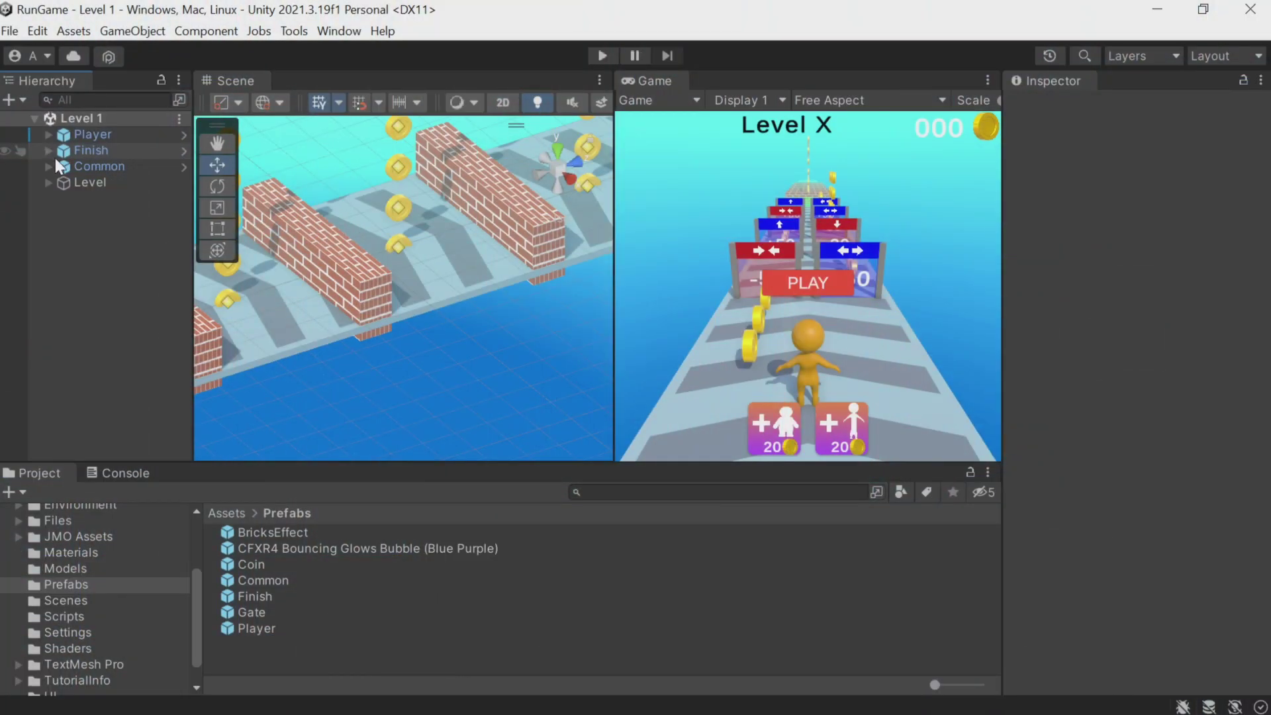
Step: Orbit the Unity scene view to look at the track from another angle
scroll(351, 303, down, 1)
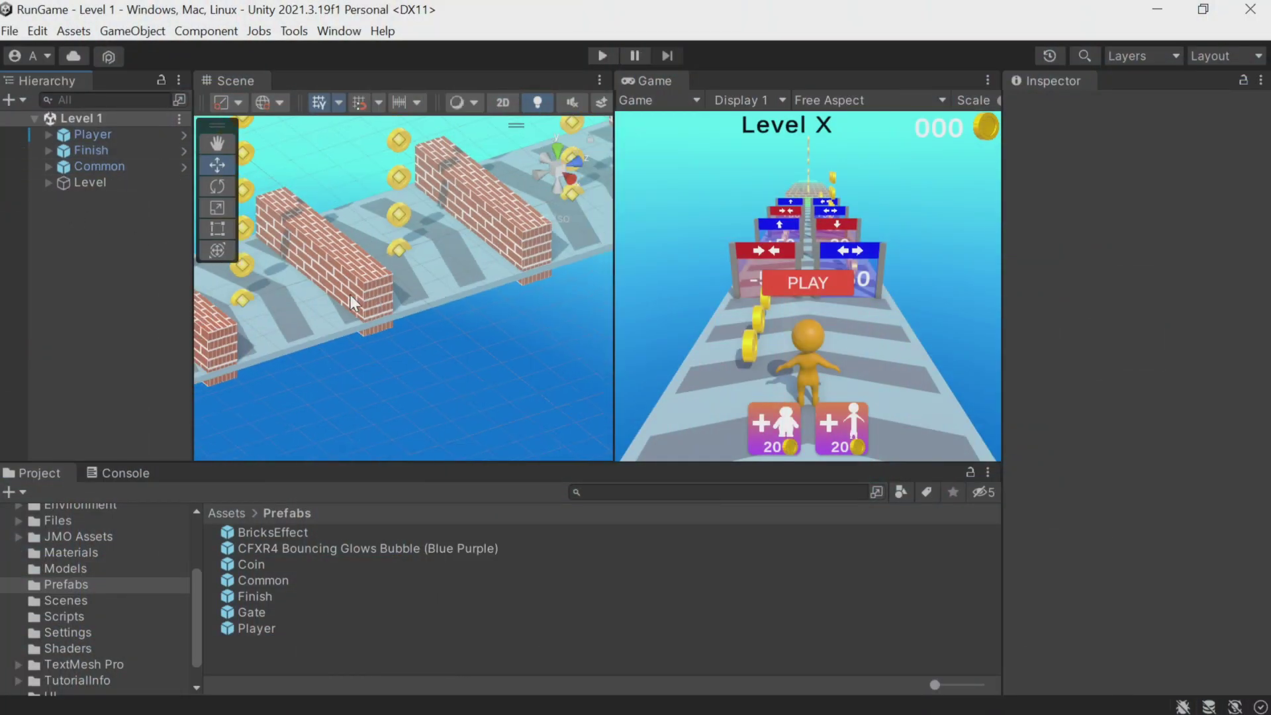
scroll(390, 298, down, 8)
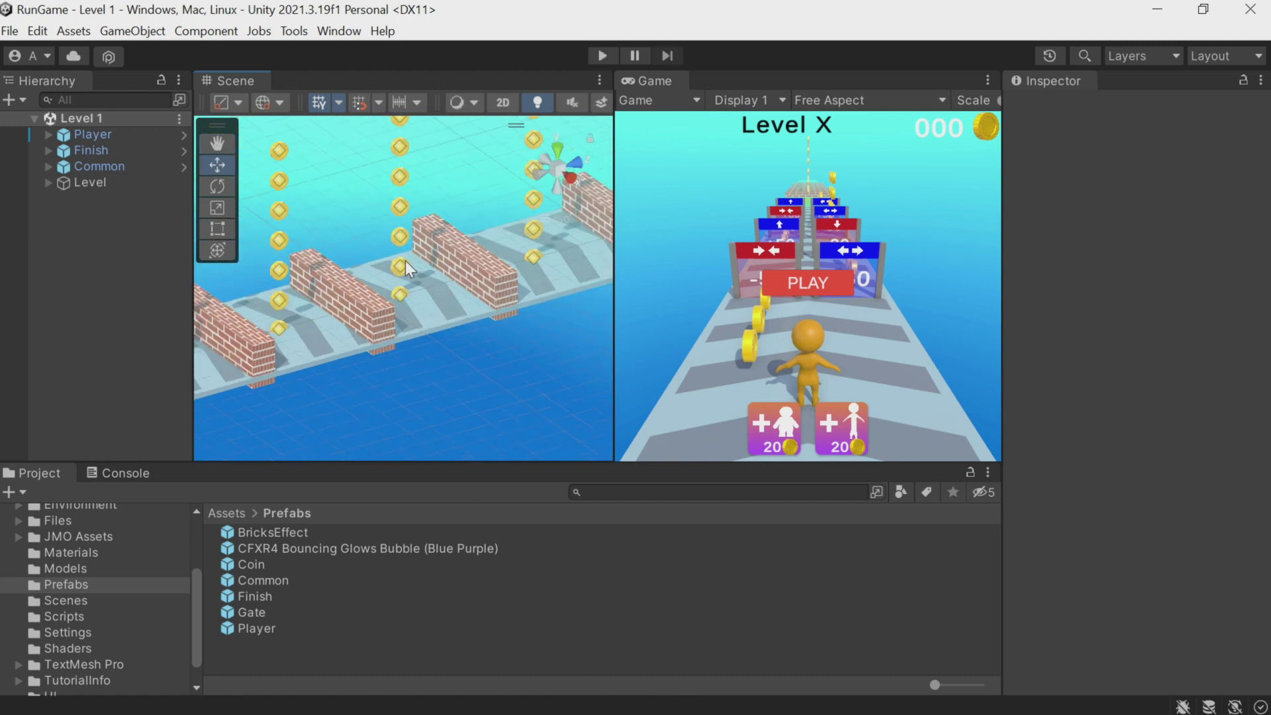
scroll(369, 287, down, 6)
key(q)
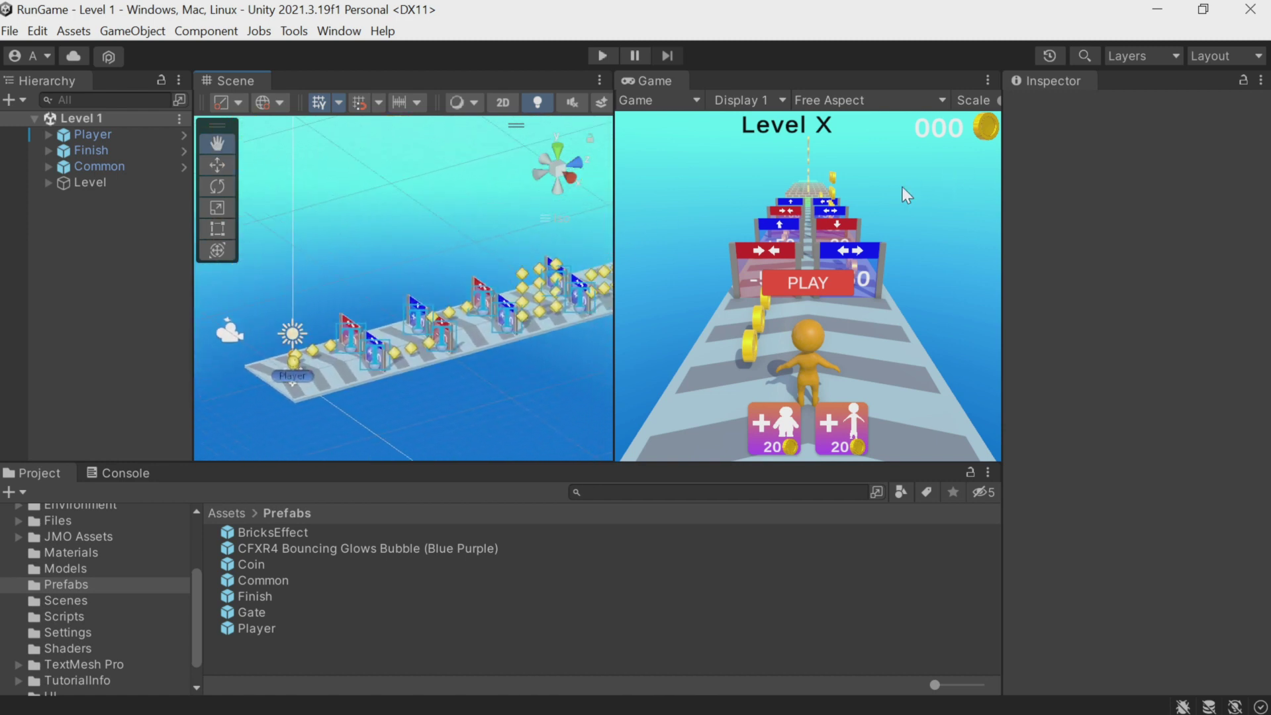
alt+drag(569, 291, 486, 295)
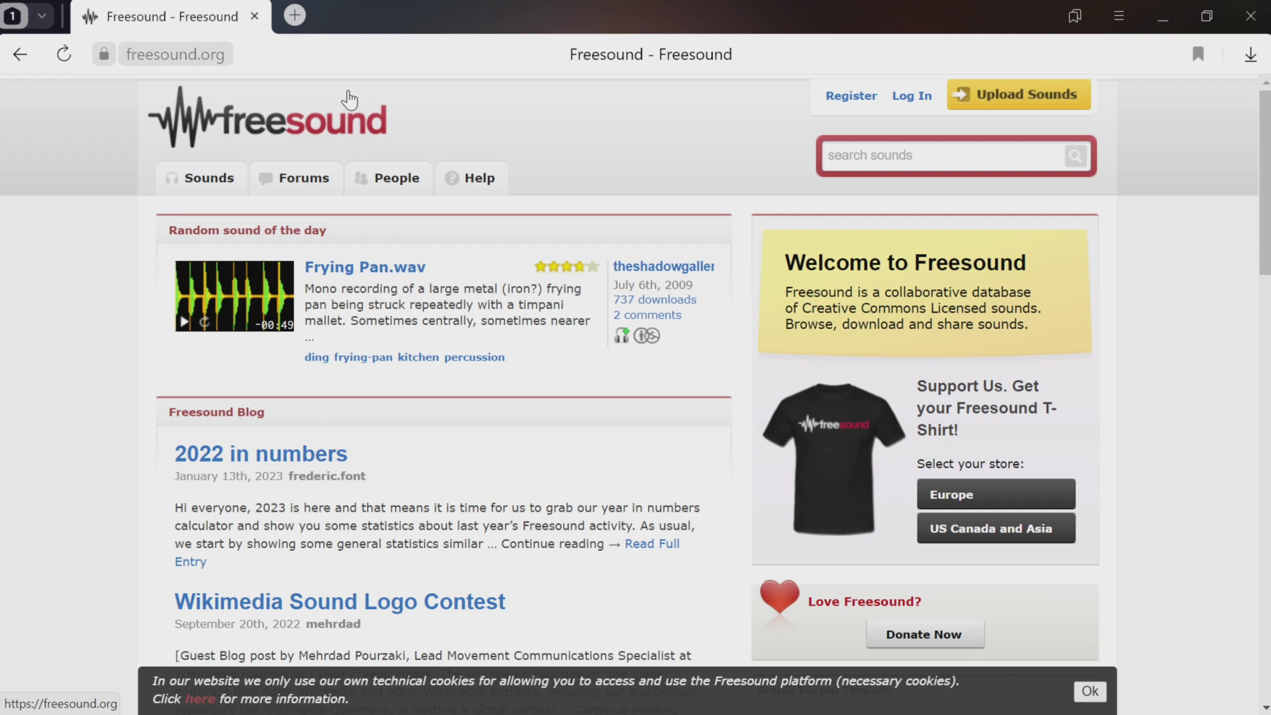
Step: Search Freesound for 'coin' sounds and bring up the result ordering options
click(854, 155)
text(coin)
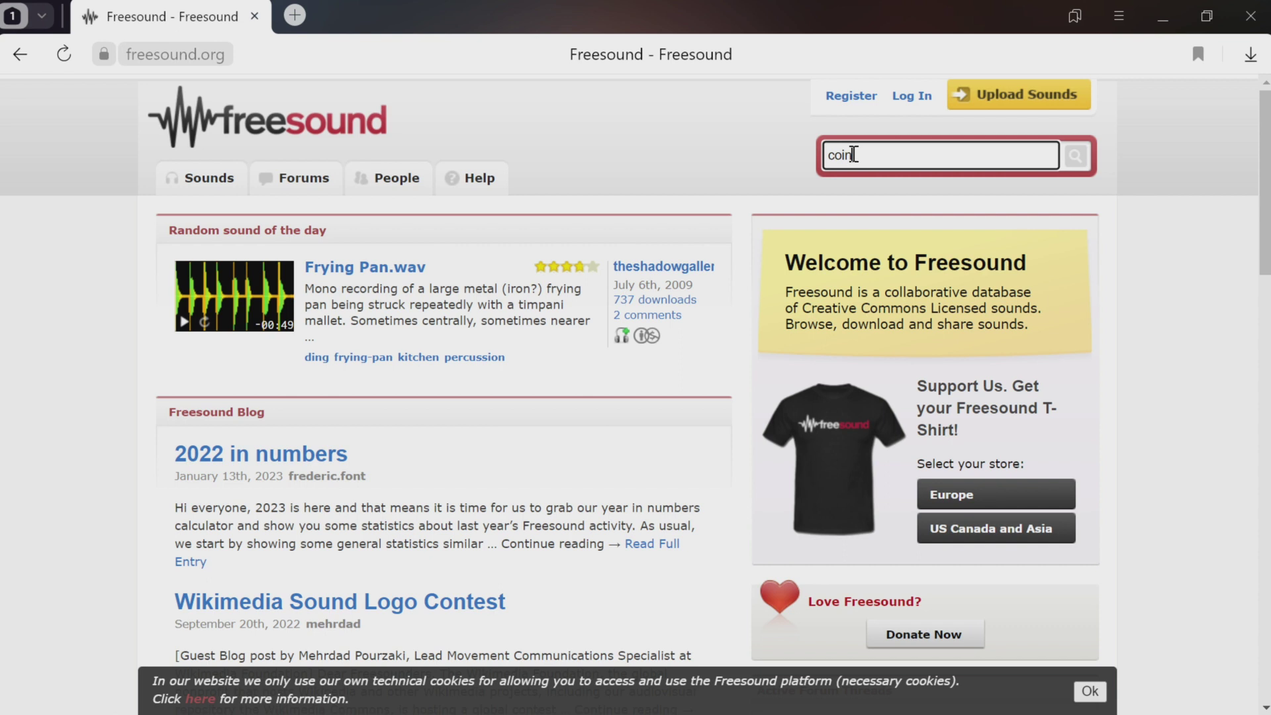
key(Return)
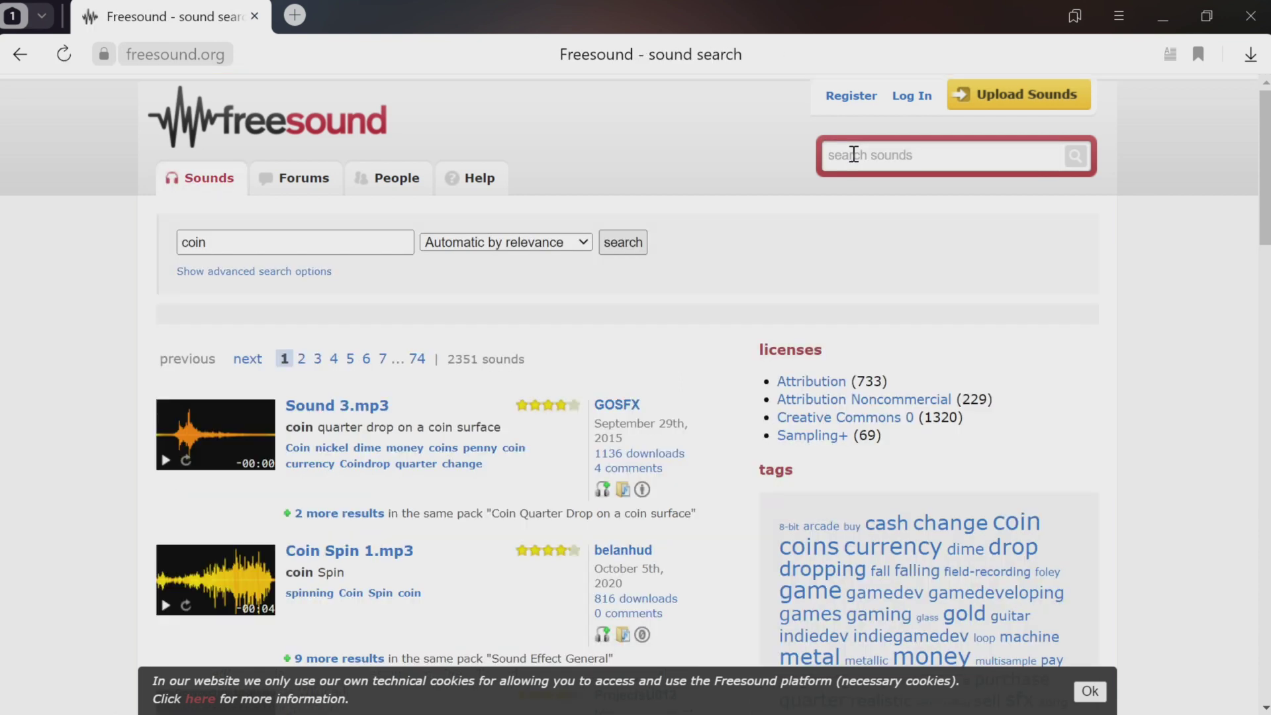
click(513, 243)
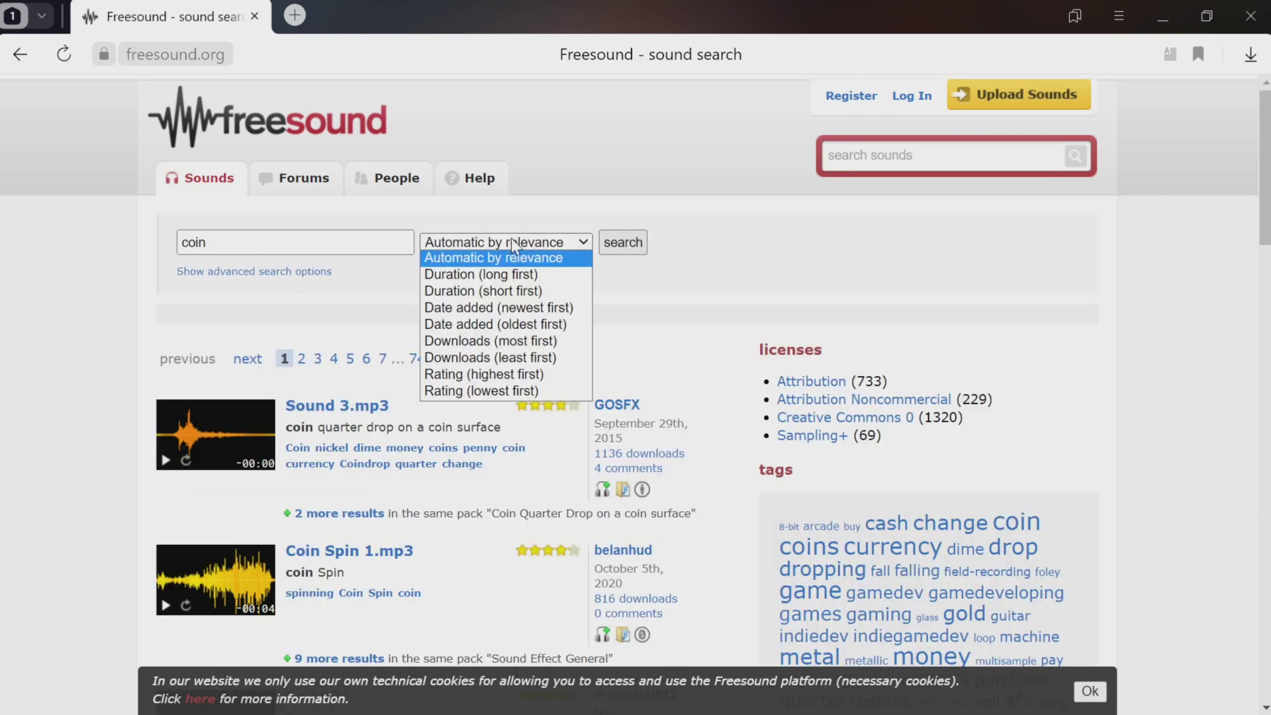
Step: Order the coin results by shortest duration first and browse to the second page
click(558, 293)
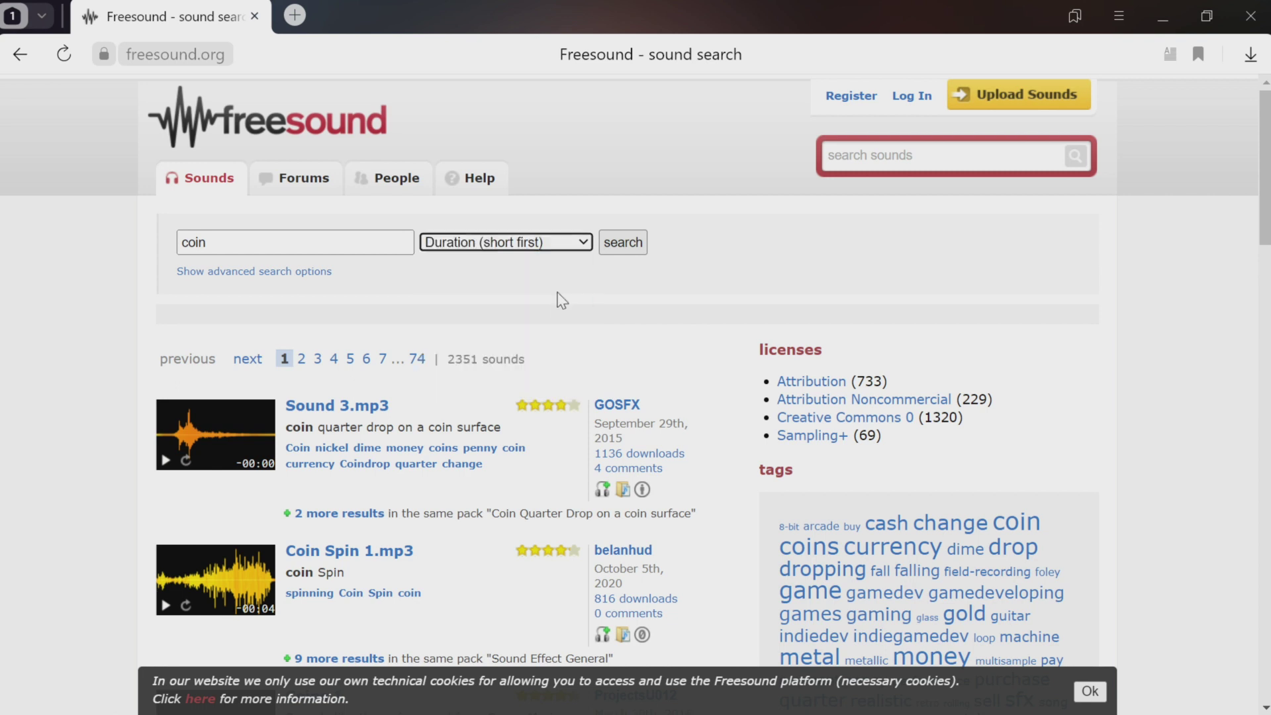
click(626, 247)
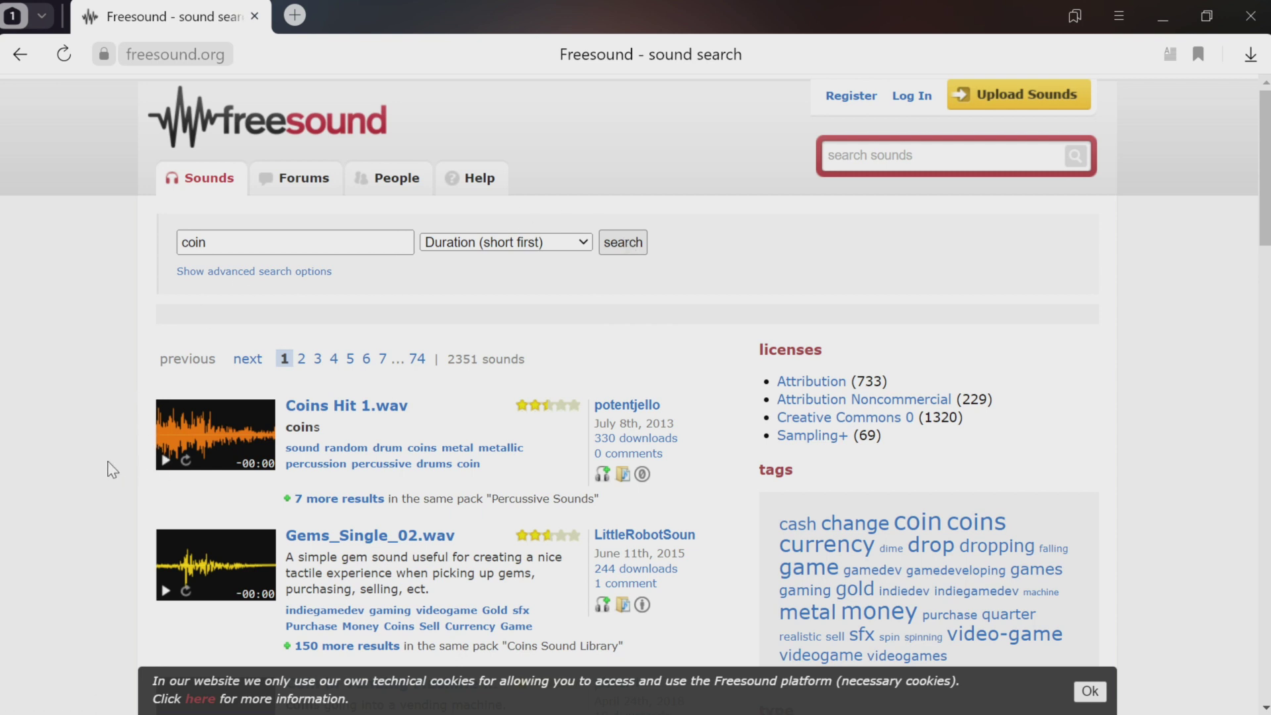
scroll(112, 470, down, 7)
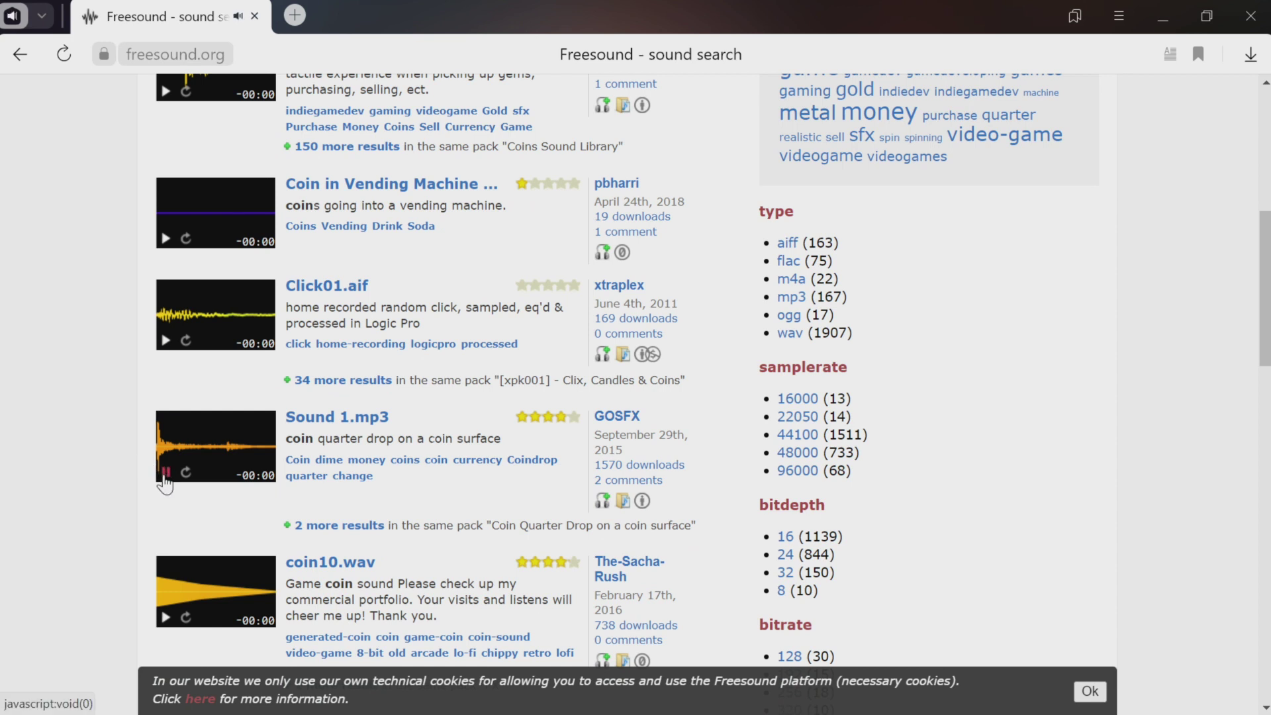
scroll(166, 485, down, 7)
scroll(145, 402, down, 9)
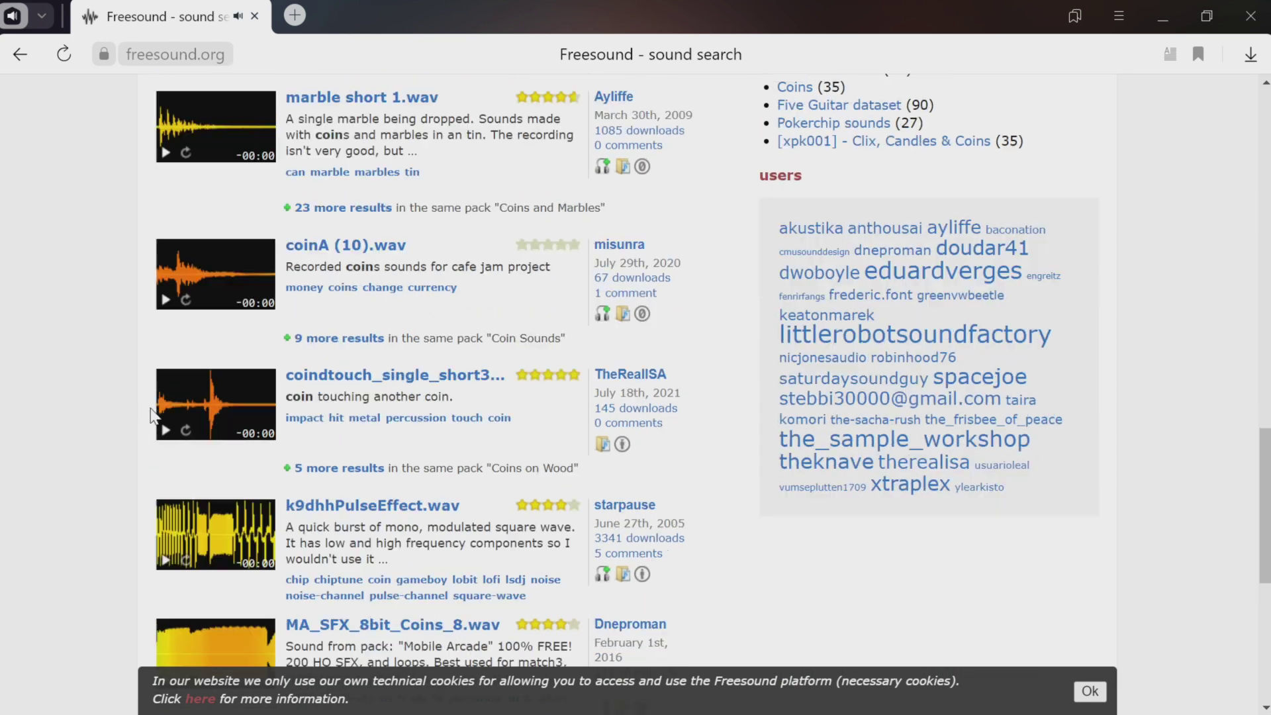
scroll(119, 480, down, 4)
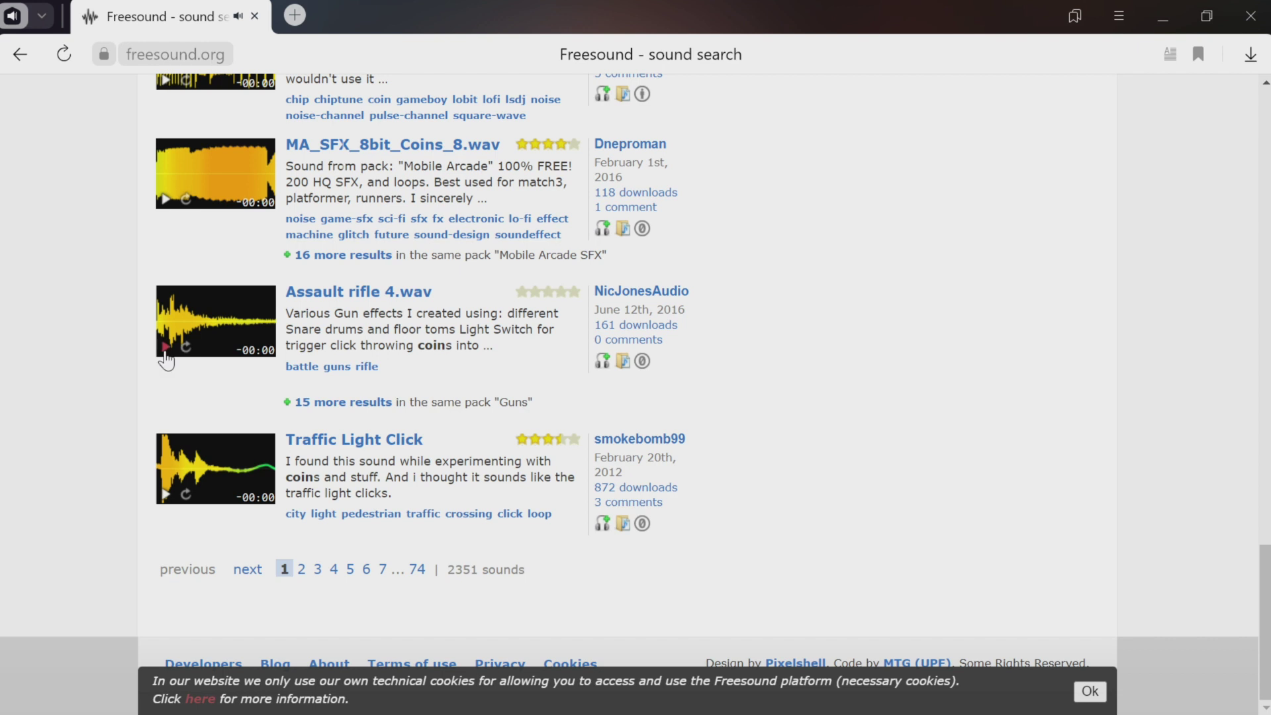
click(295, 571)
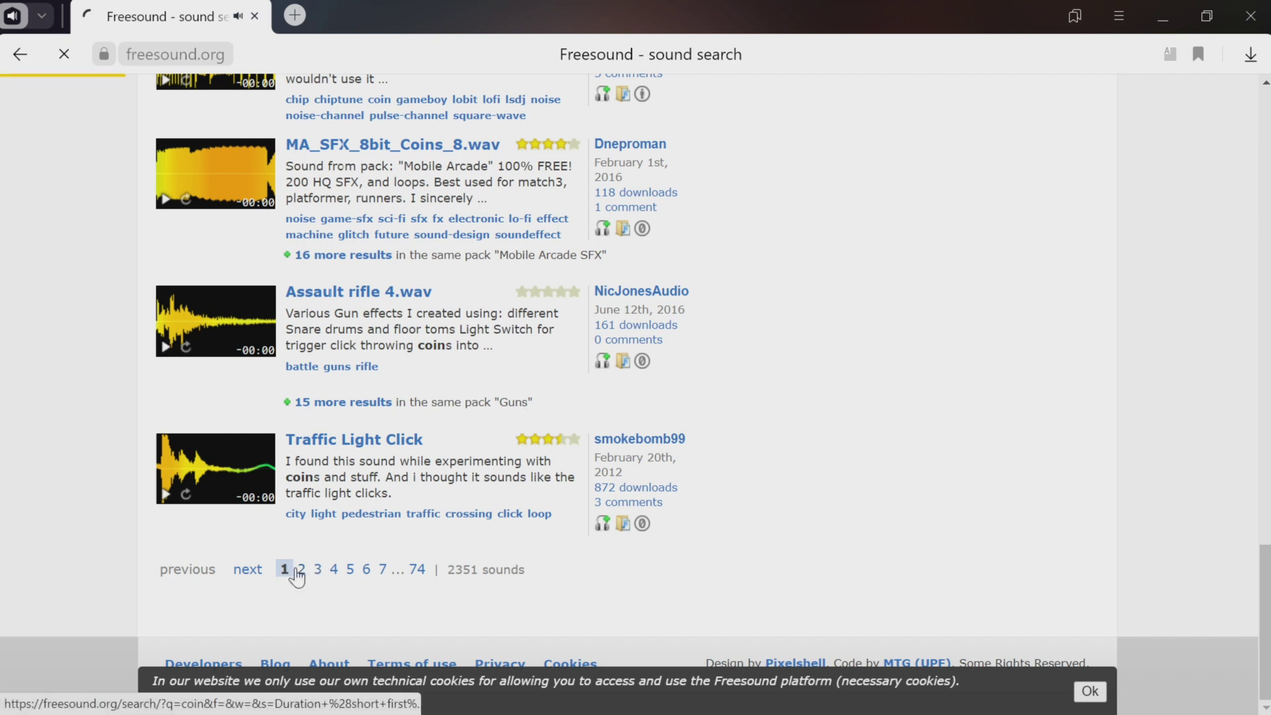
Step: Preview results, download the 'coin object' sound, and return to the coin results
click(164, 466)
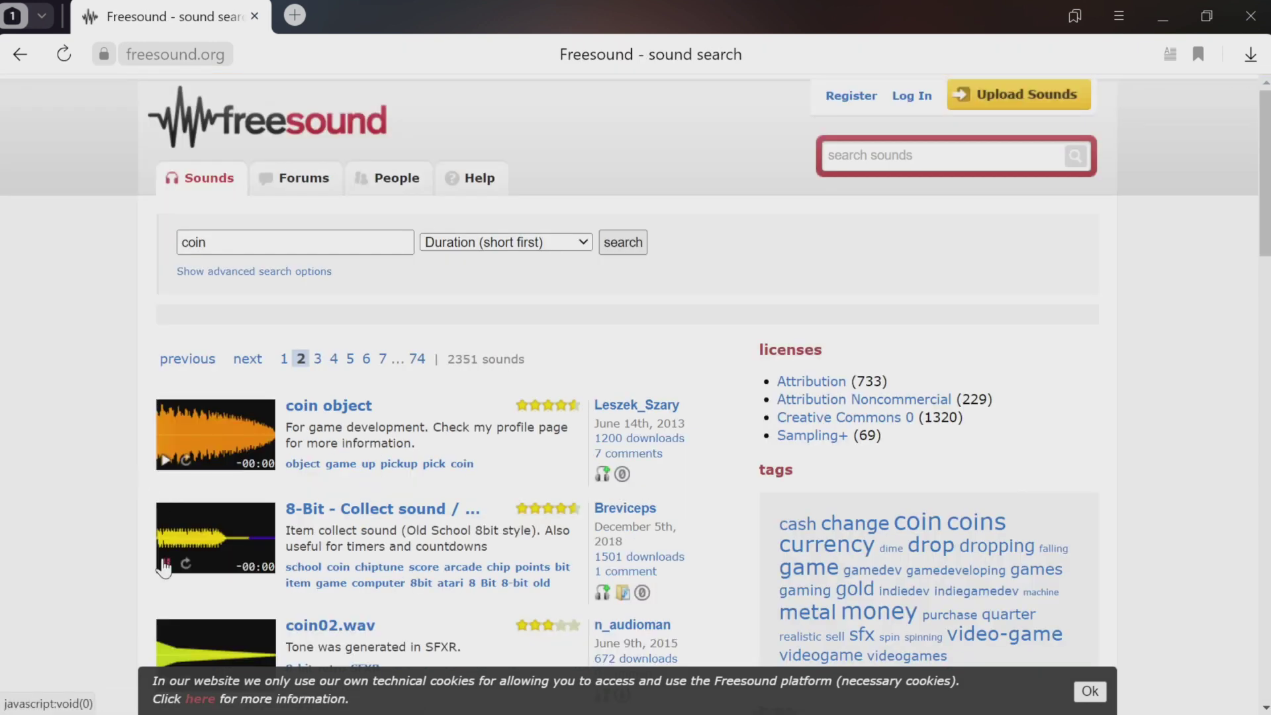
scroll(100, 487, down, 9)
scroll(100, 487, down, 8)
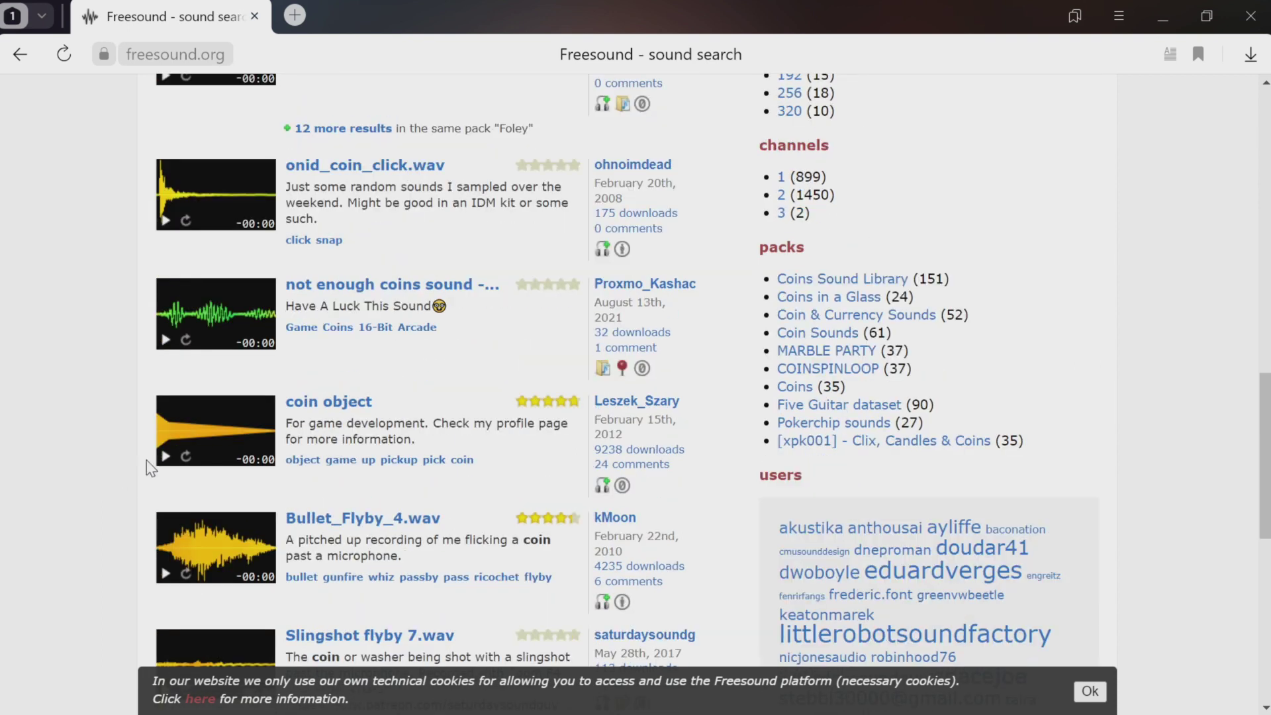
click(164, 457)
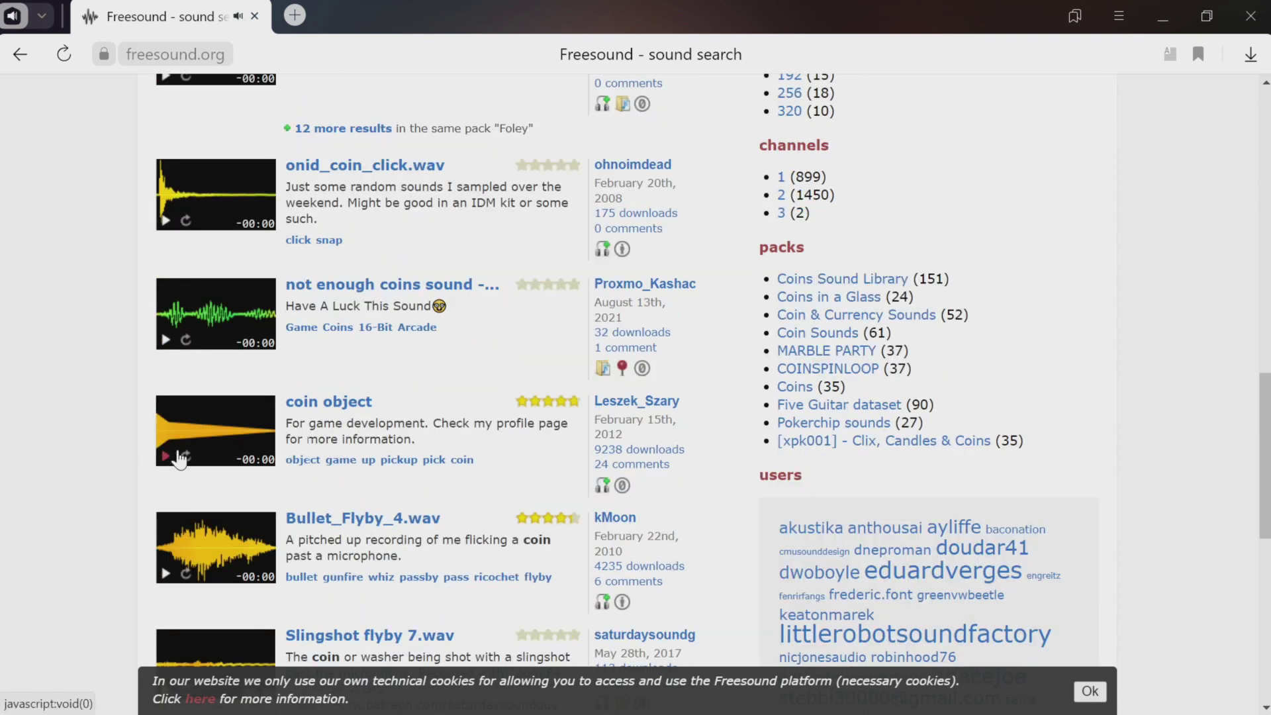
middle_click(316, 412)
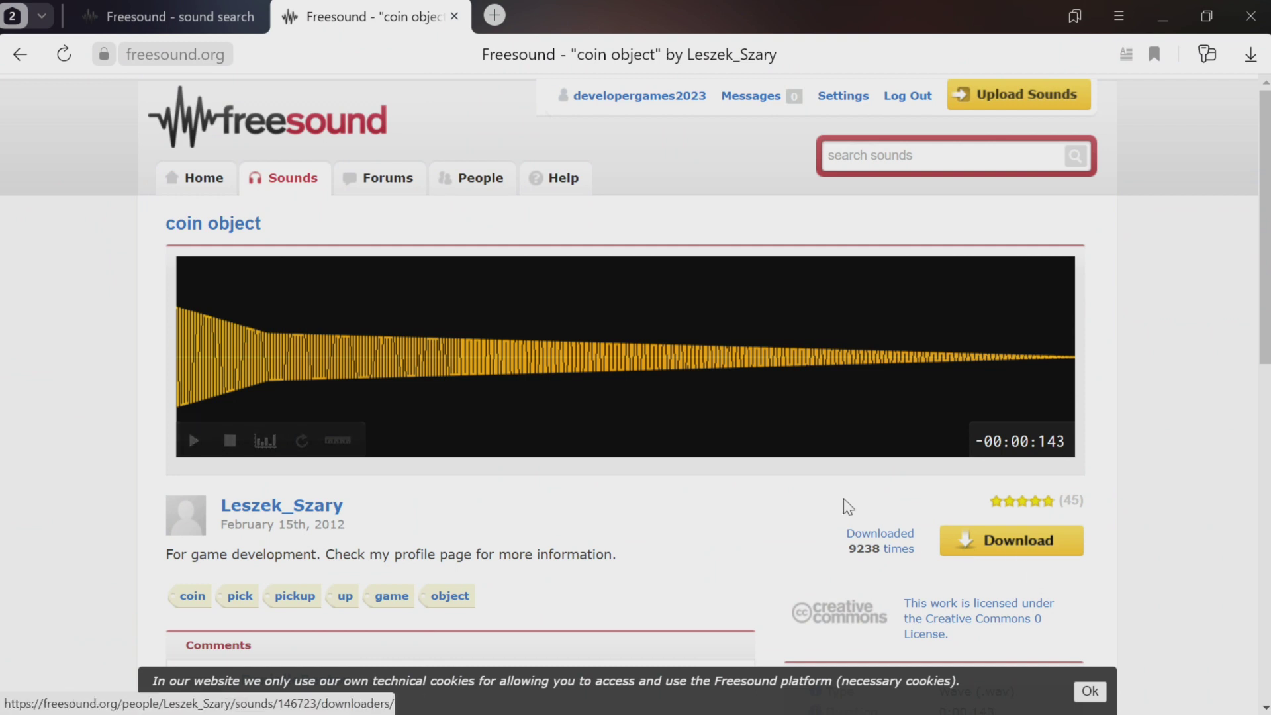
click(1036, 554)
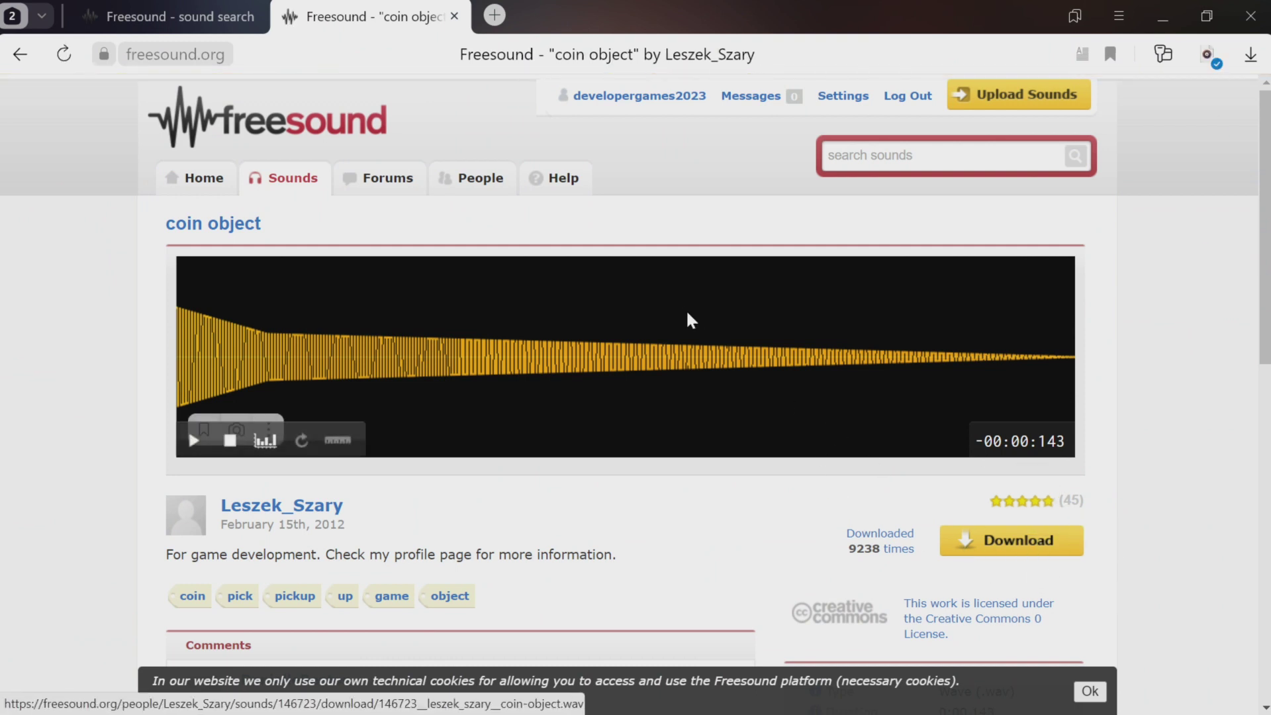
click(169, 17)
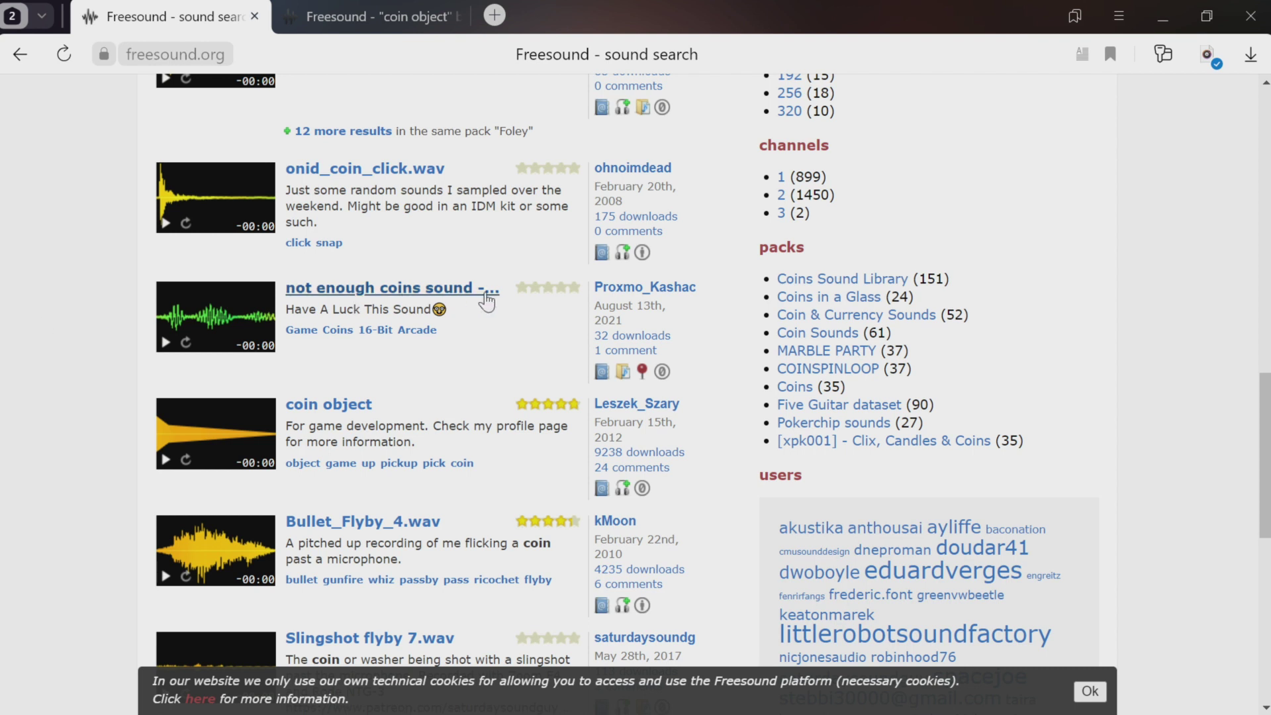
Step: Replace the search with 'pump' and list results by shortest duration first
scroll(490, 294, up, 15)
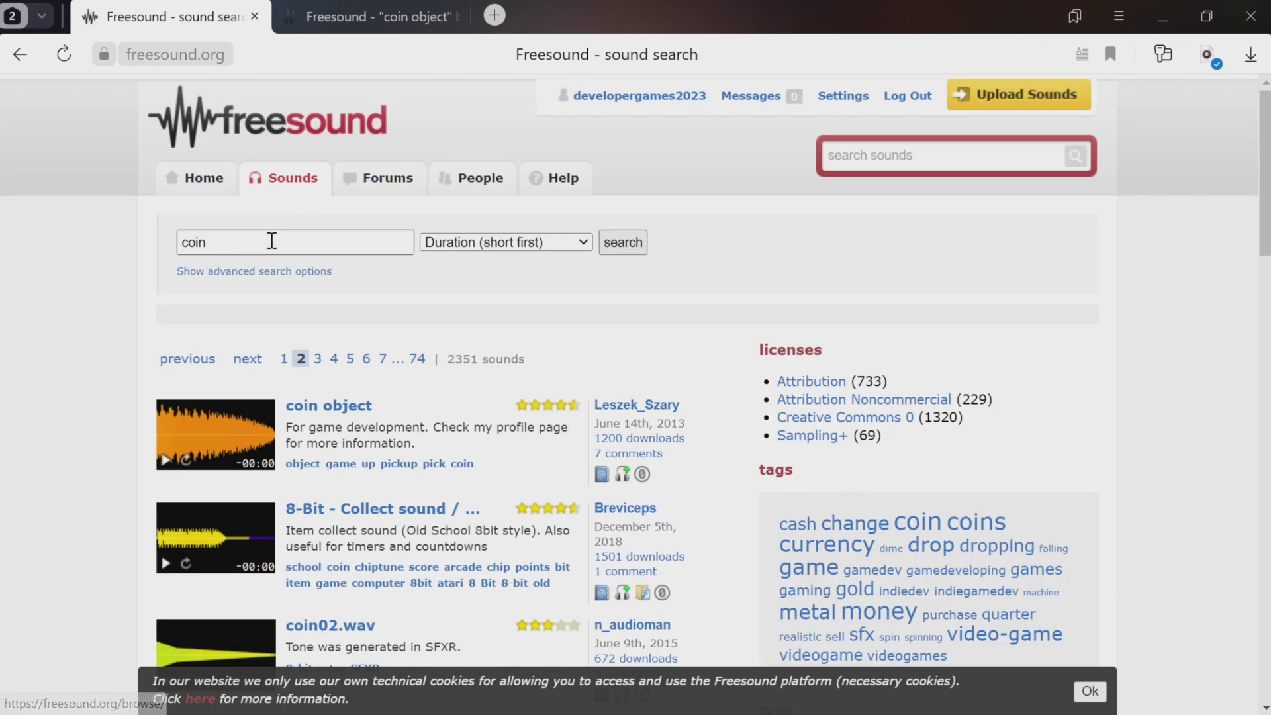
double_click(272, 241)
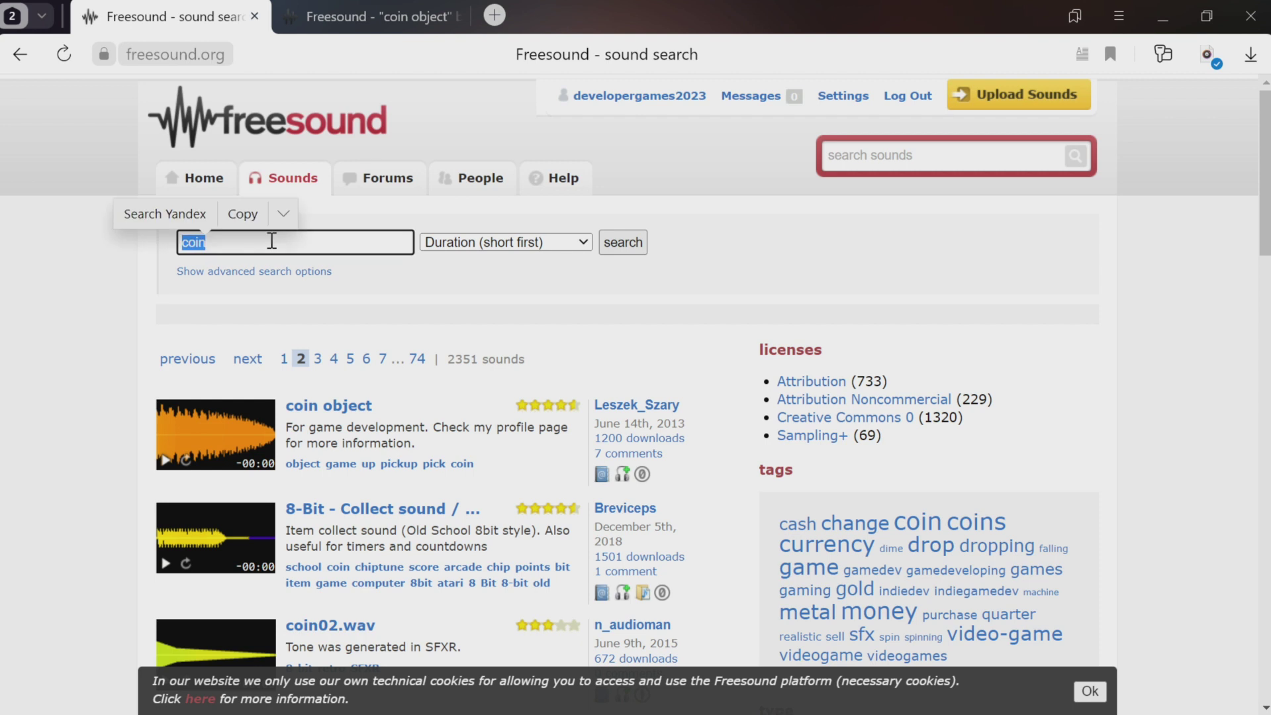
text(pump)
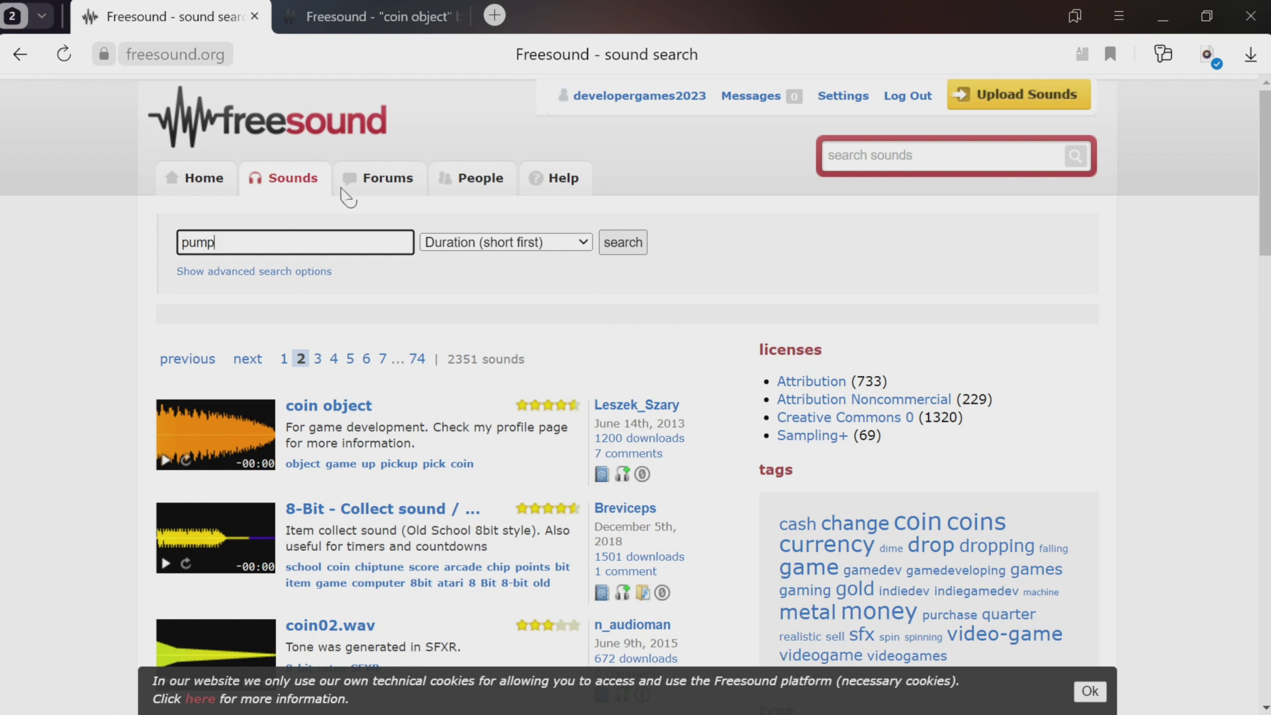
click(625, 240)
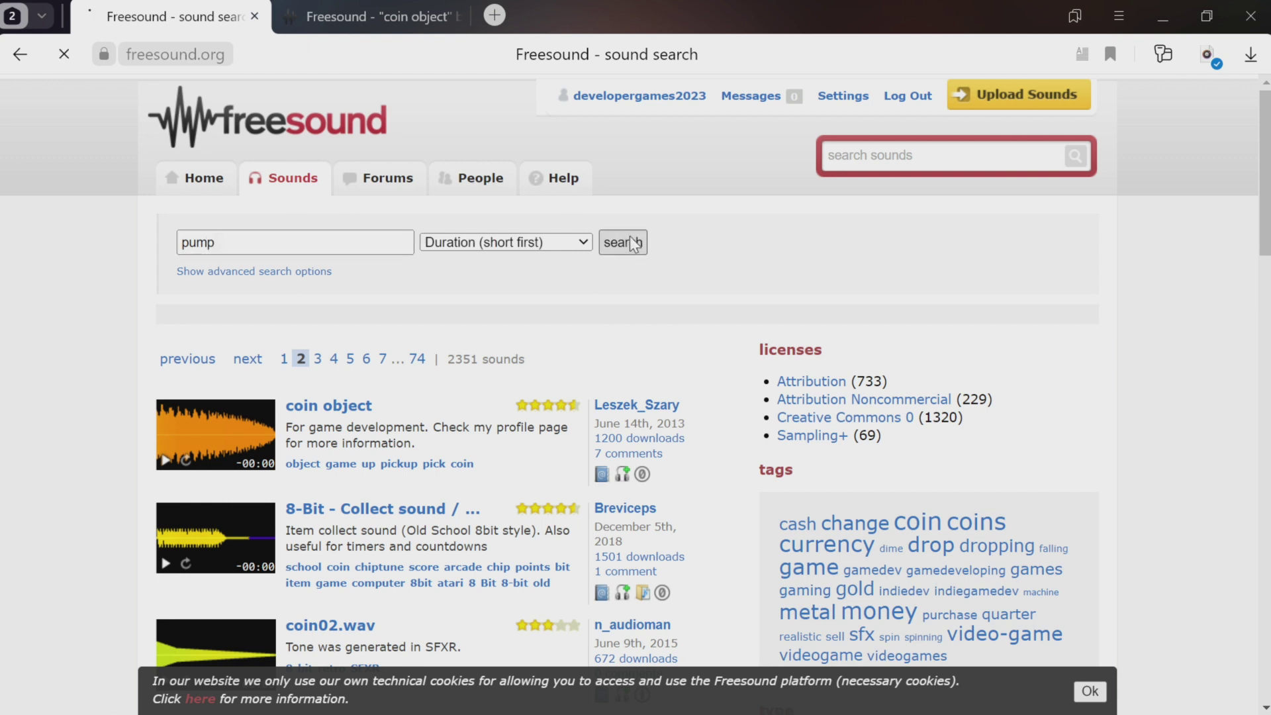
click(530, 243)
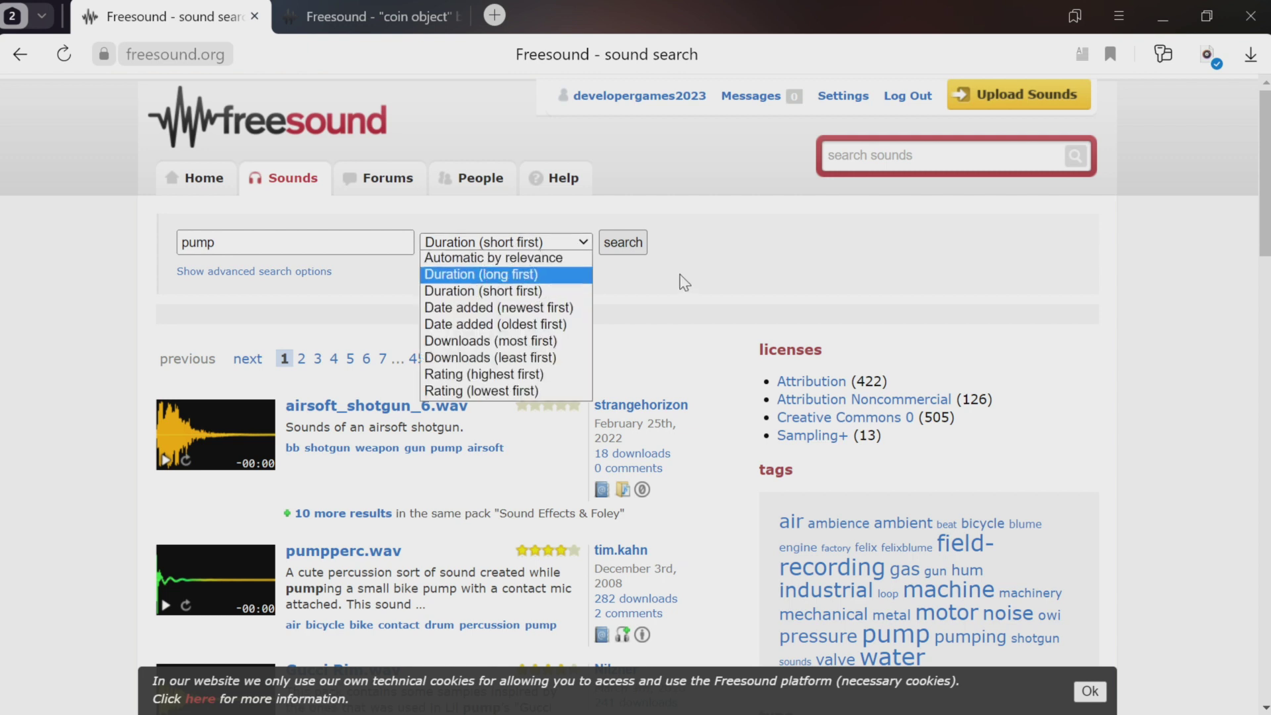
click(619, 243)
Step: Preview pump.wav and Tools-Air_Pump-10.wav, download Tools-Air_Pump-10.wav, and return to results
scroll(93, 351, down, 3)
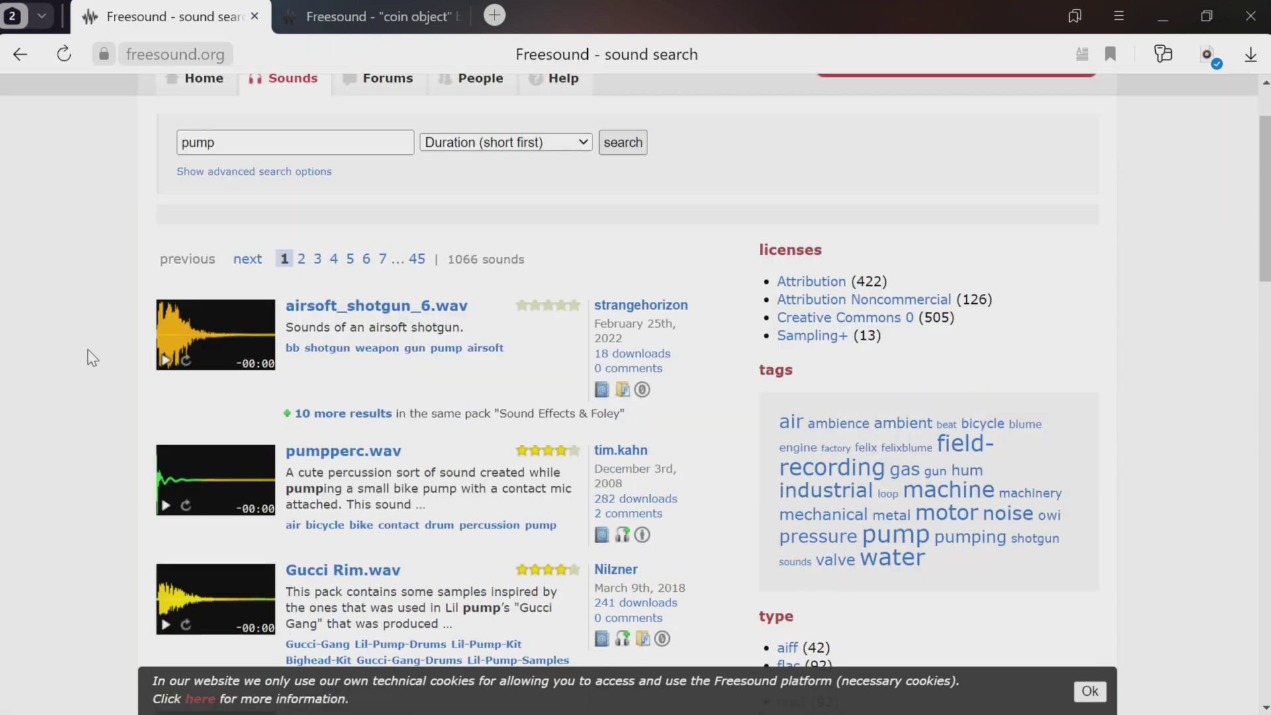
scroll(113, 326, down, 5)
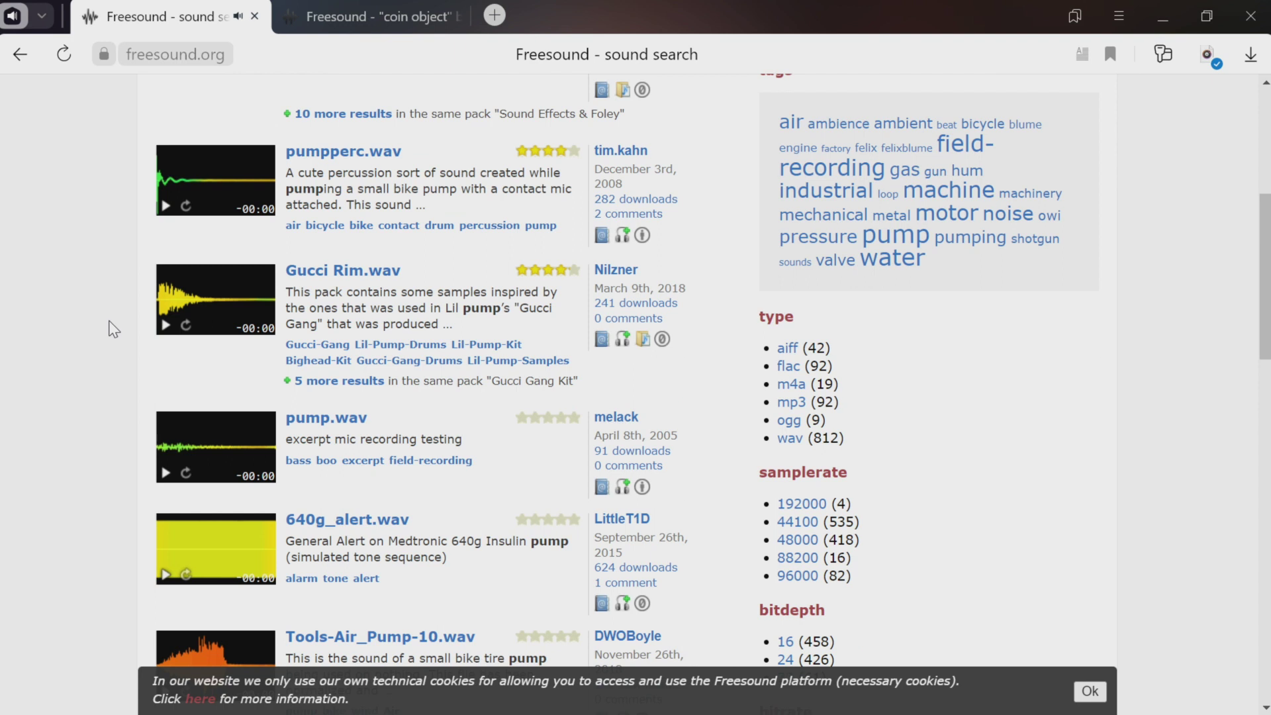
click(162, 374)
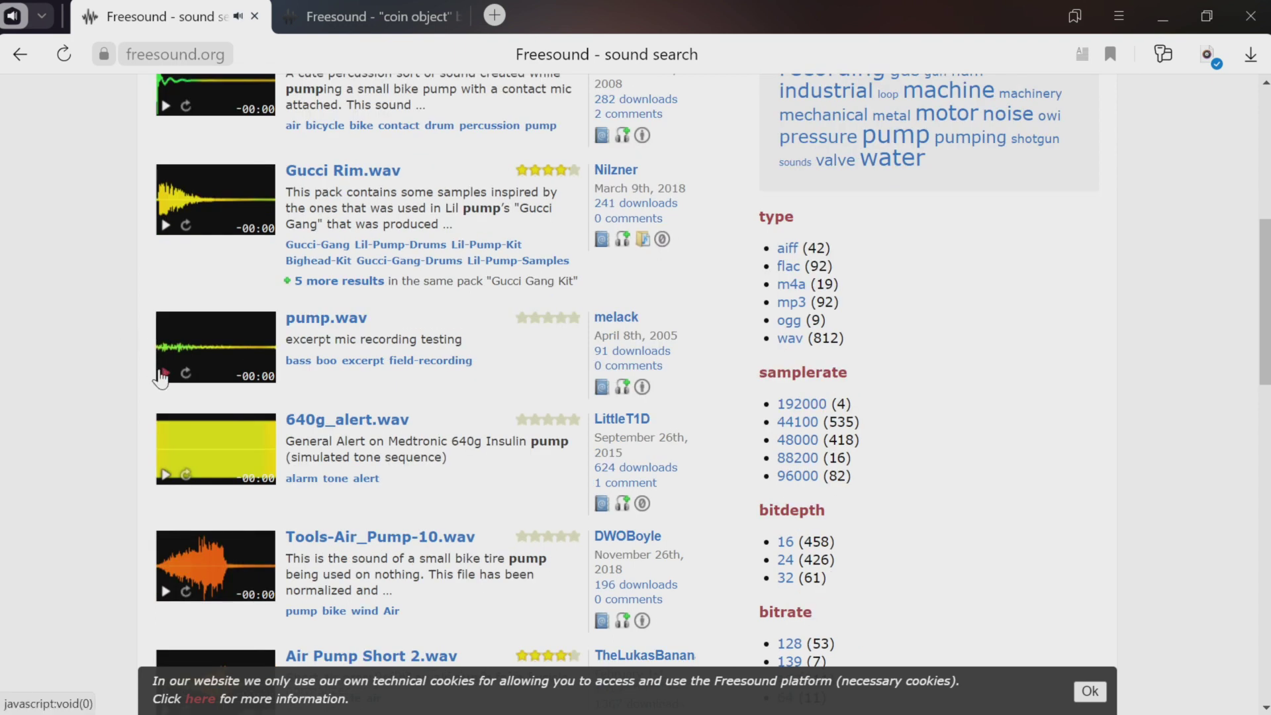
scroll(162, 378, down, 3)
click(167, 394)
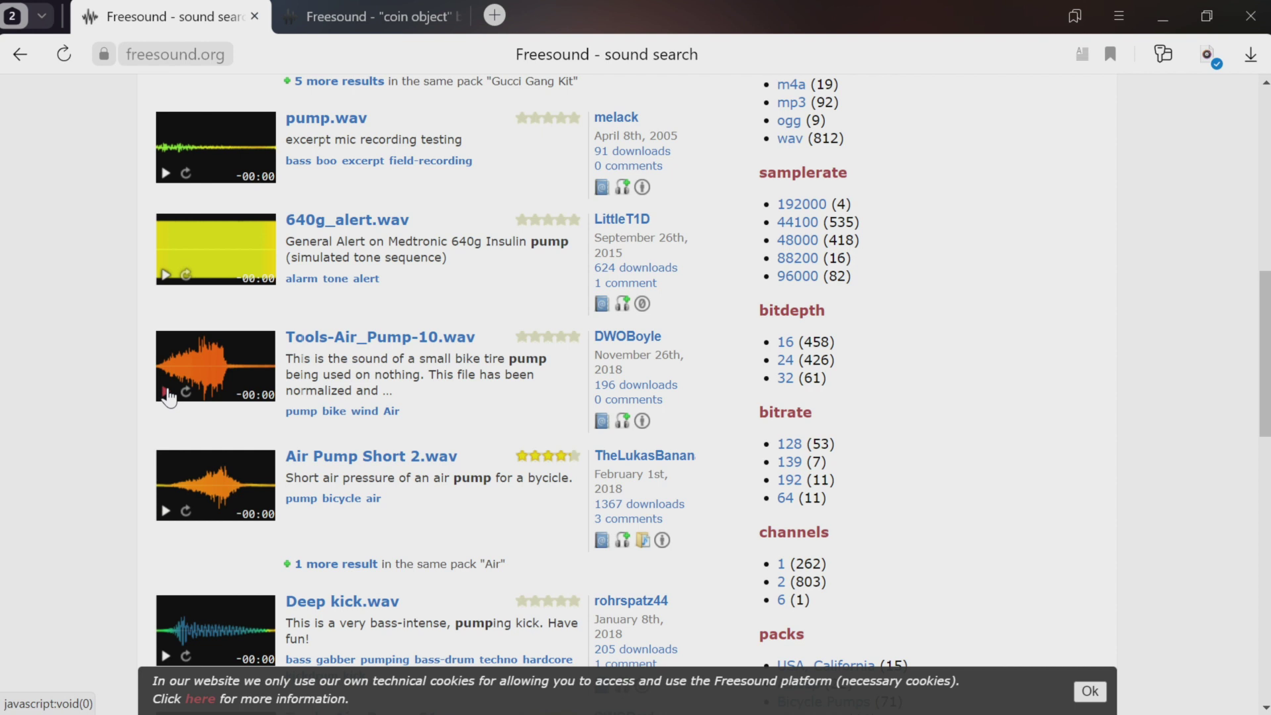
middle_click(361, 343)
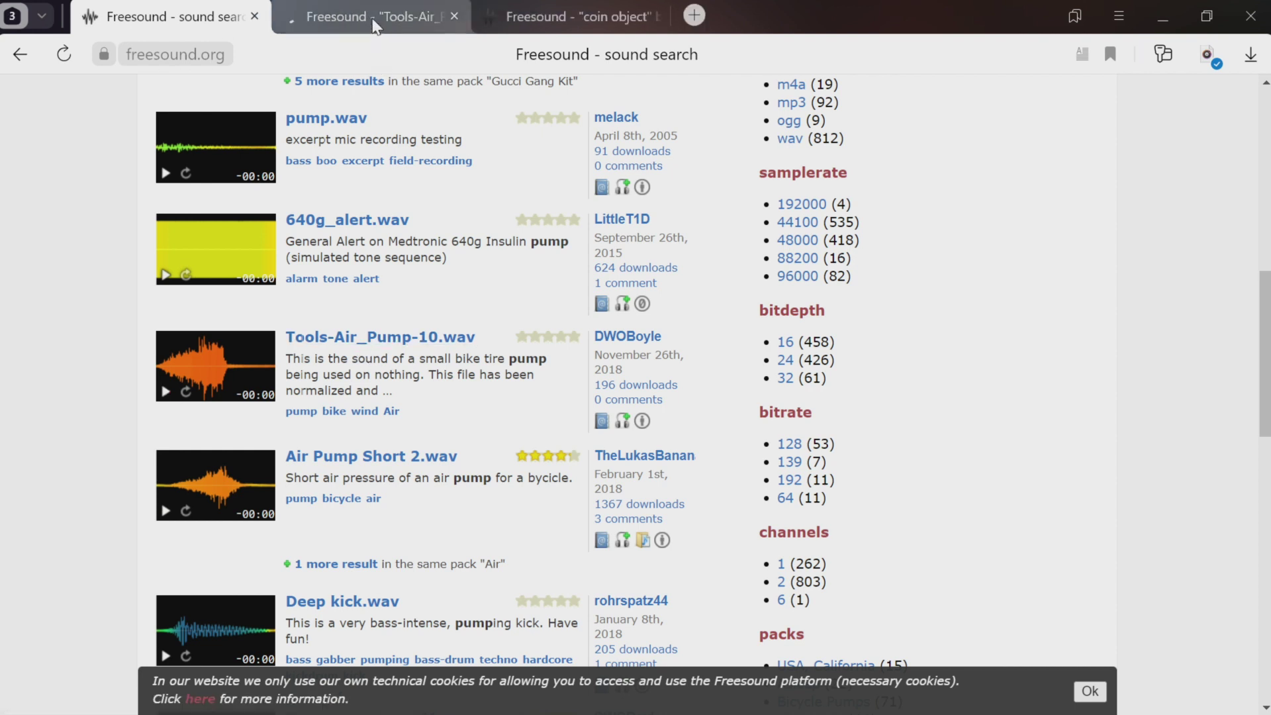
click(374, 20)
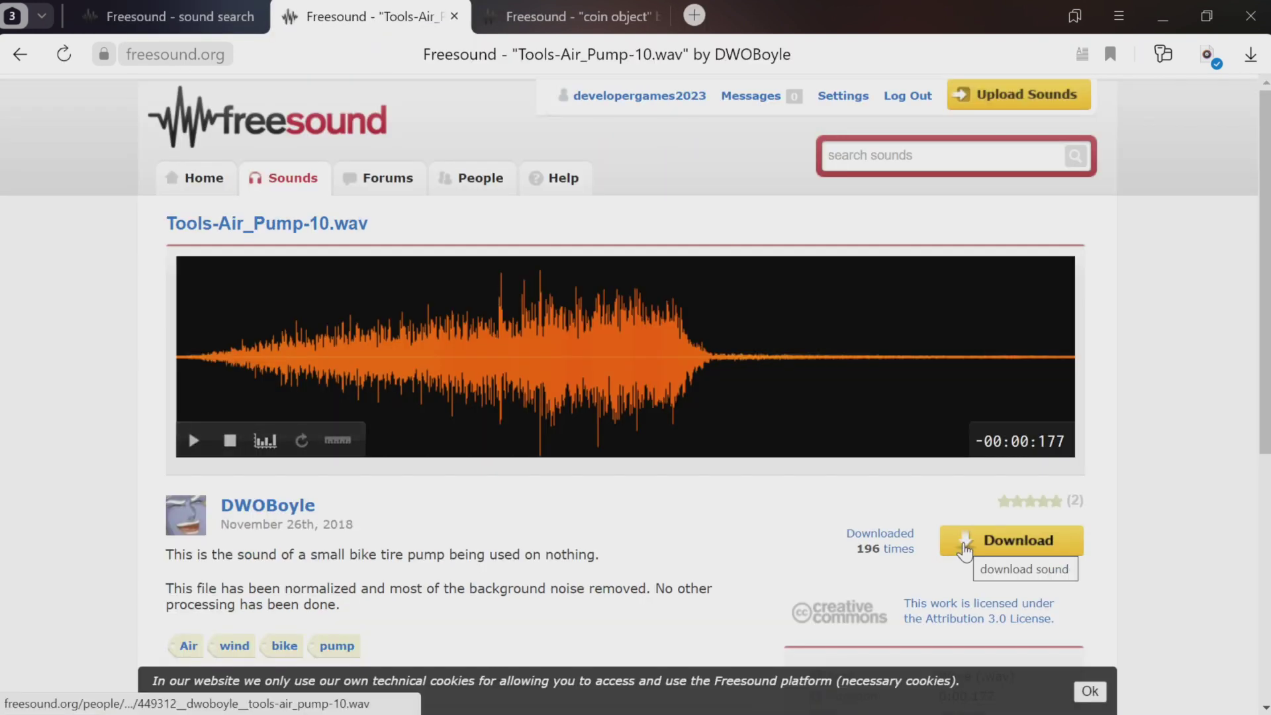
click(965, 551)
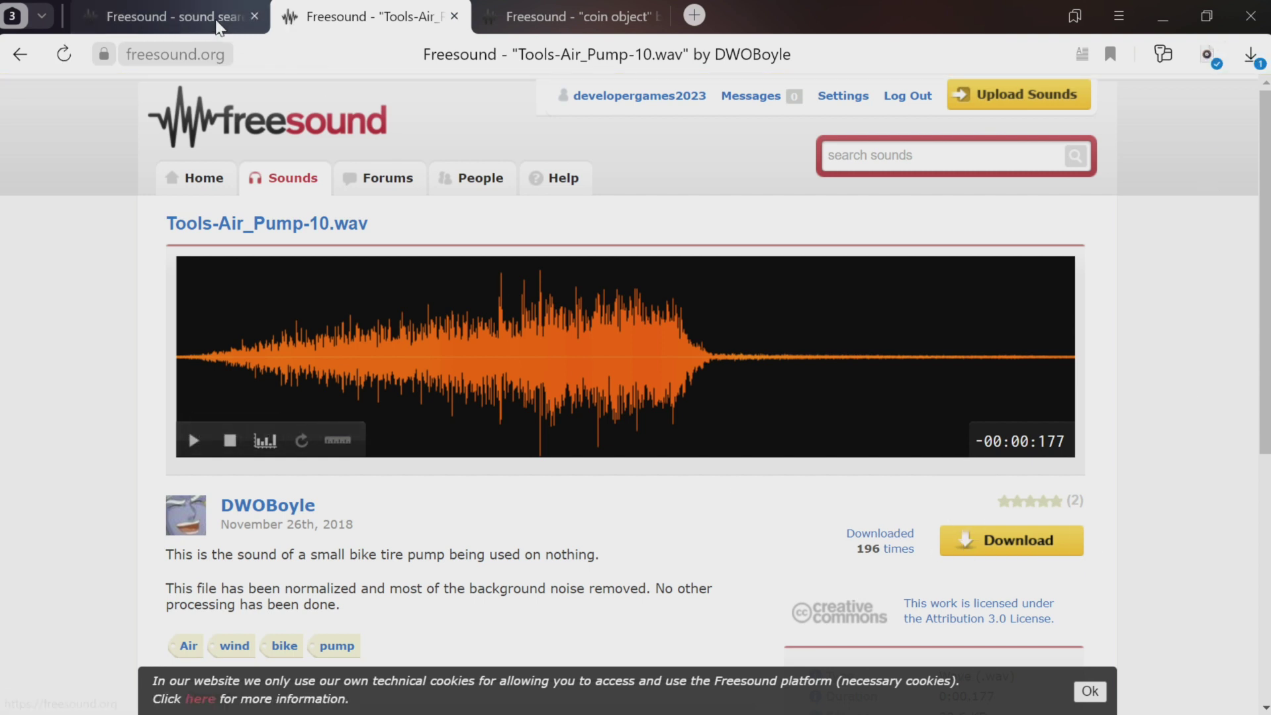
click(197, 20)
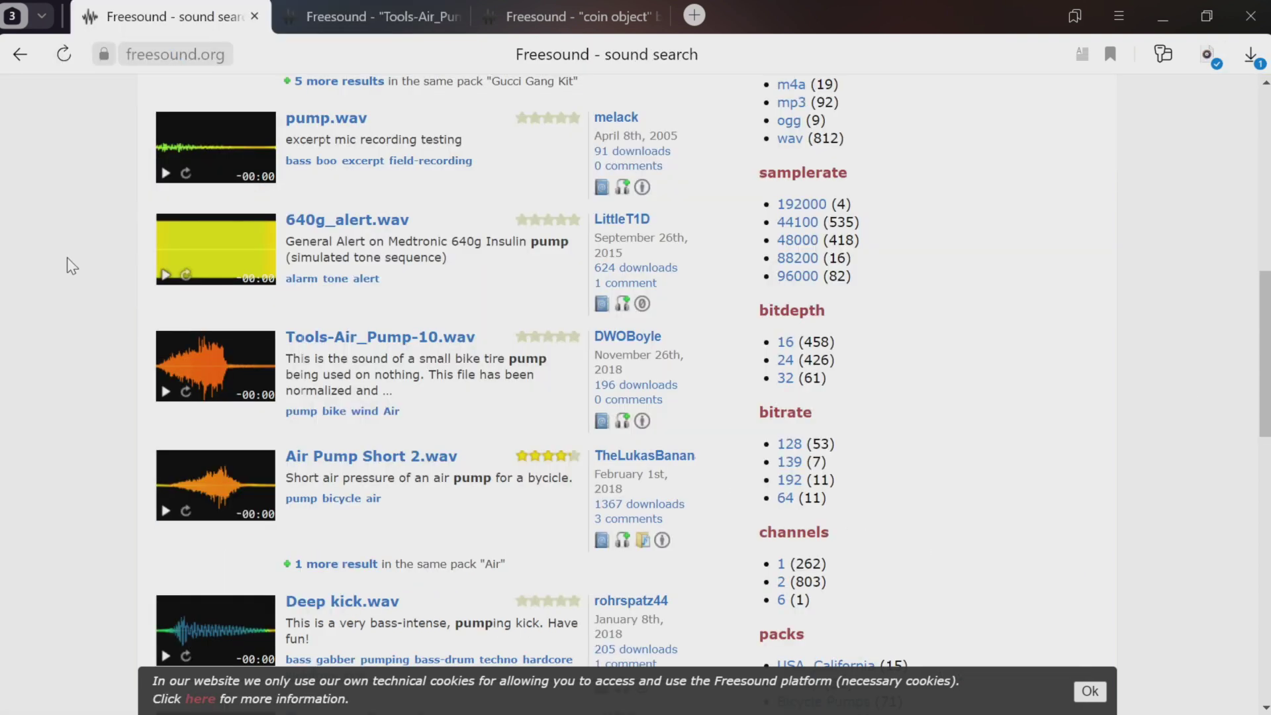
Step: Search Freesound for 'break' sounds sorted by most downloads first
scroll(70, 265, up, 10)
double_click(269, 236)
text(break)
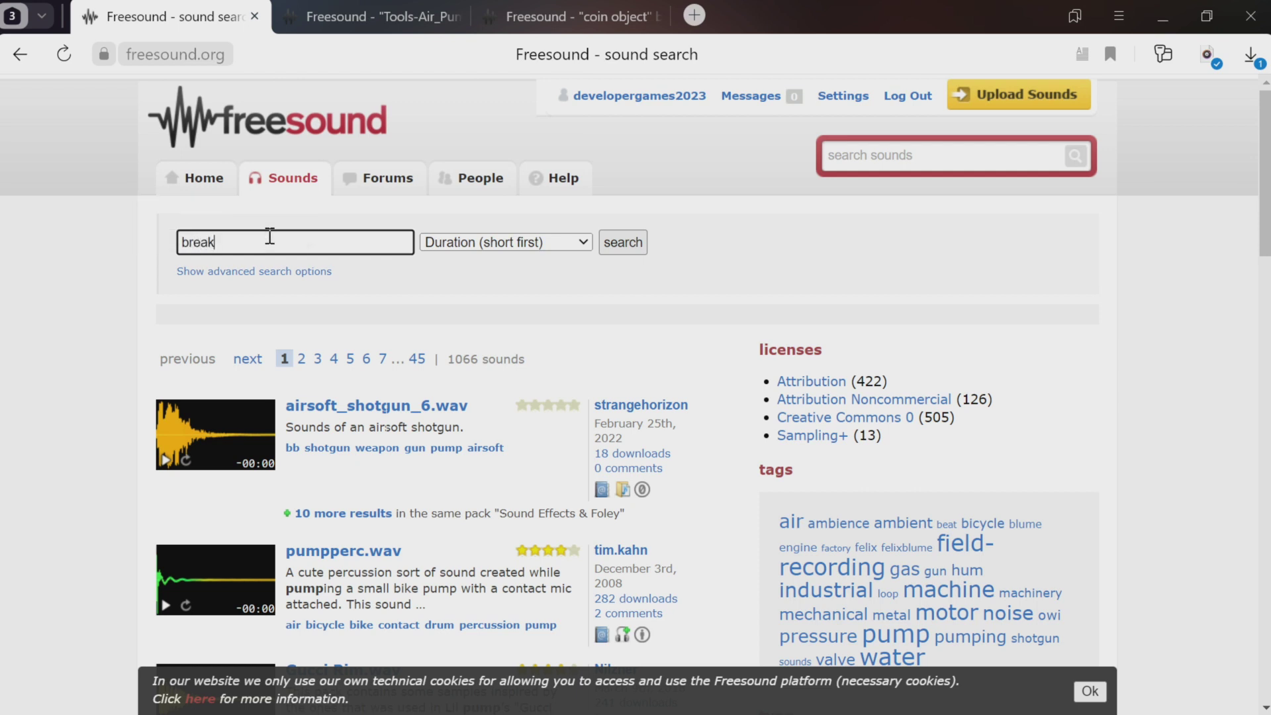
key(Return)
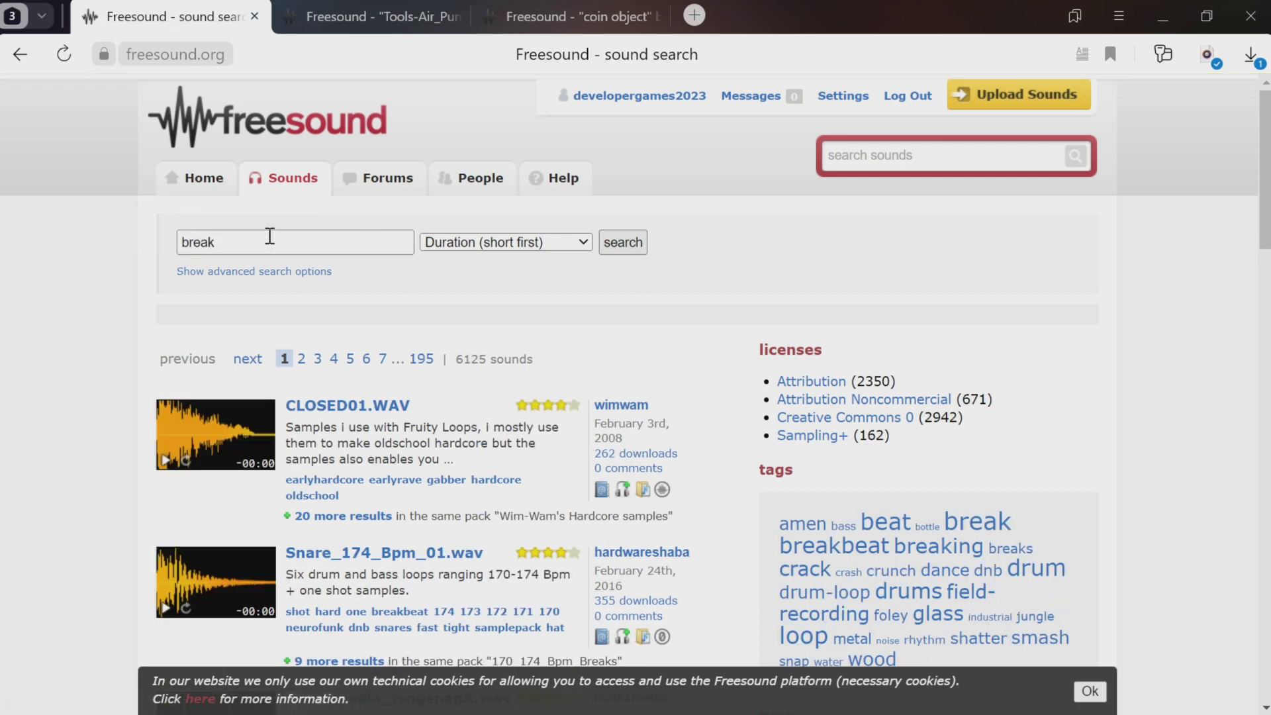
click(496, 244)
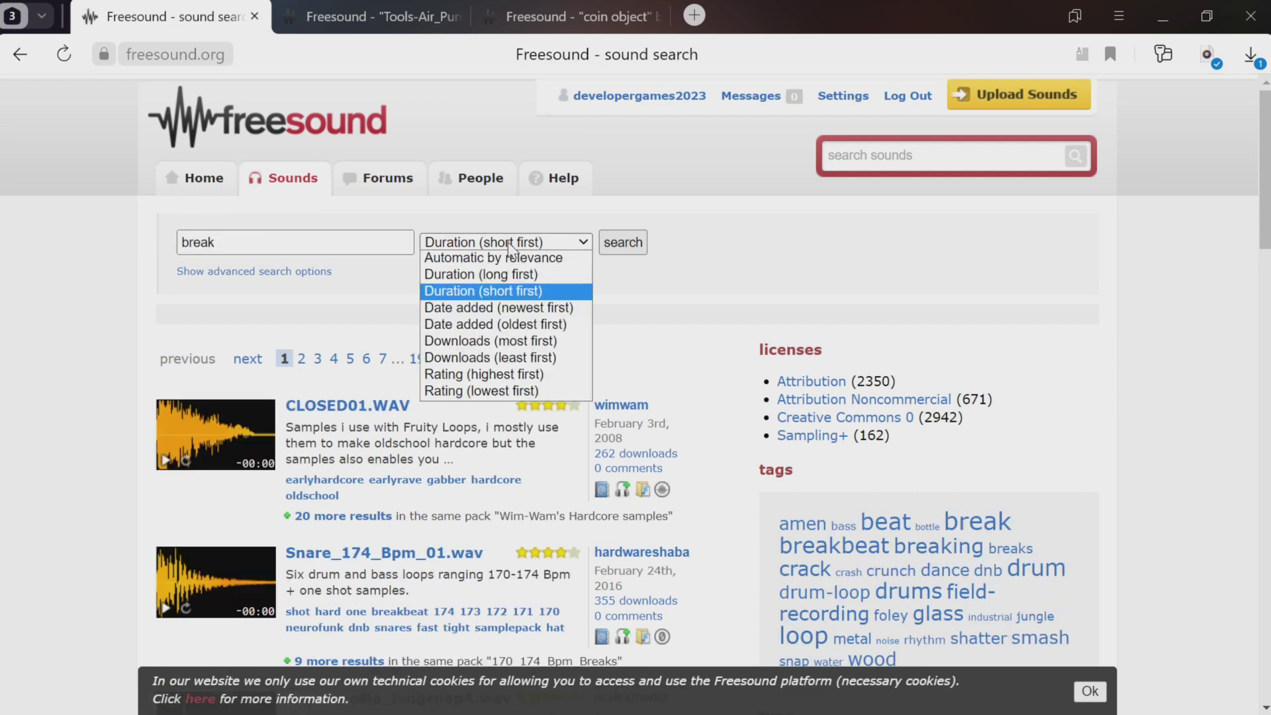
click(519, 343)
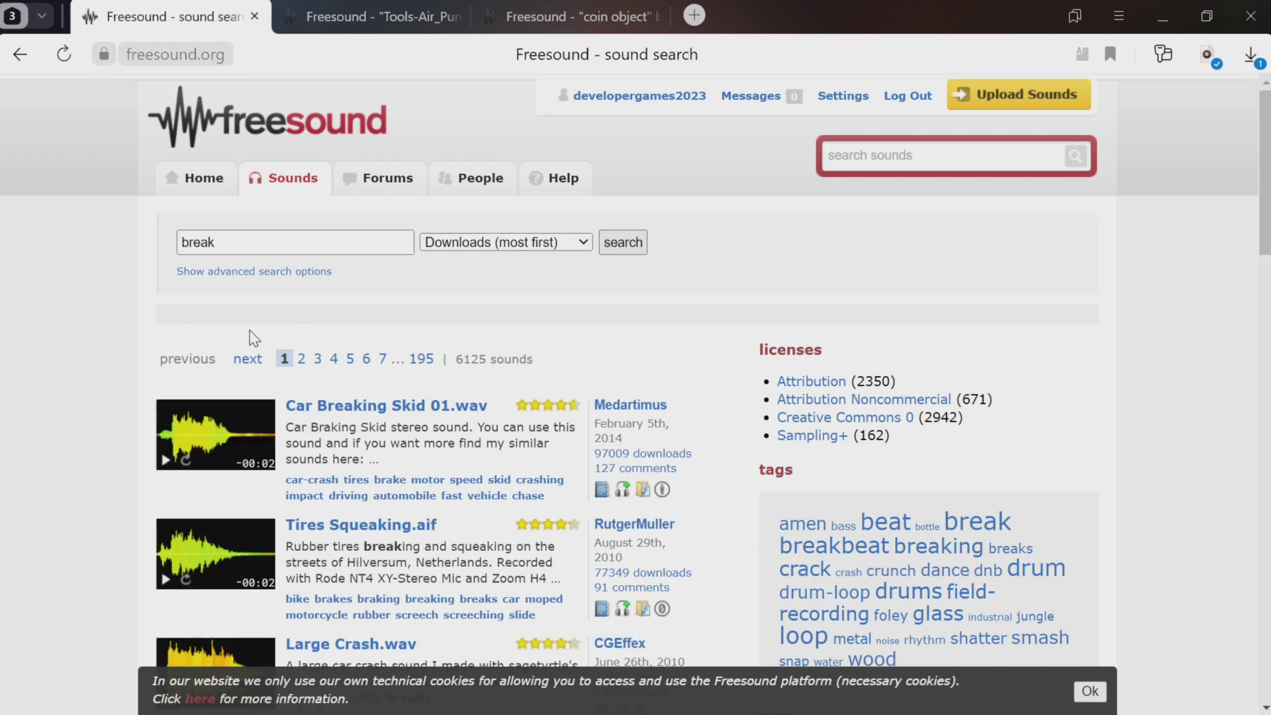
Step: Preview Car Breaking Skid 01.wav and scroll through the break results
click(174, 461)
scroll(165, 463, down, 1)
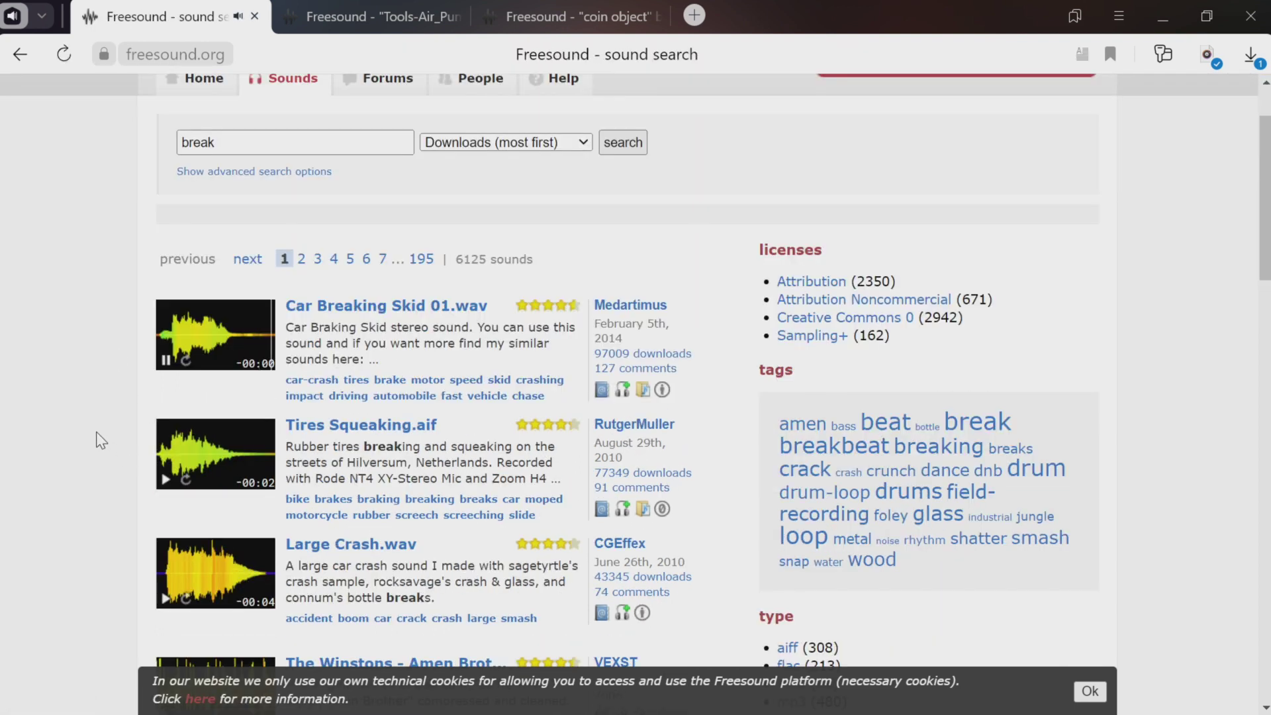
scroll(132, 484, down, 6)
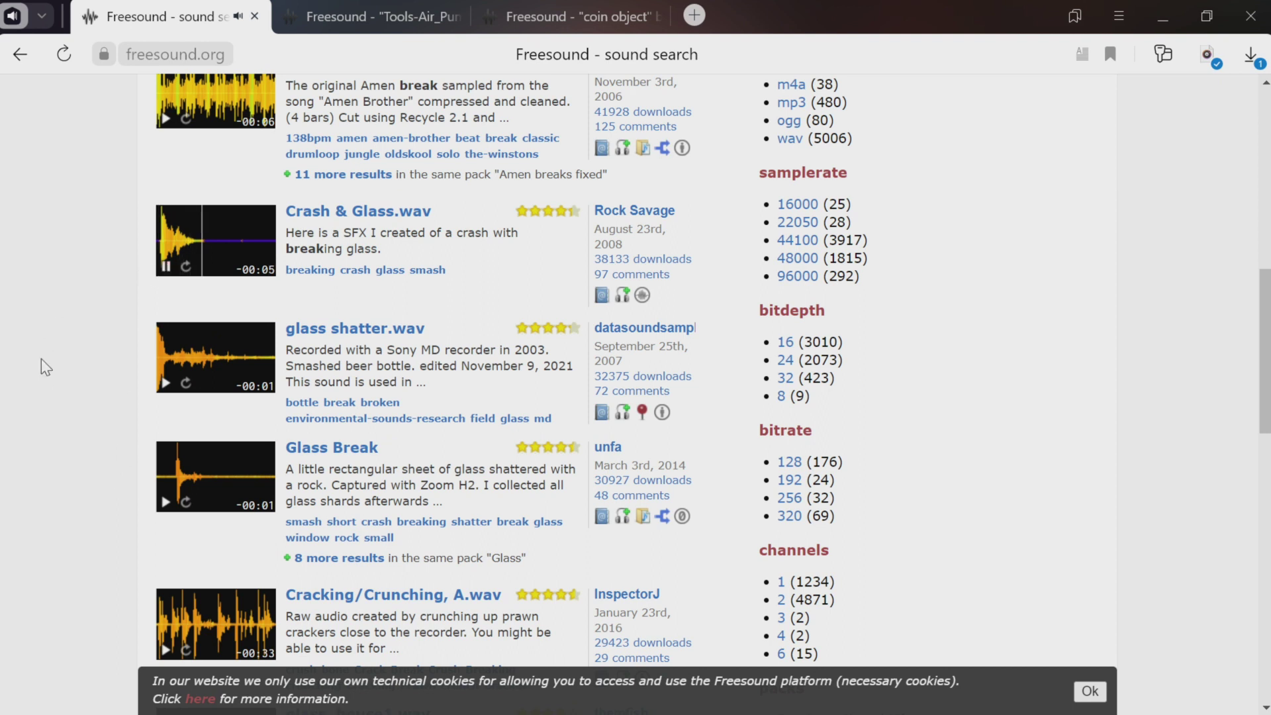
scroll(129, 438, down, 1)
scroll(140, 449, down, 7)
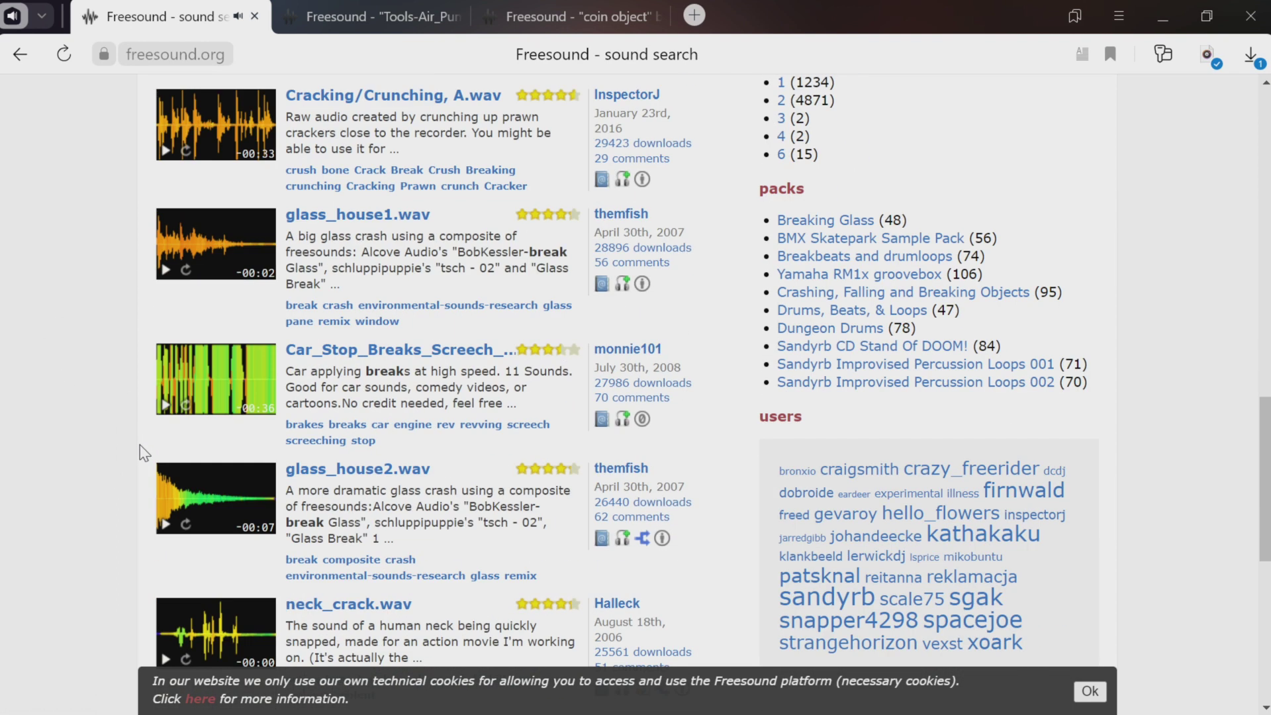
scroll(144, 454, down, 1)
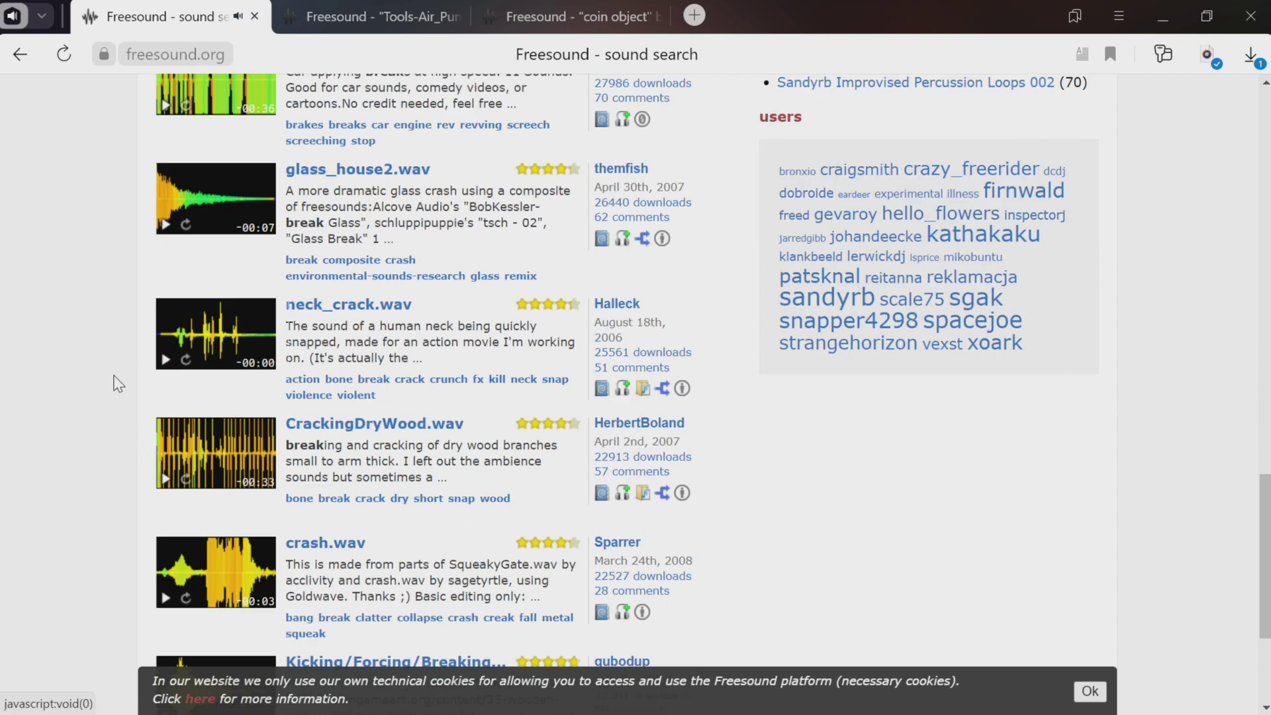
scroll(133, 377, down, 2)
scroll(129, 404, up, 1)
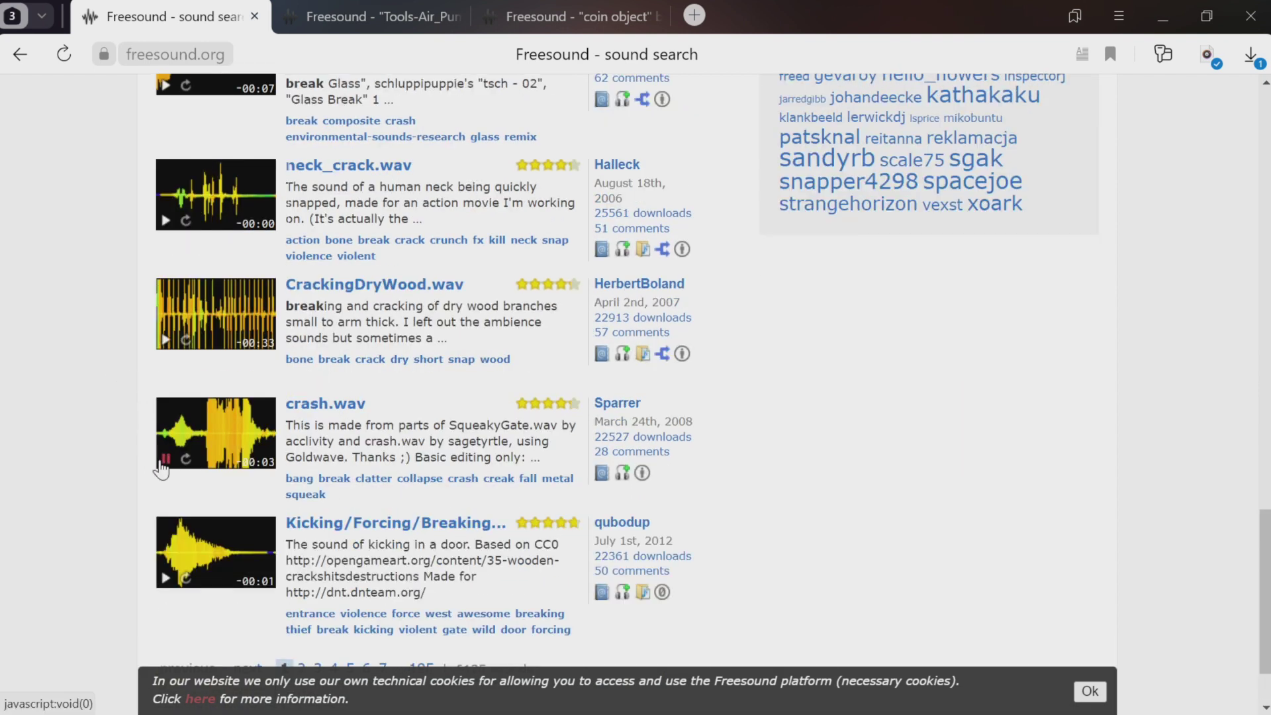
Step: Preview crash.wav and the wooden door sound, then download Kicking/Forcing/Breaking Wooden Door
click(163, 460)
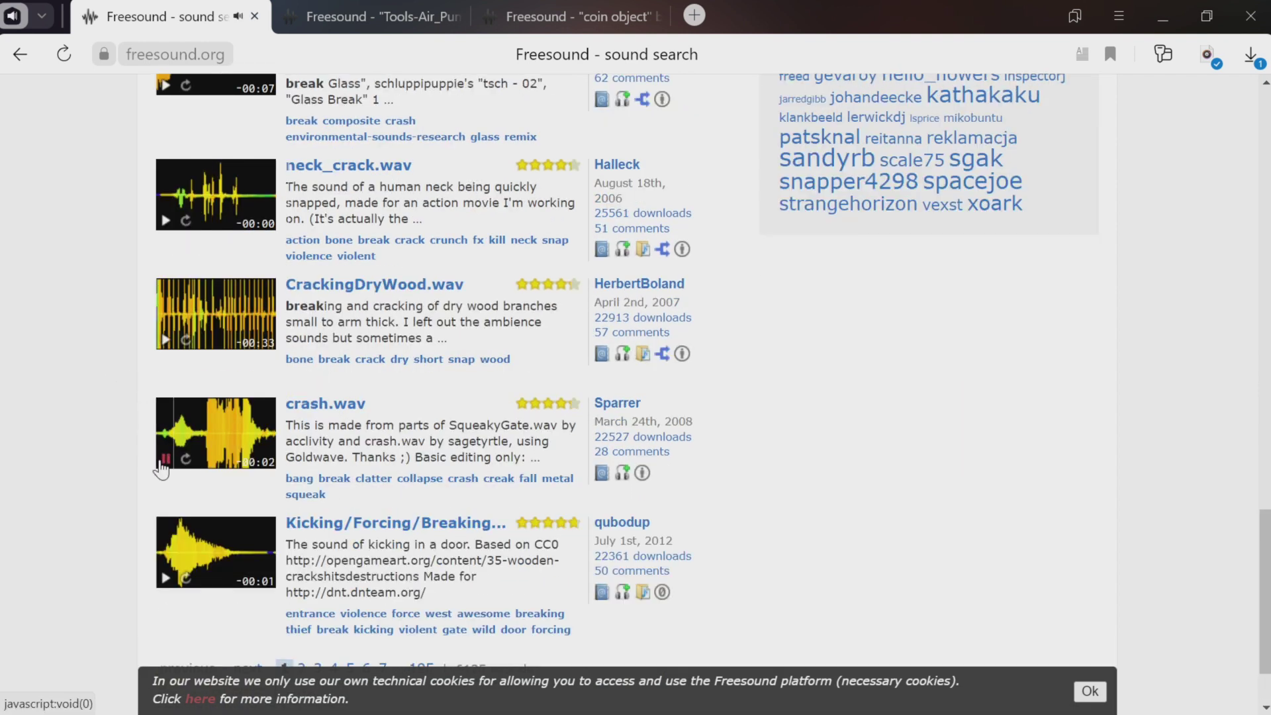
click(164, 571)
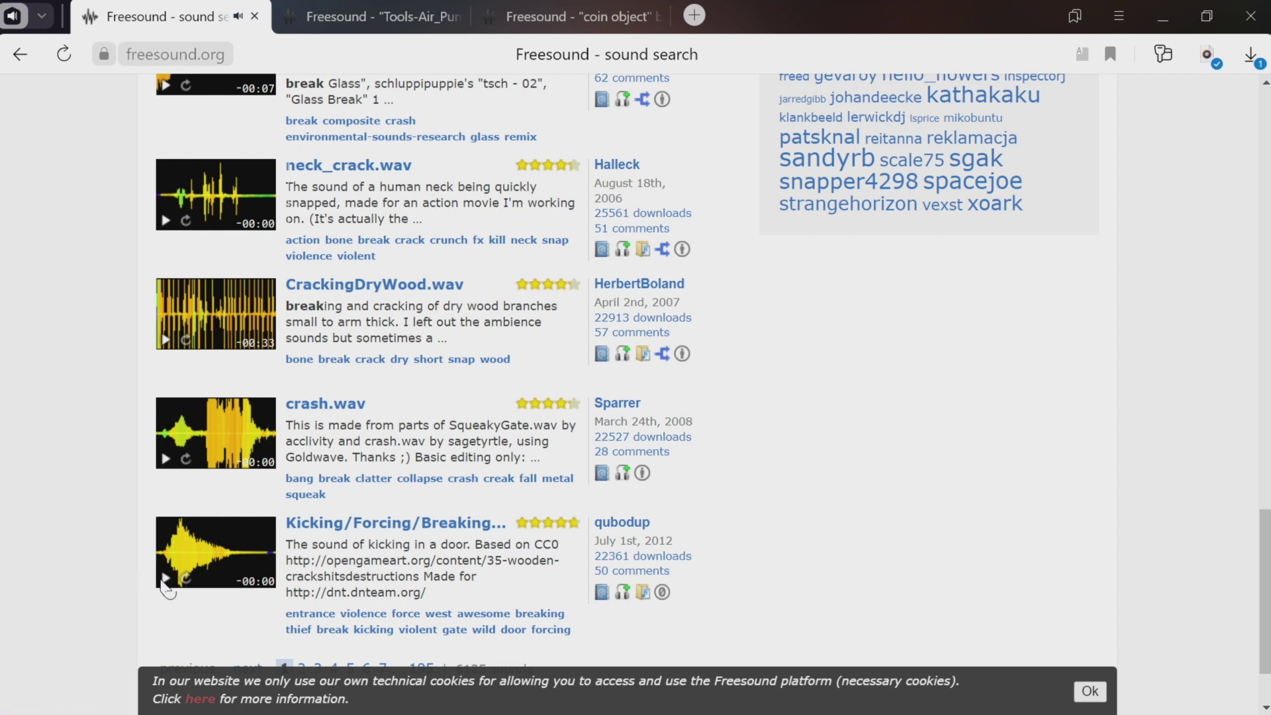
click(164, 578)
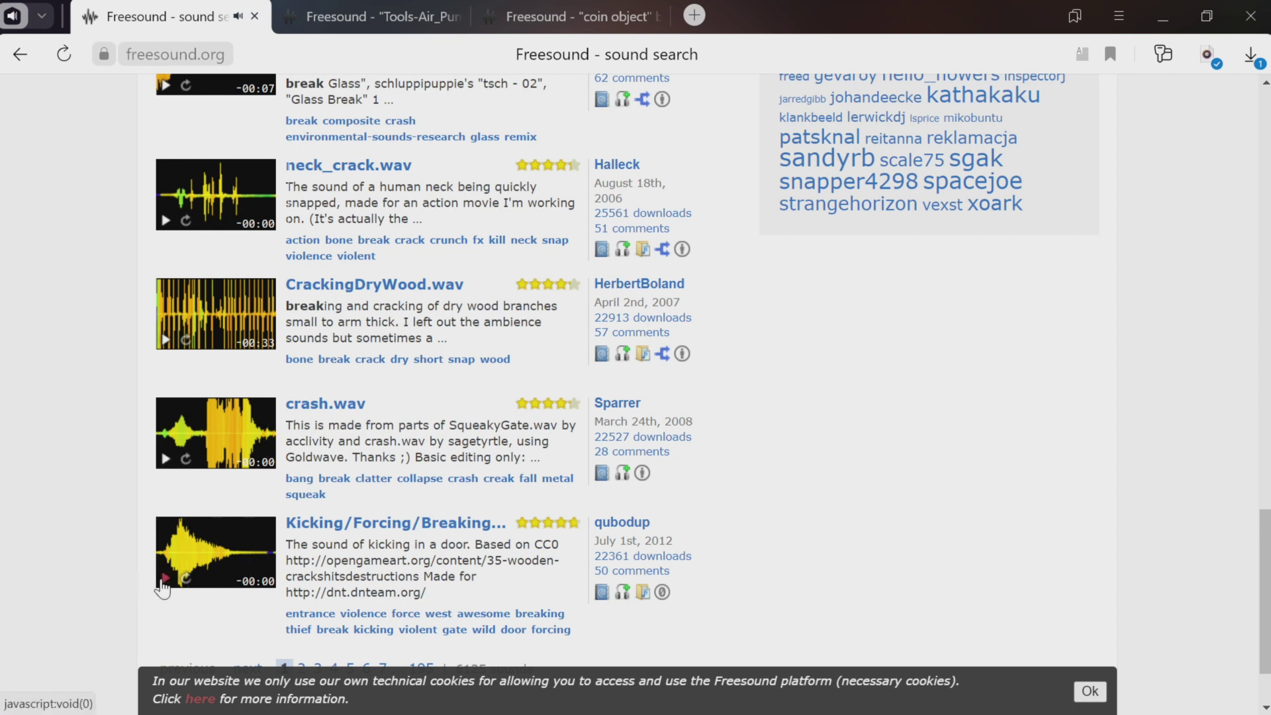
middle_click(396, 524)
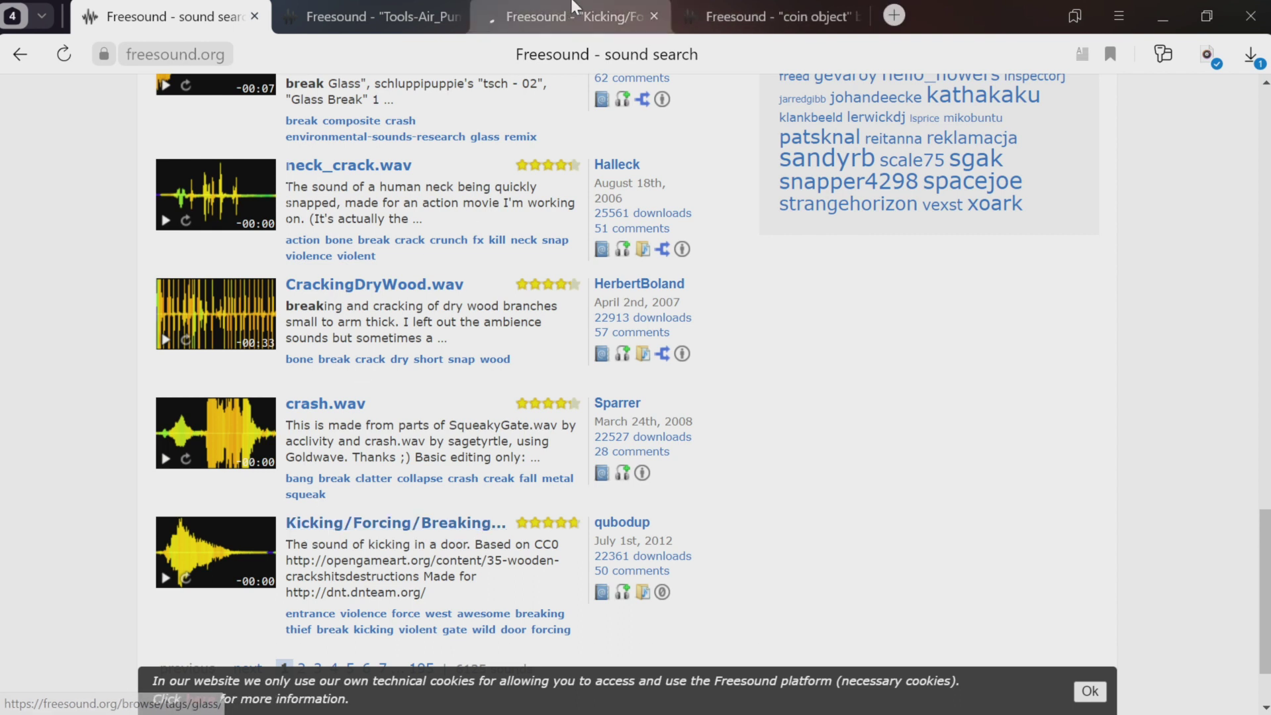
click(574, 10)
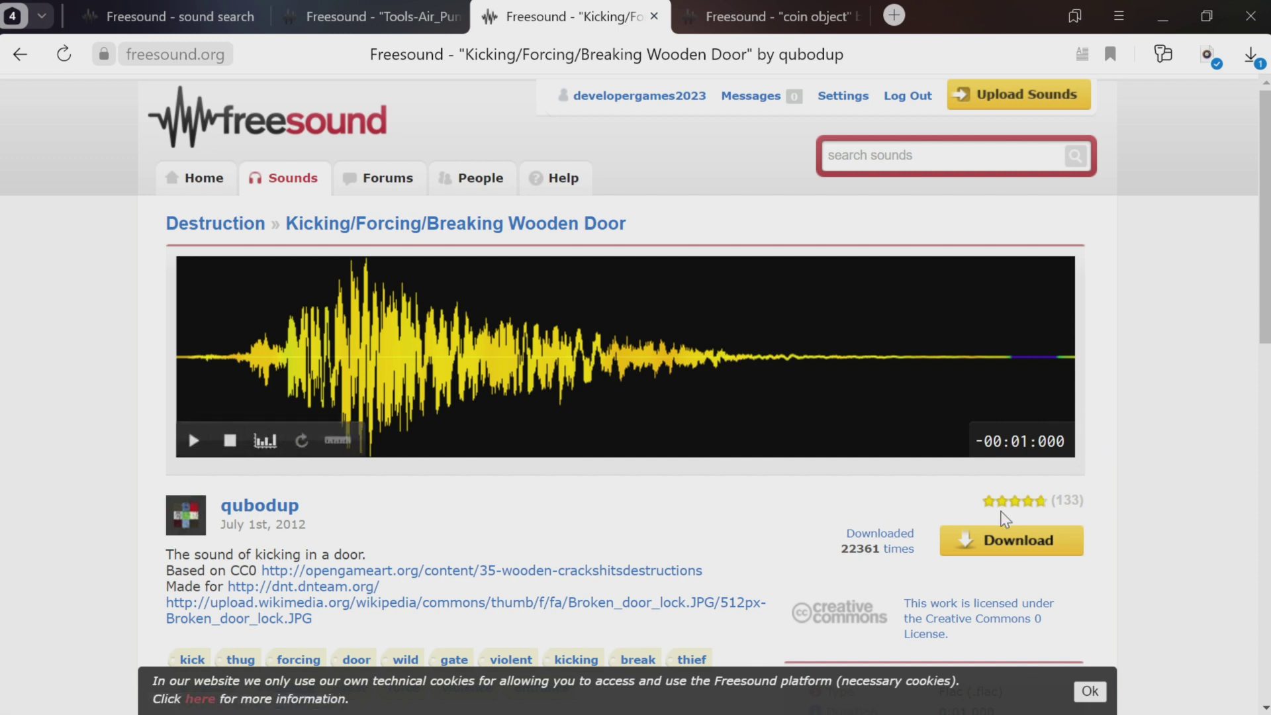
click(998, 548)
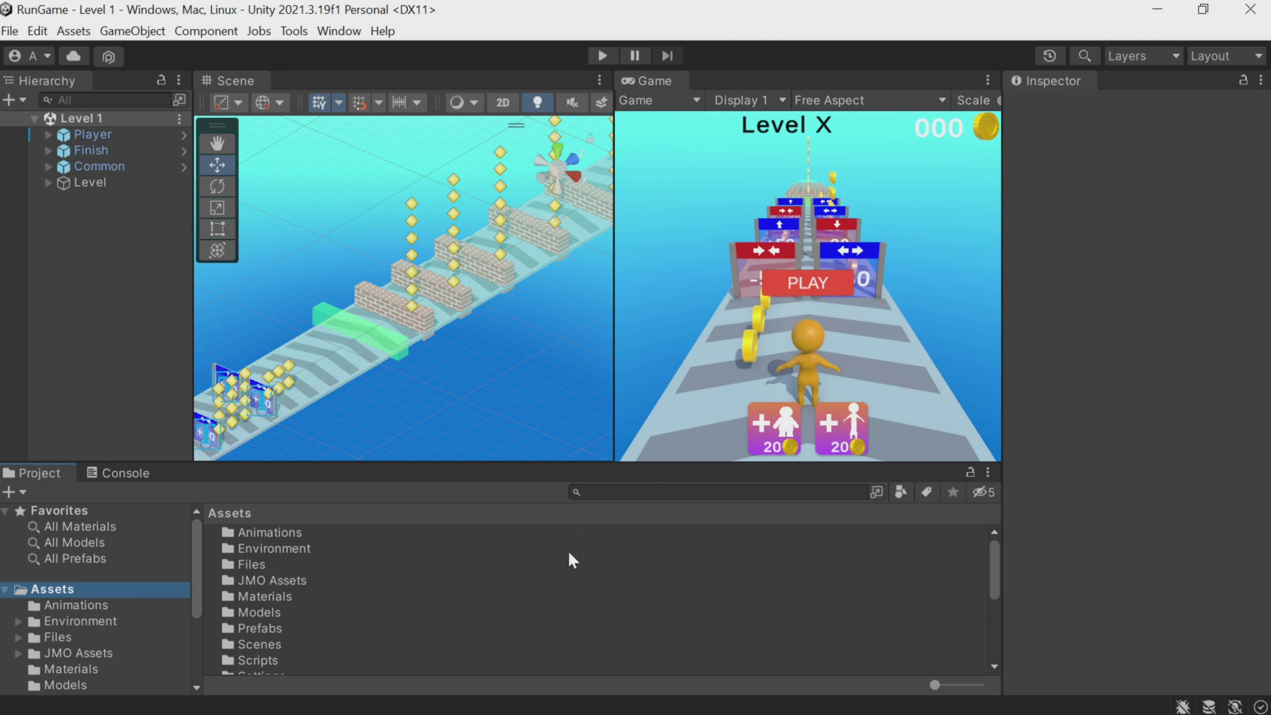
Step: Create a new folder named Sounds in Assets
scroll(569, 560, down, 8)
right_click(641, 587)
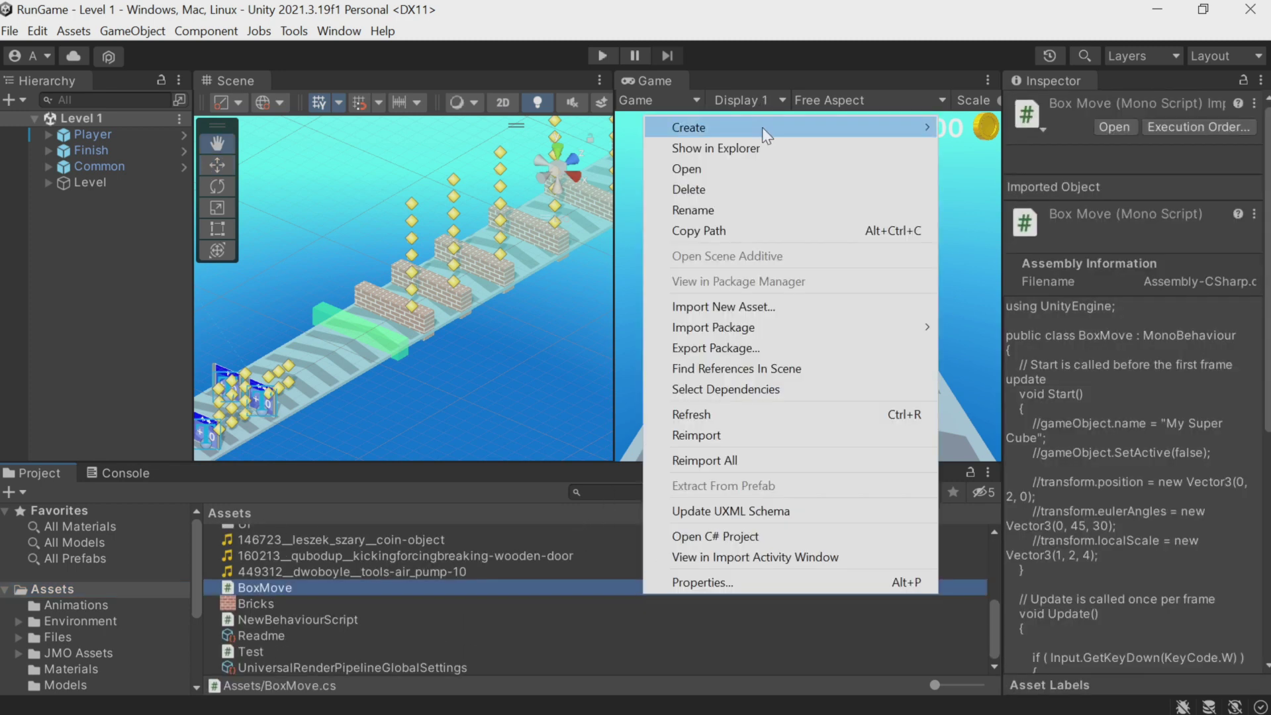
mouse_move(761, 127)
click(1014, 41)
text(Sou)
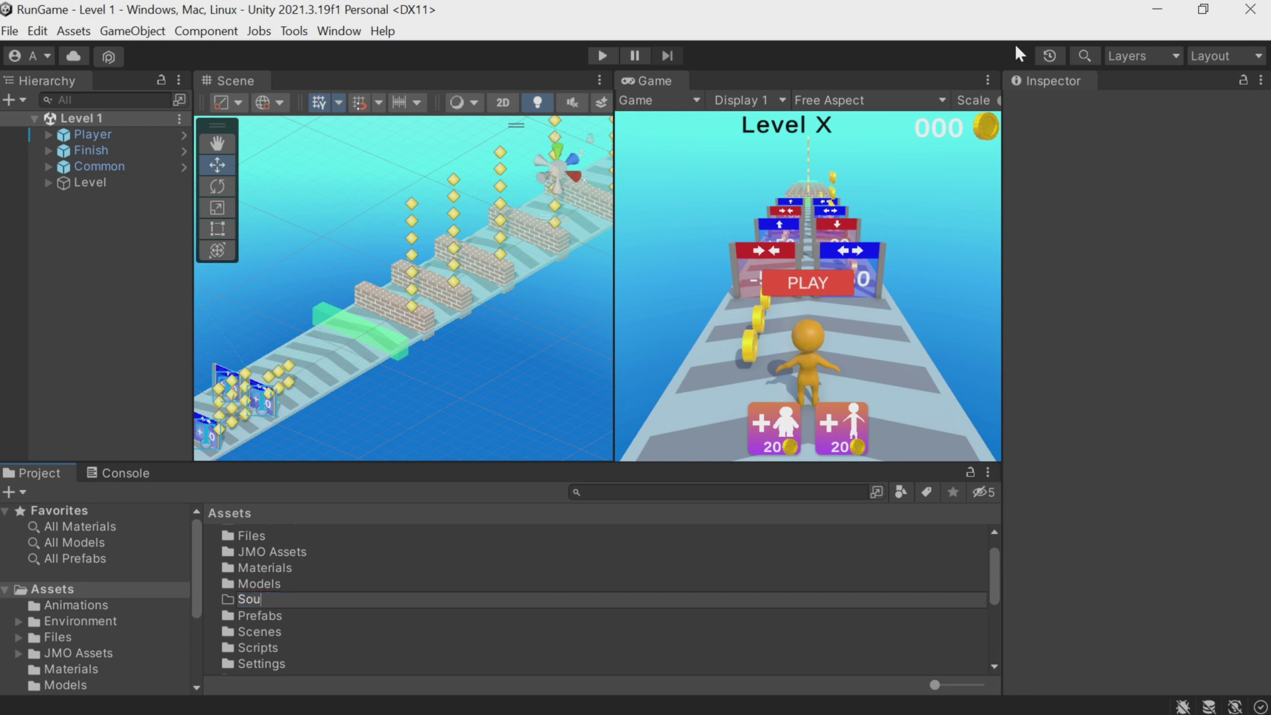
text(nds)
key(Return)
Step: Move the three downloaded audio clips into the Sounds folder and open it
scroll(562, 572, down, 3)
click(476, 604)
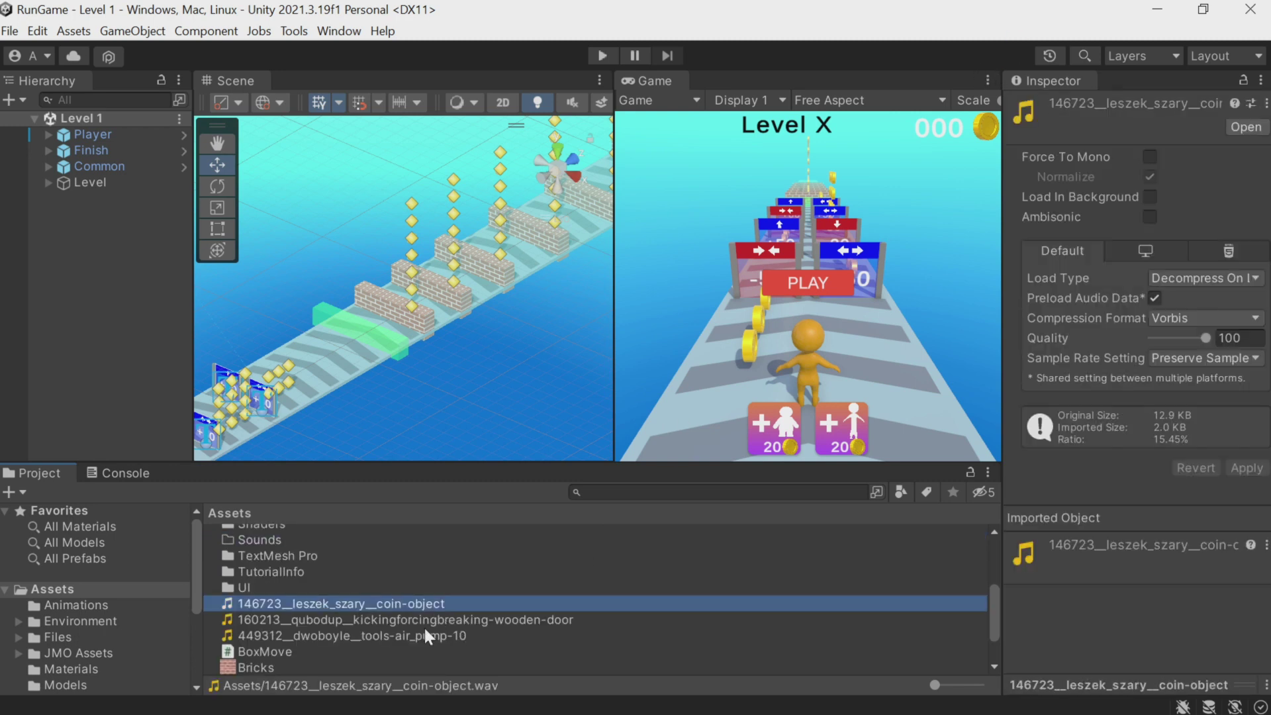
shift+click(424, 636)
drag(332, 601, 265, 540)
double_click(265, 540)
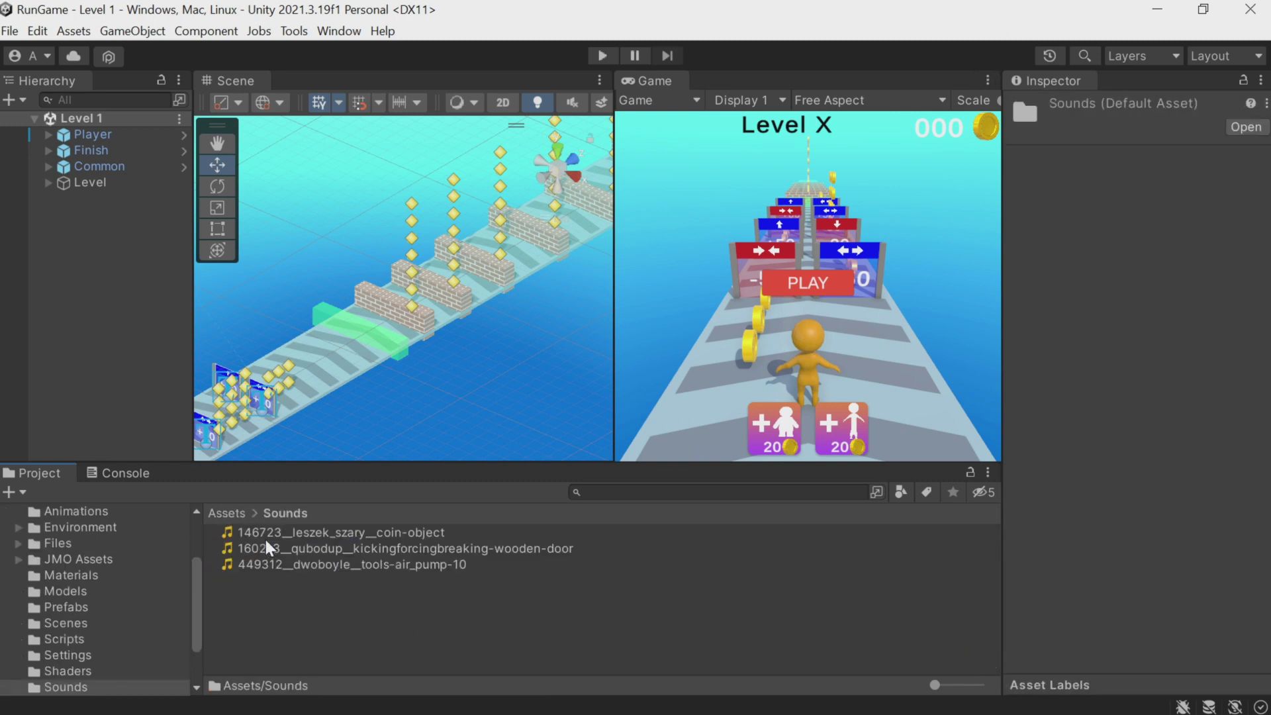
Step: Rename the coin, wooden-door and air-pump clips to Coin, Bricks and Pump
click(358, 532)
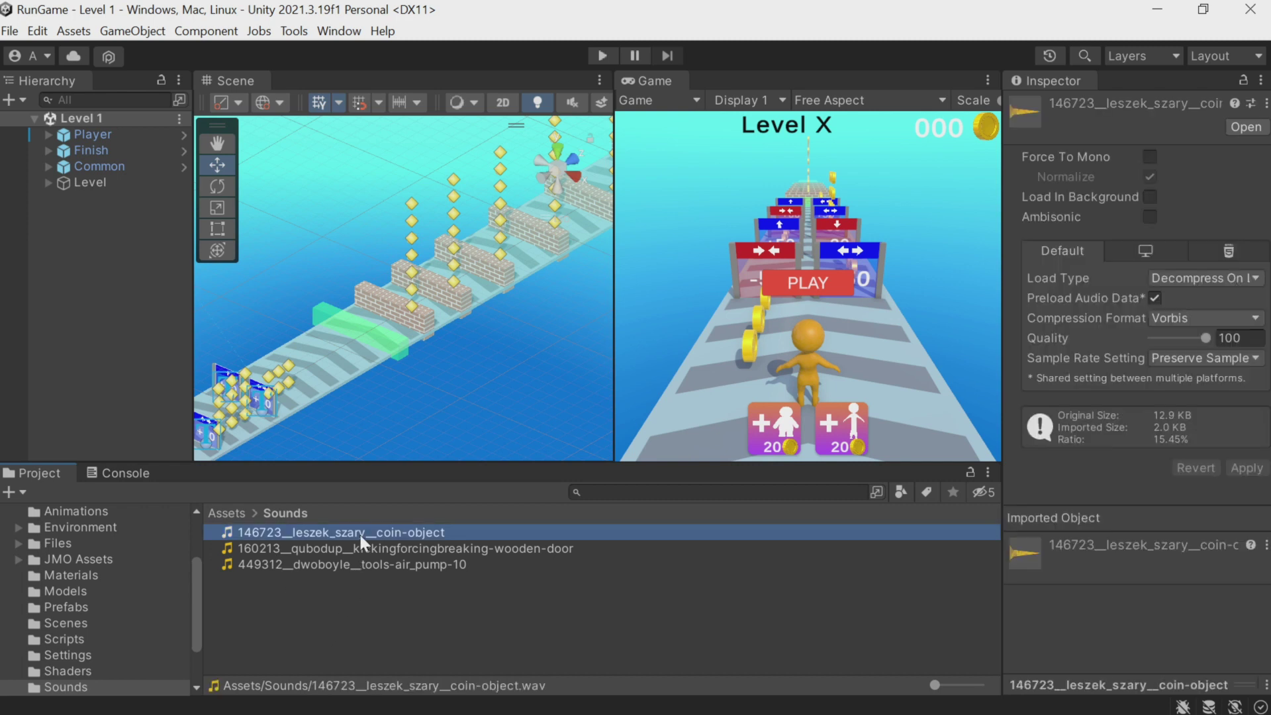
key(F2)
text(Coin)
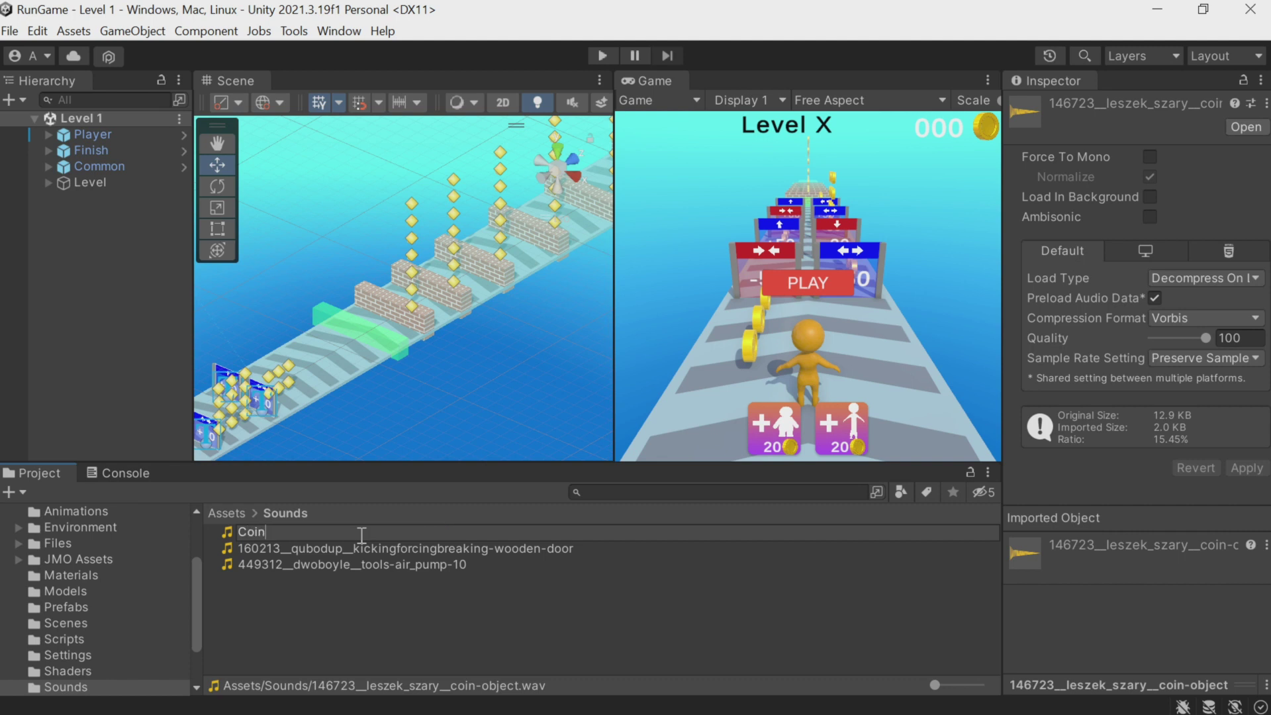
key(Return)
key(Up)
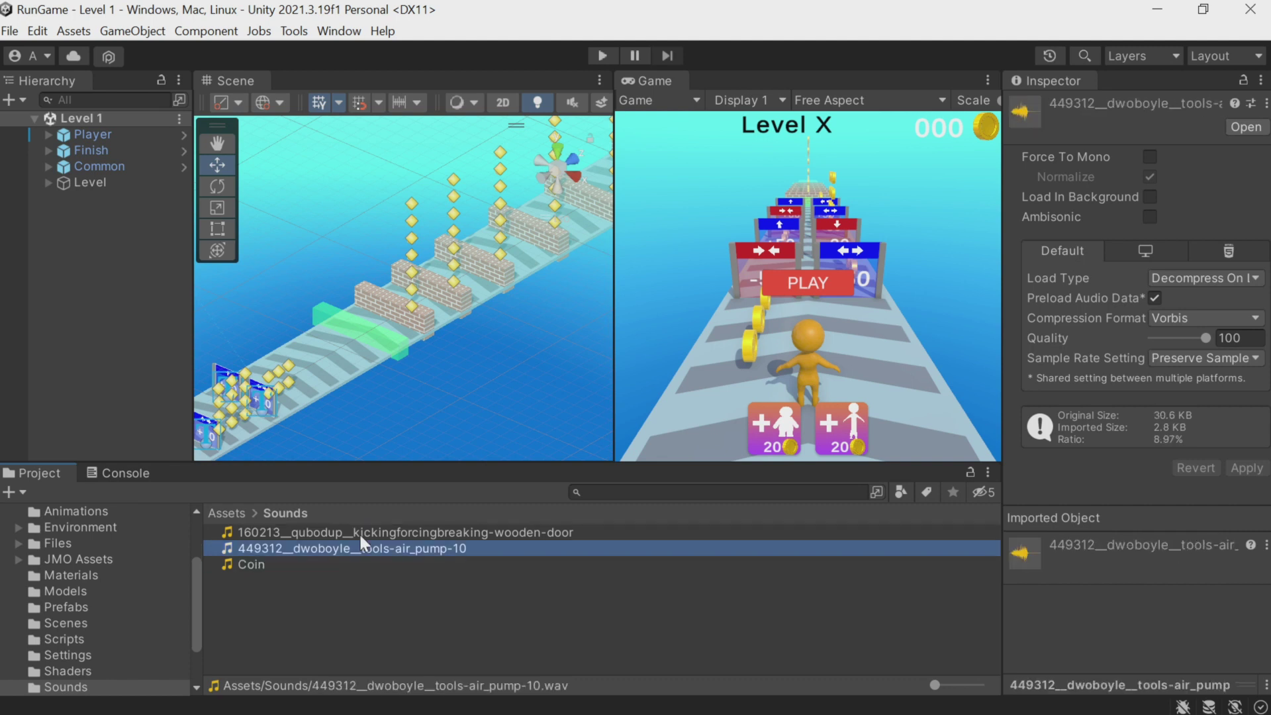
key(Up)
key(F2)
text(Br)
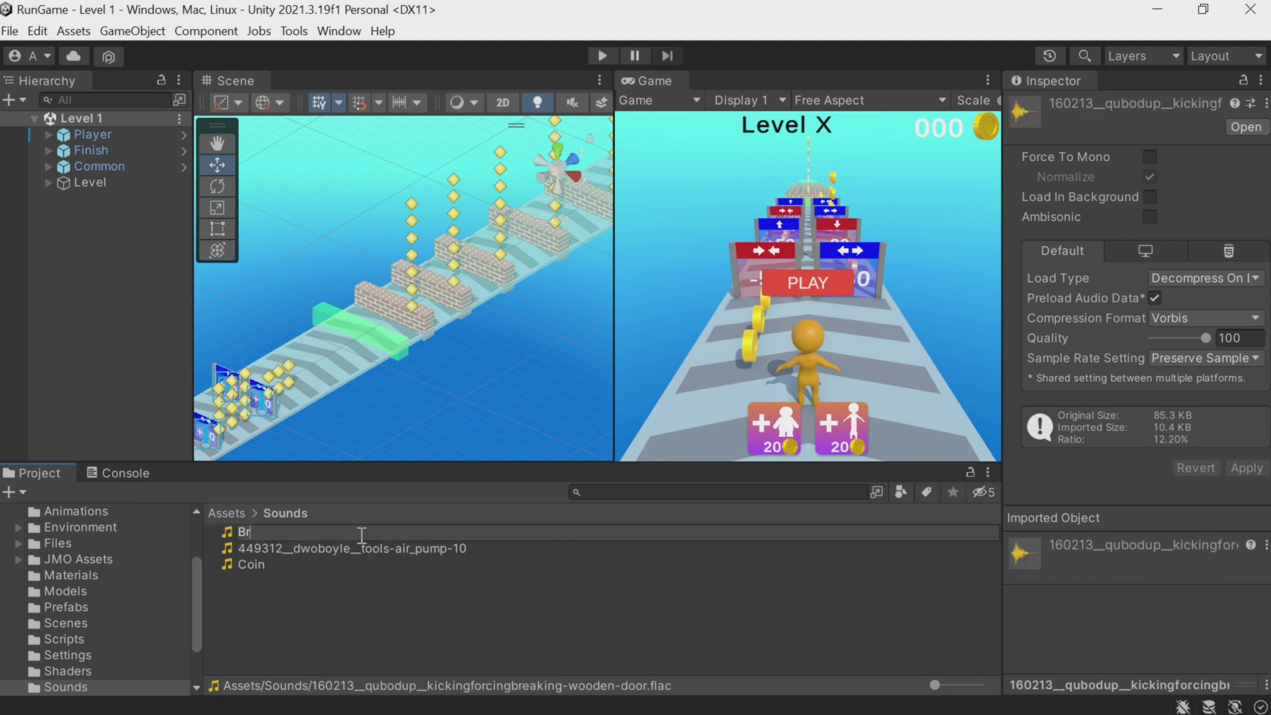
text(icks)
key(Return)
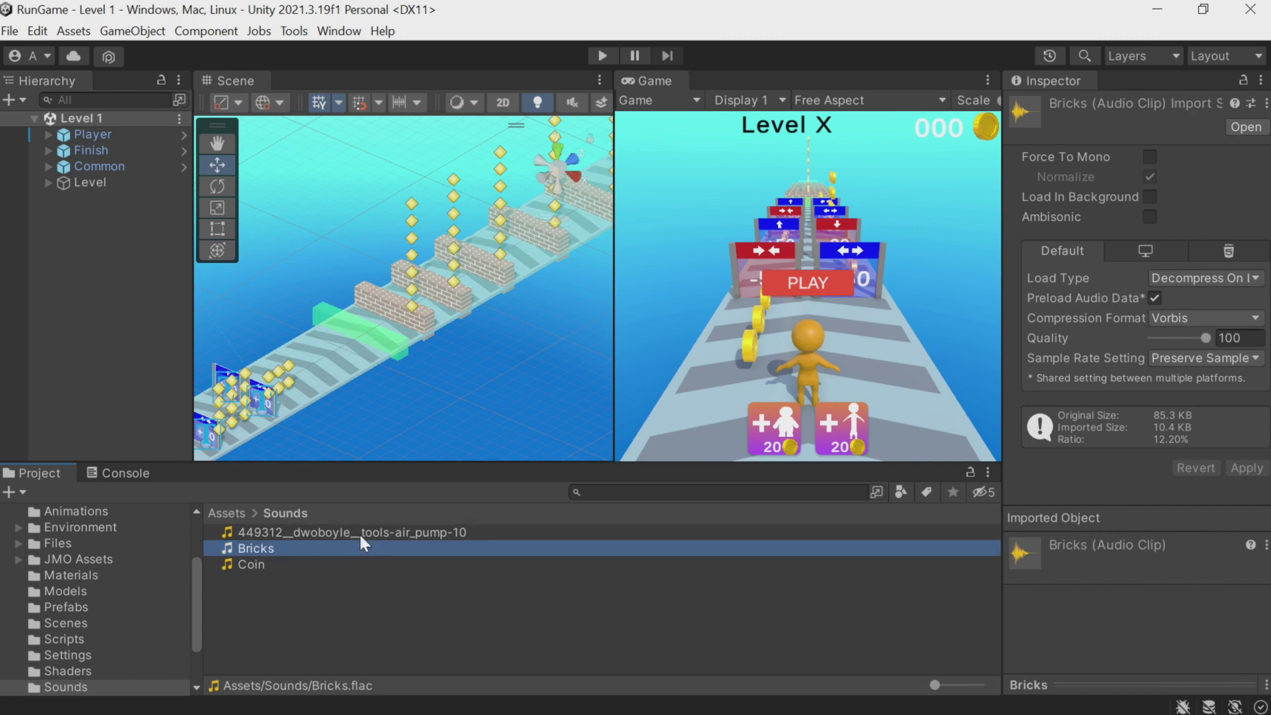
key(Up)
key(F2)
text(Pump)
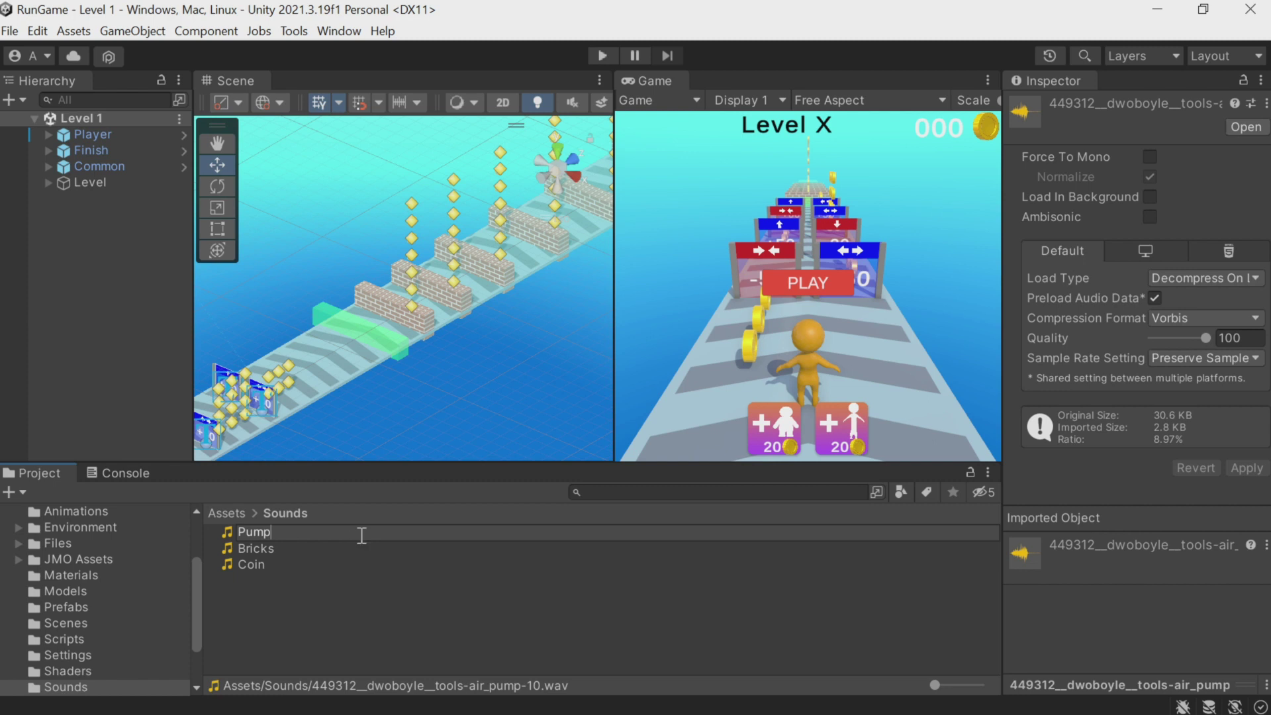
key(Return)
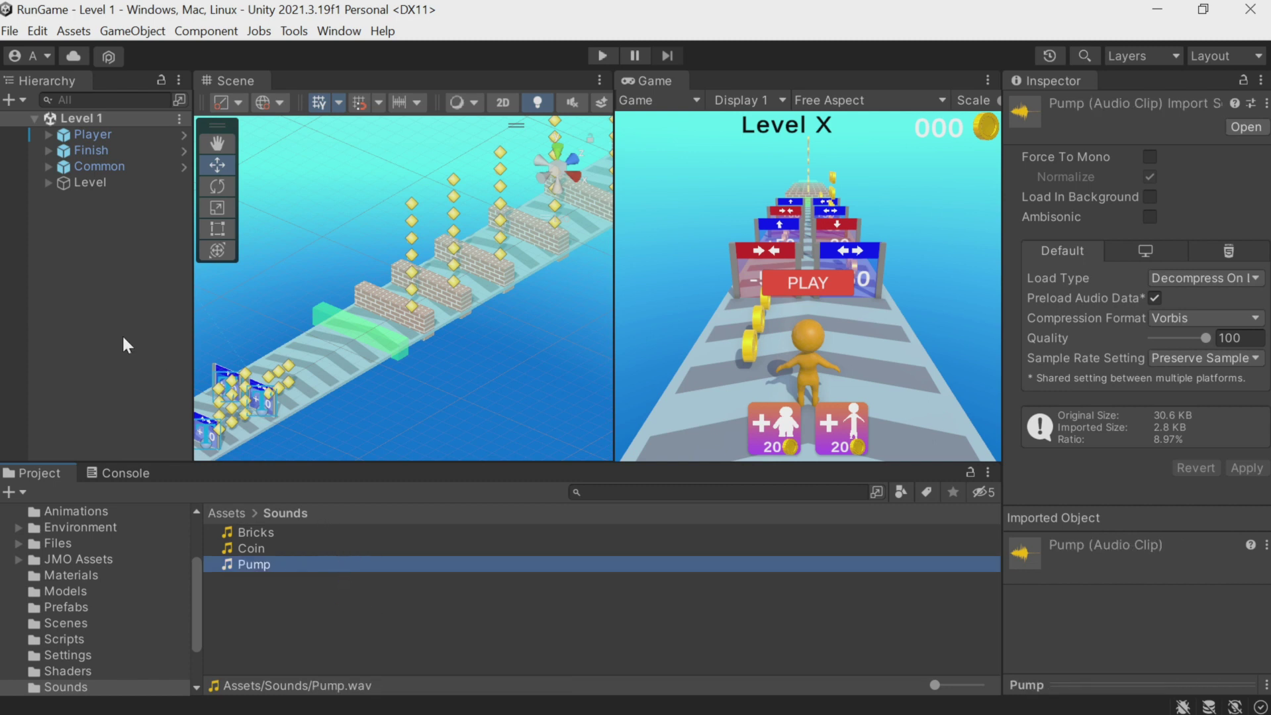
Step: Add an Audio Source object to the level with the Coin clip assigned
right_click(92, 271)
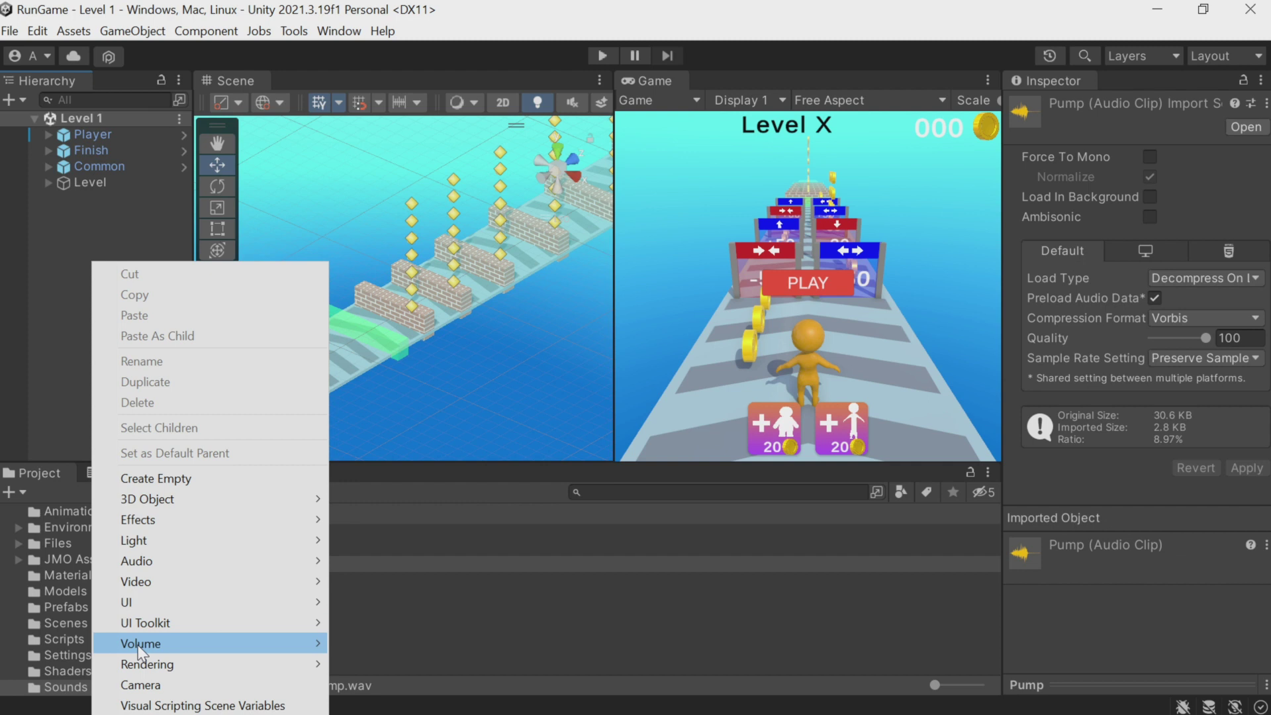
mouse_move(147, 569)
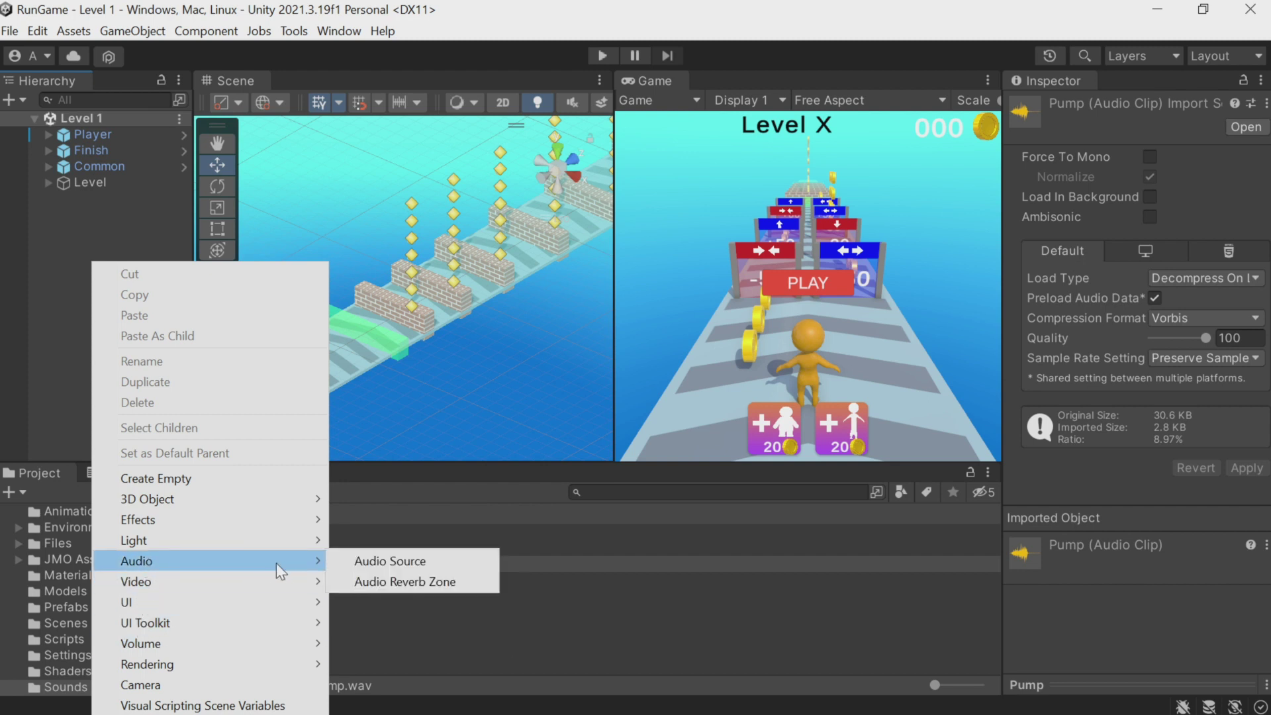
click(380, 560)
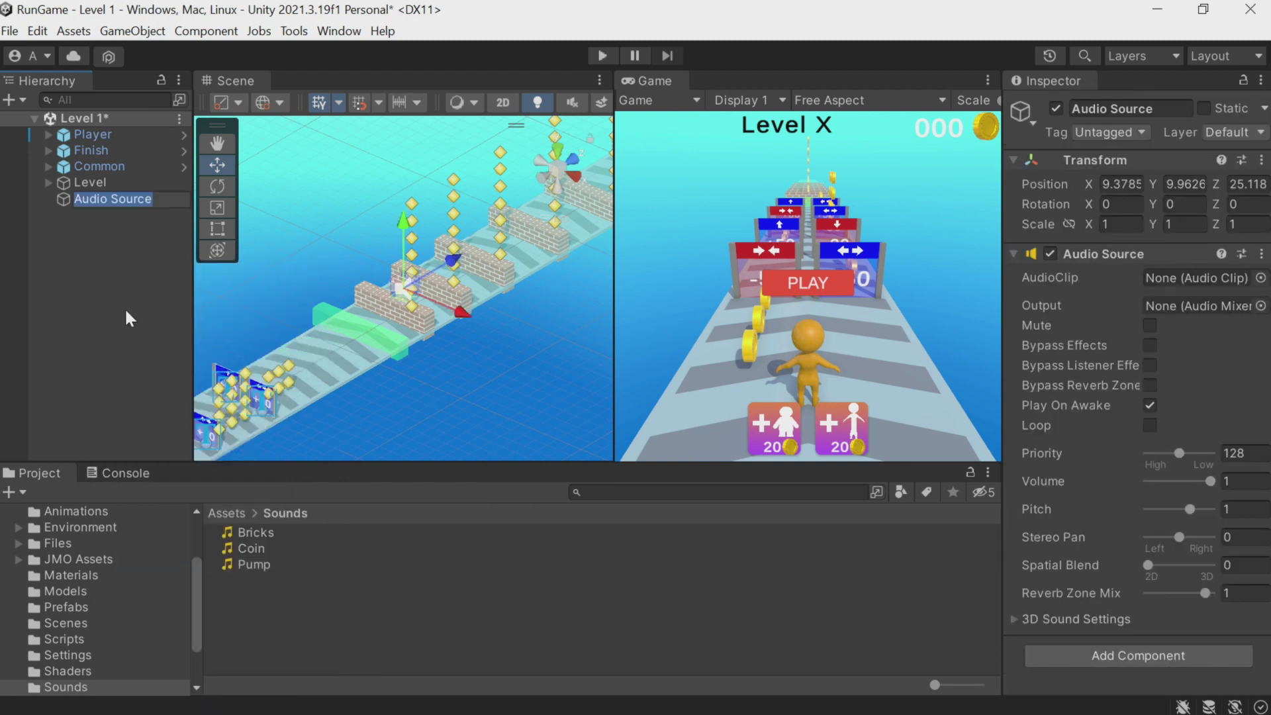
key(Return)
scroll(394, 241, down, 2)
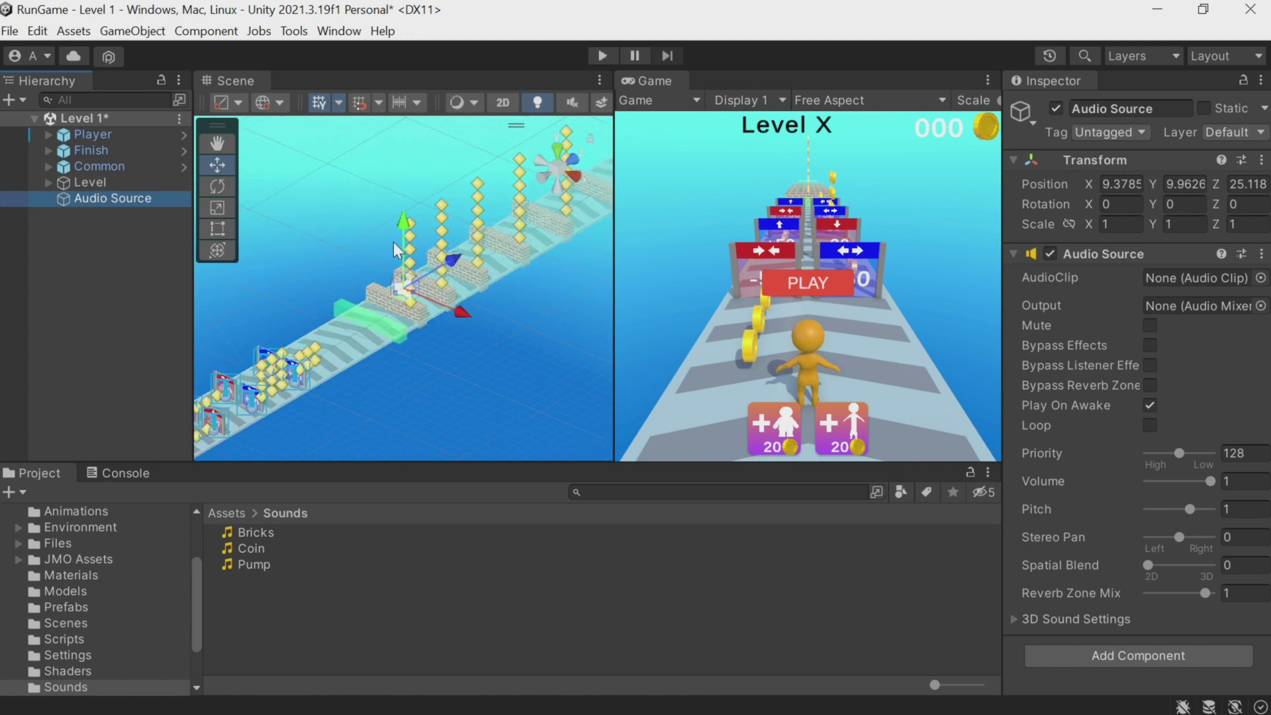
scroll(393, 241, down, 3)
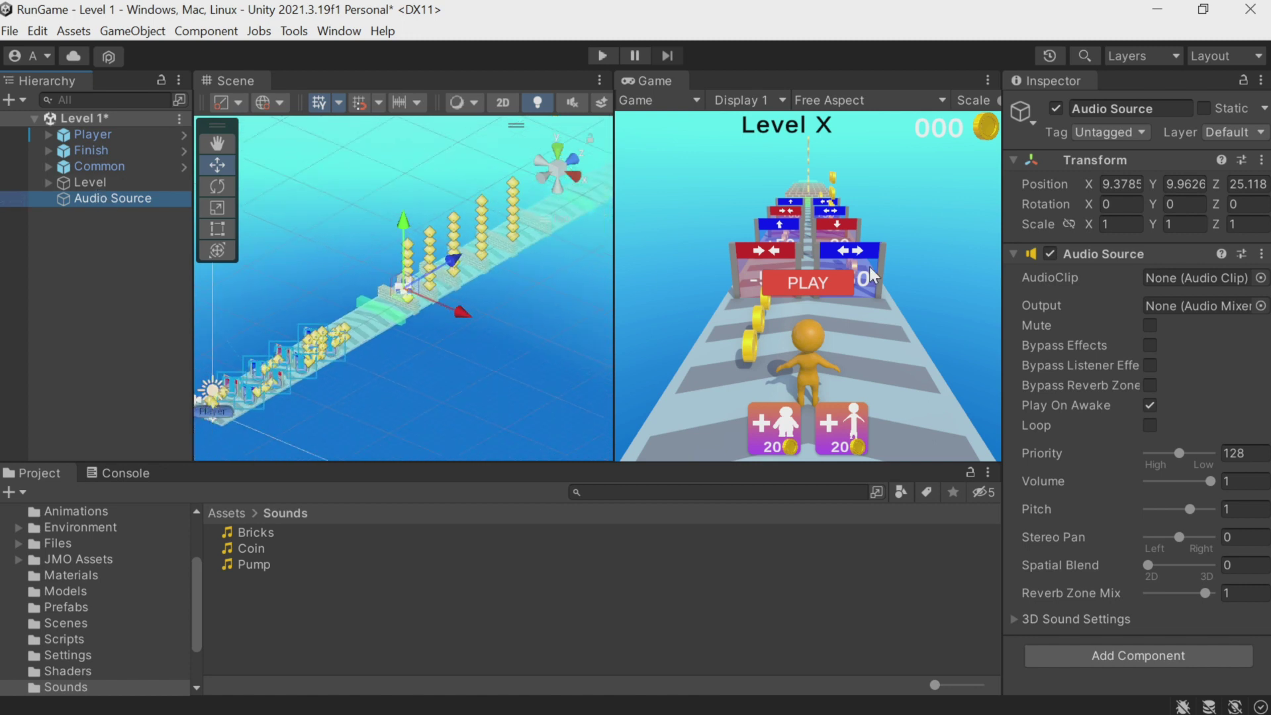
drag(250, 549, 1192, 275)
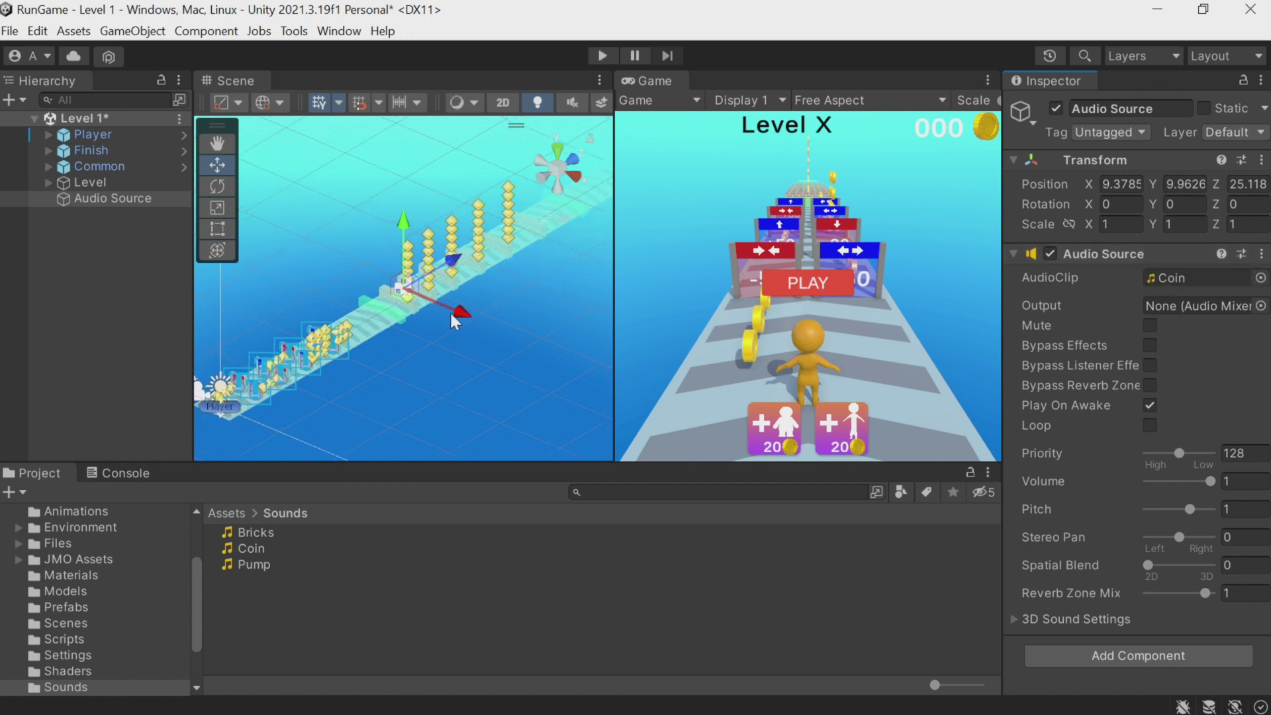
Step: Position the Audio Source at 0, 4.7, 6.9 and make the object inactive
scroll(451, 311, up, 1)
click(1139, 184)
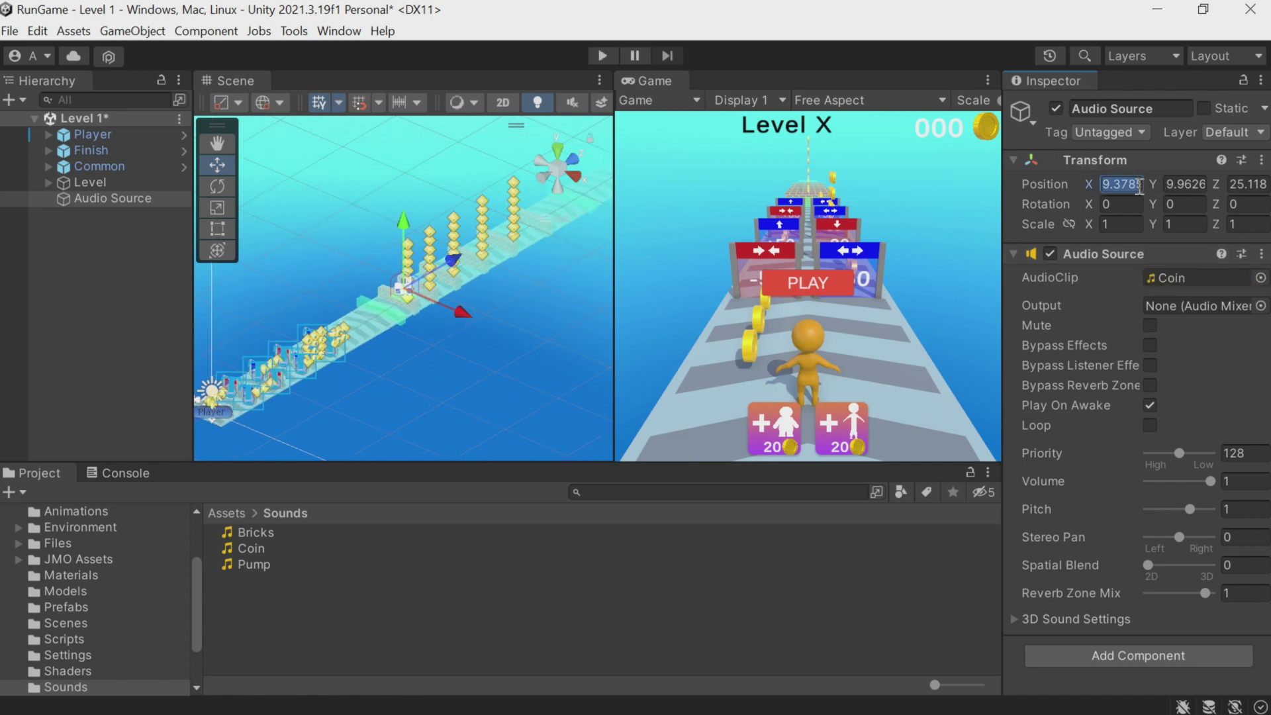
text(0)
key(Tab)
text(0)
key(Tab)
text(0)
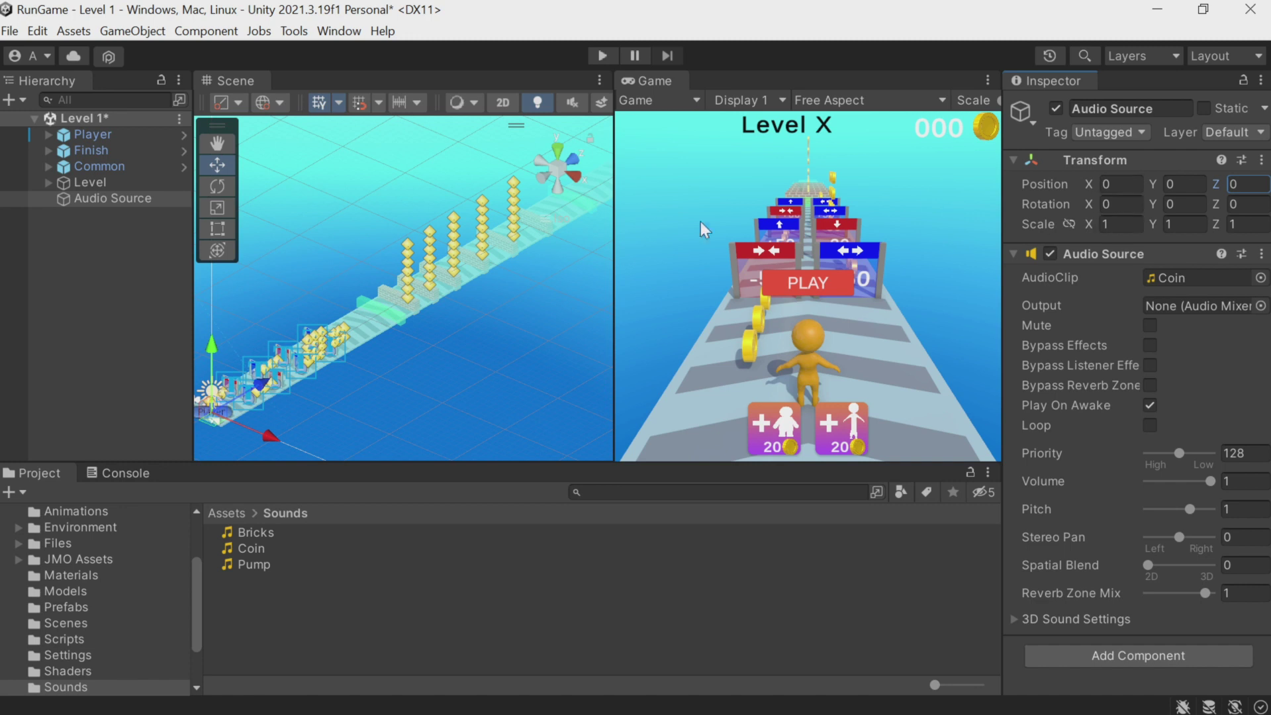
key(Return)
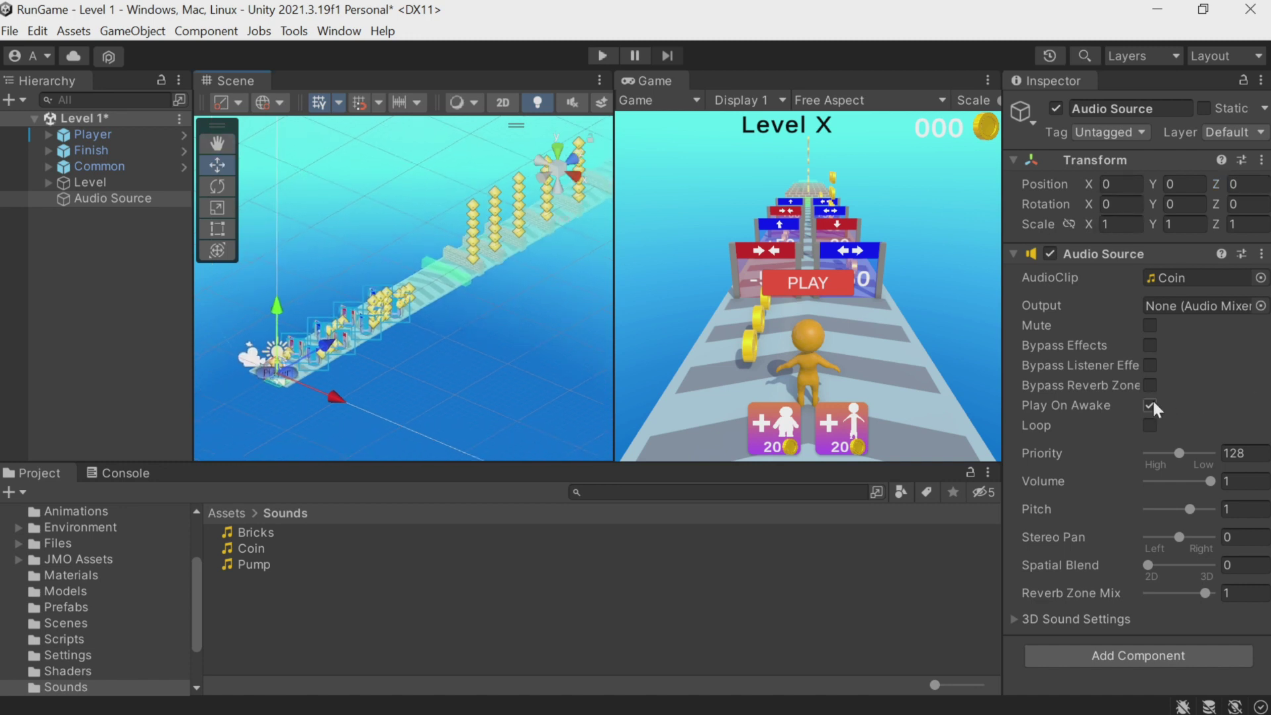
drag(286, 349, 314, 329)
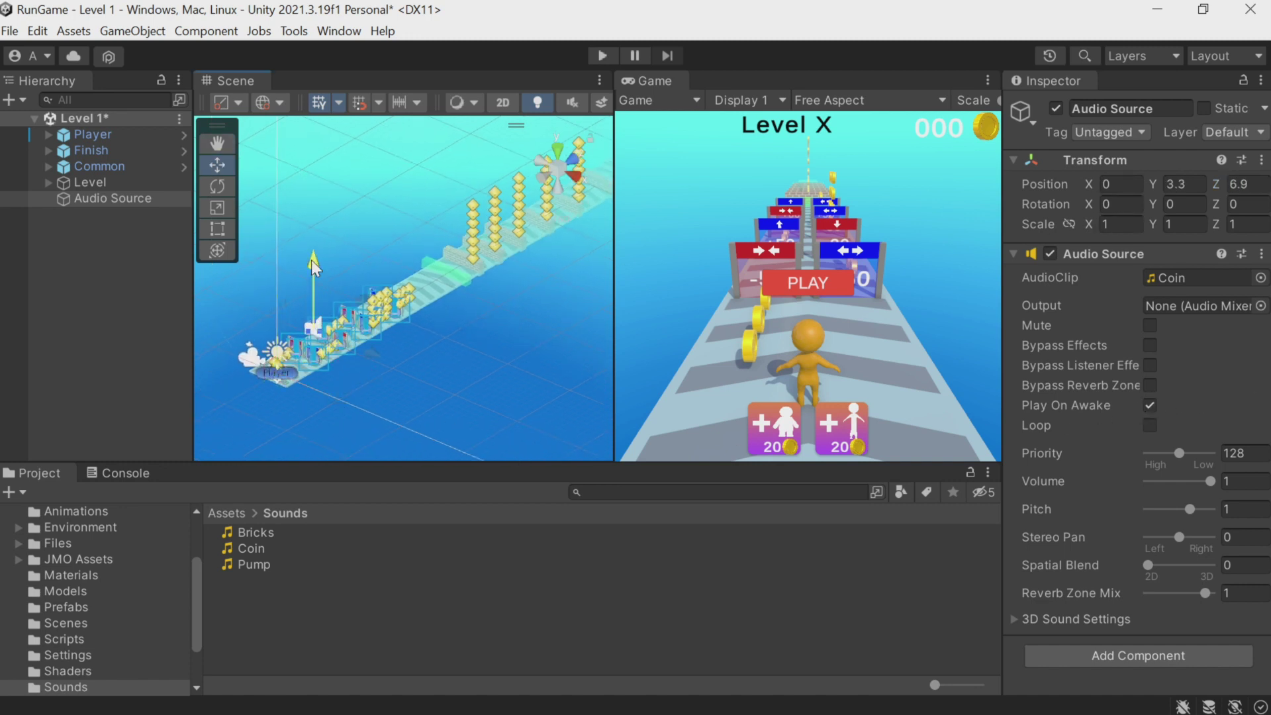
drag(311, 257, 311, 249)
click(1055, 108)
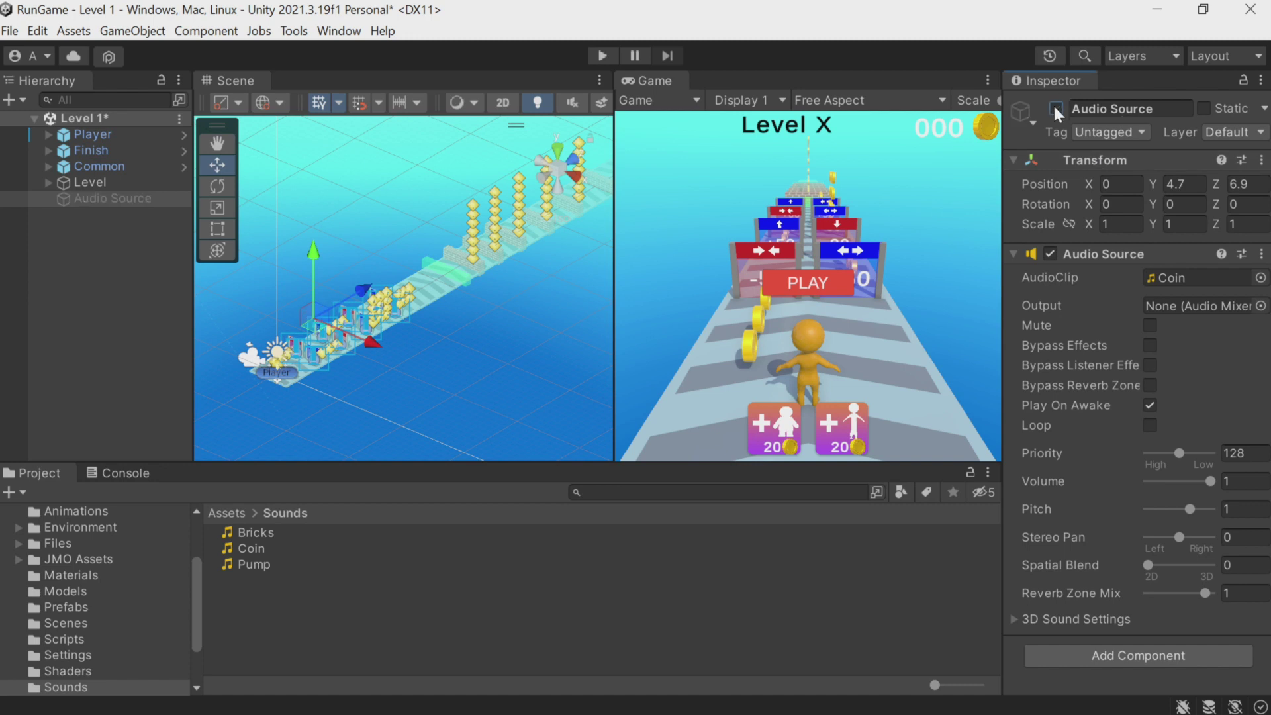
click(604, 56)
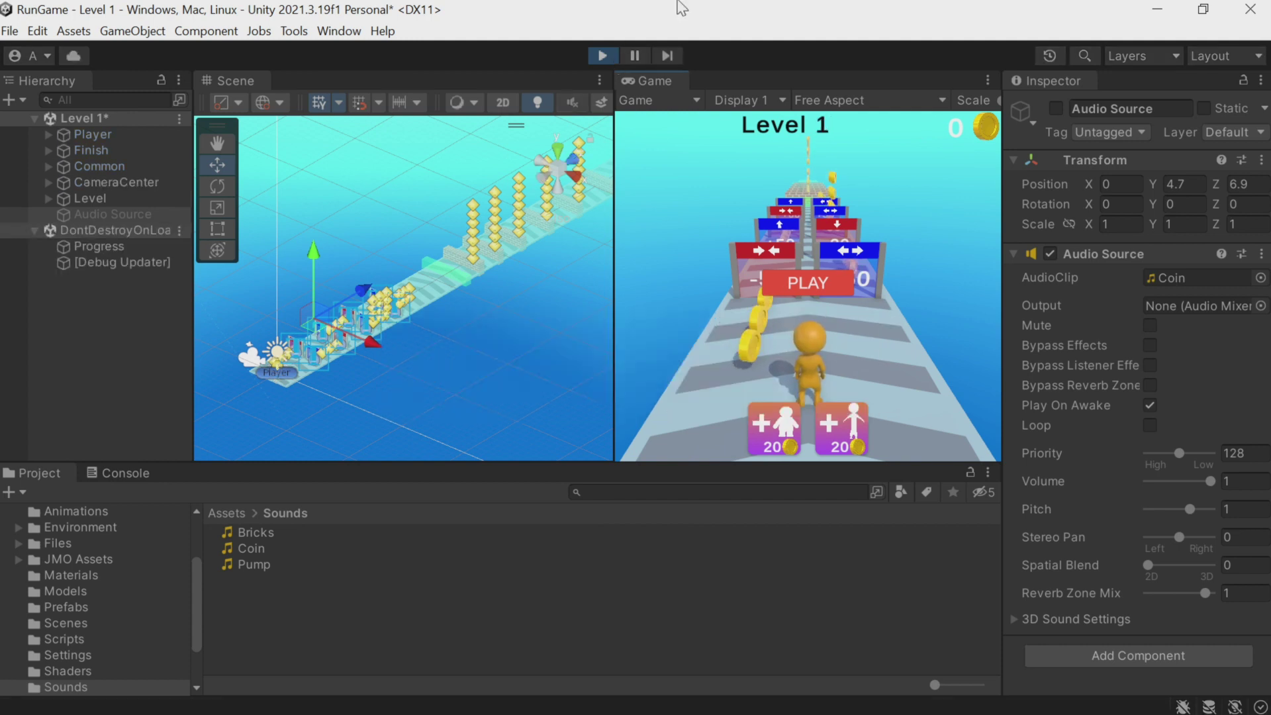
click(1059, 108)
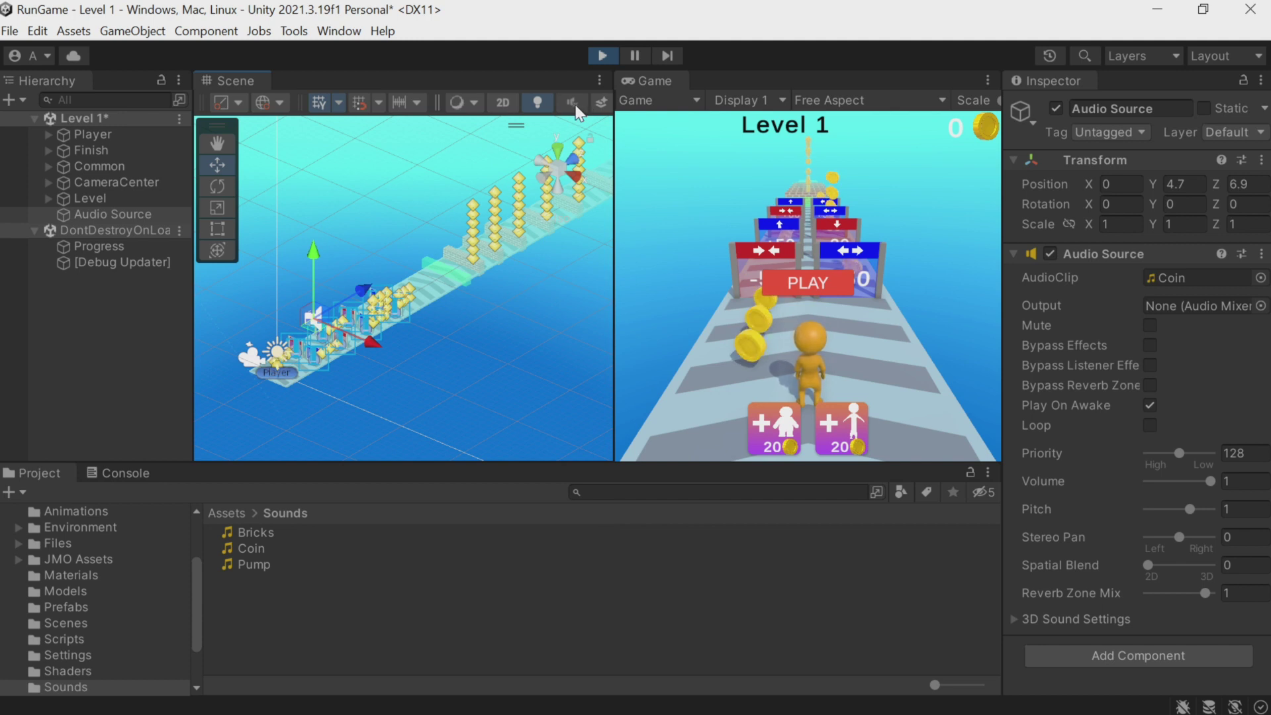
click(601, 57)
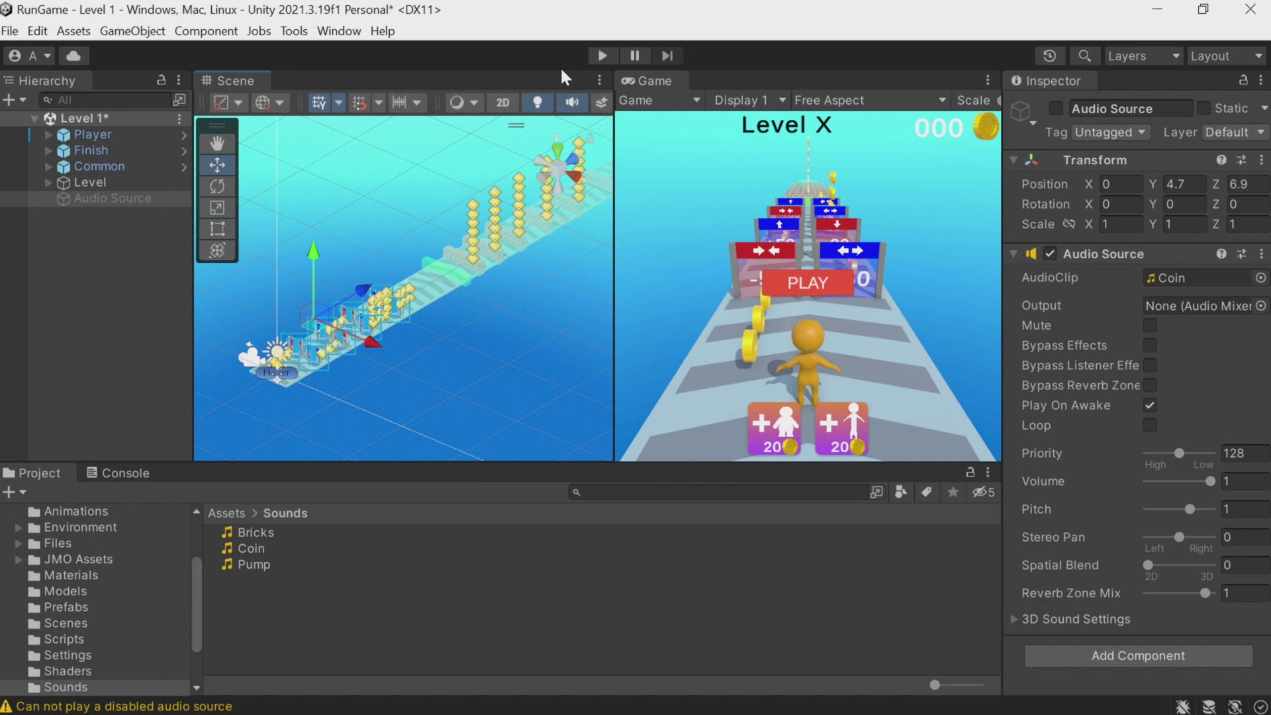
click(601, 55)
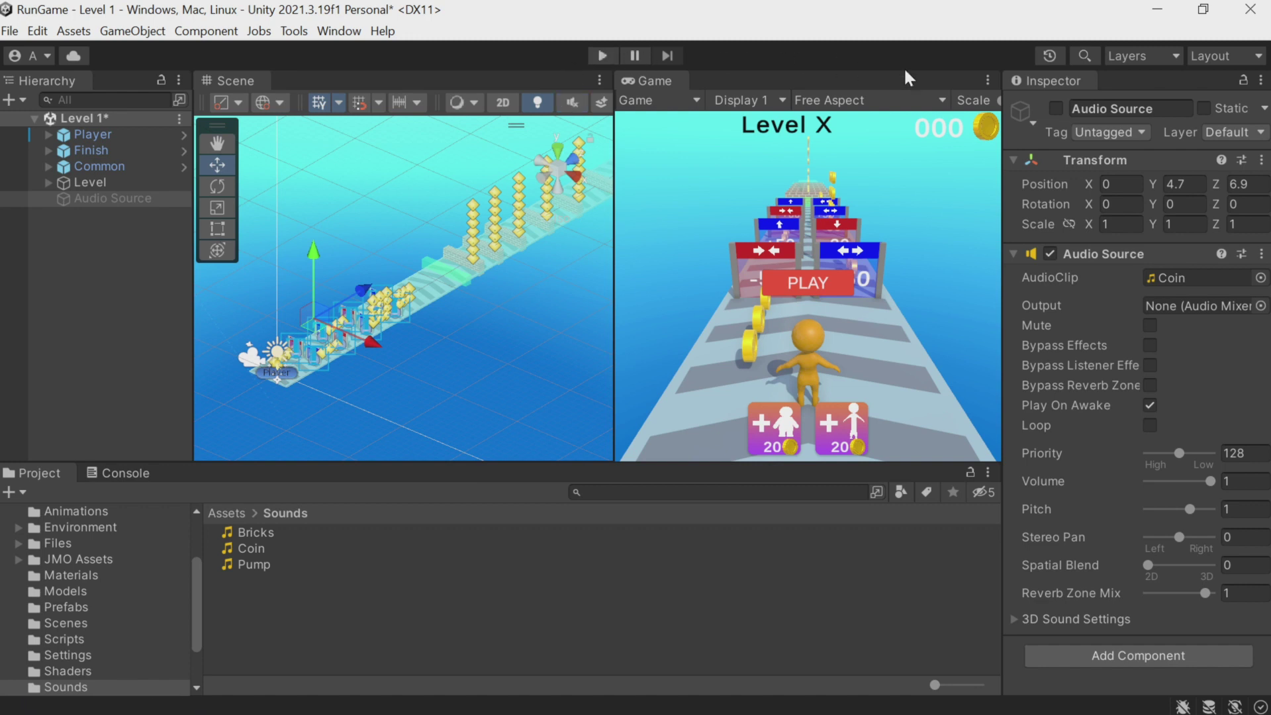
Step: Test the Coin Audio Source's volume and pitch, restore pitch to 1, and widen the Inspector
click(1056, 108)
click(1056, 108)
mouse_move(1206, 483)
mouse_down()
mouse_move(1151, 479)
mouse_move(1214, 481)
mouse_up()
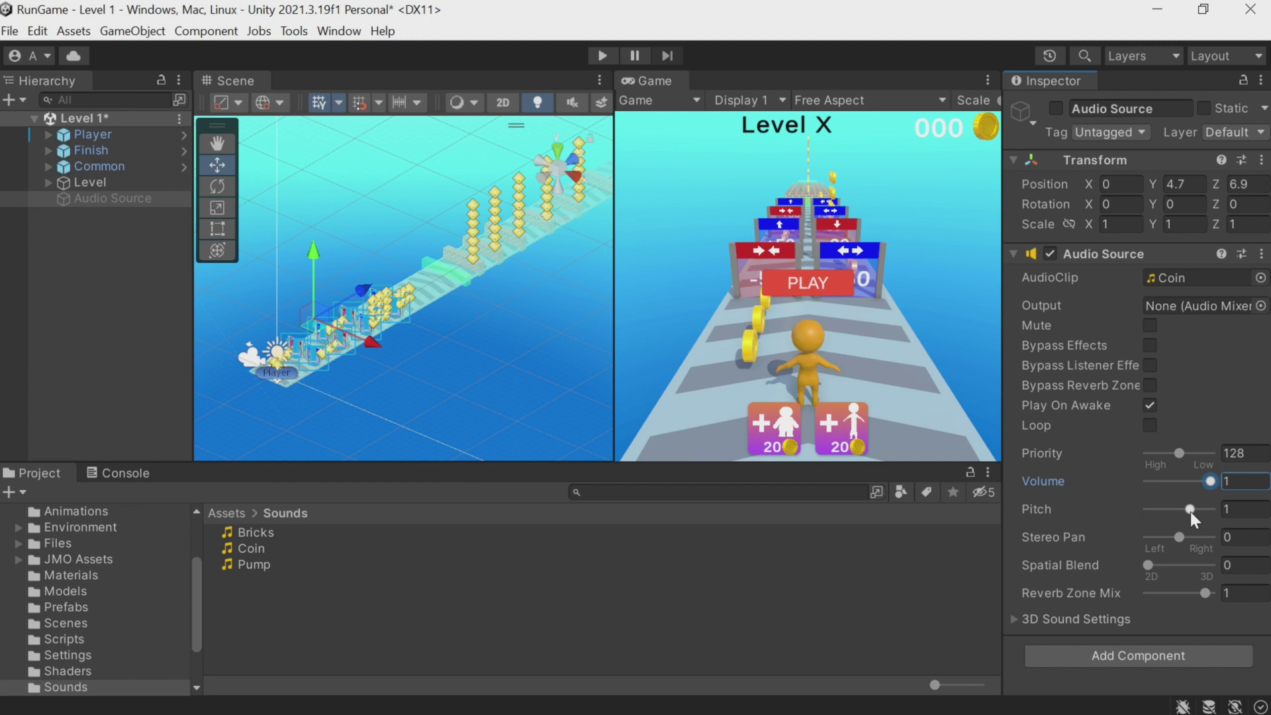
drag(1191, 513, 1177, 507)
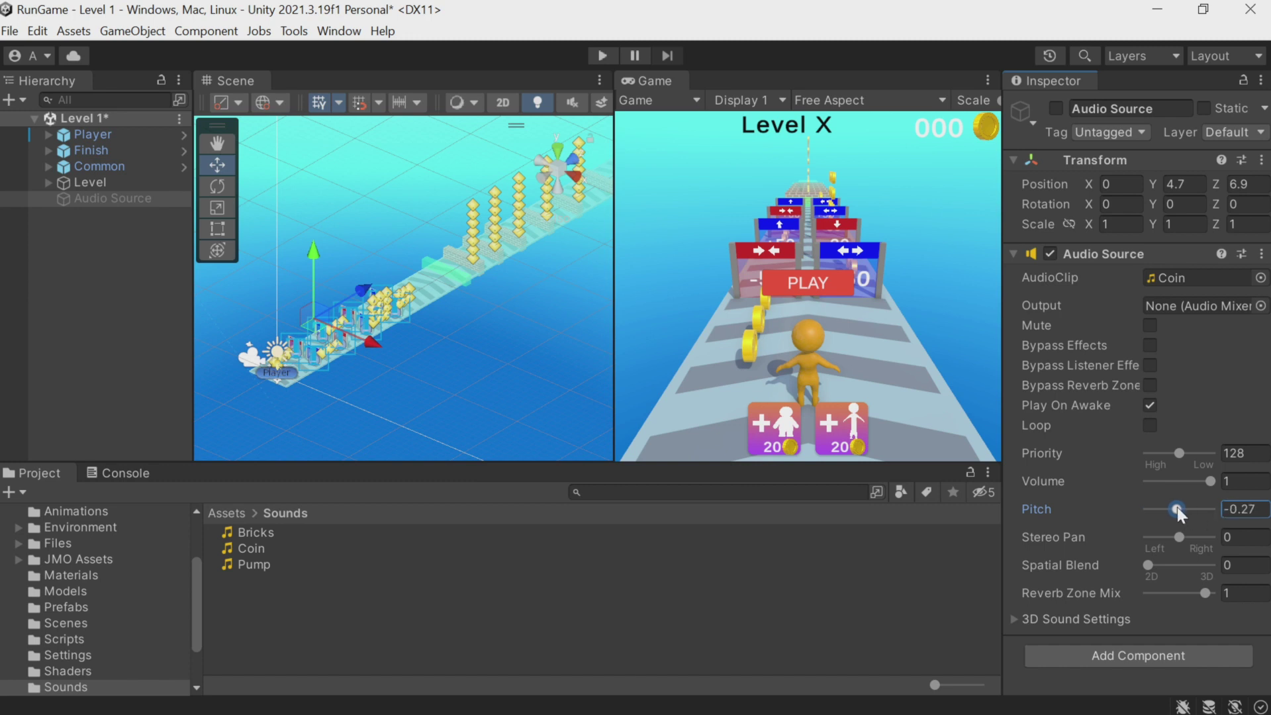
click(1244, 508)
text(1)
key(Return)
drag(1007, 358, 969, 351)
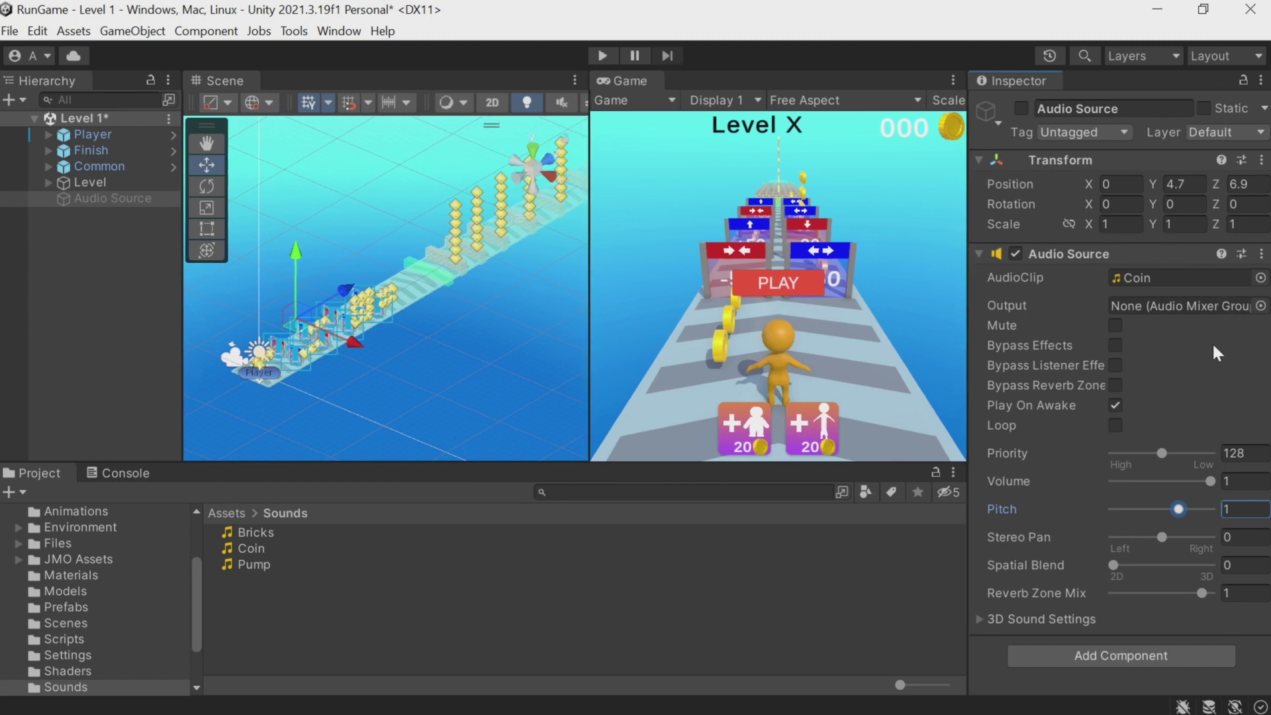
Step: Delete the Audio Source from the level and open the CFXR4 Bouncing Glows Bubble prefab
click(109, 198)
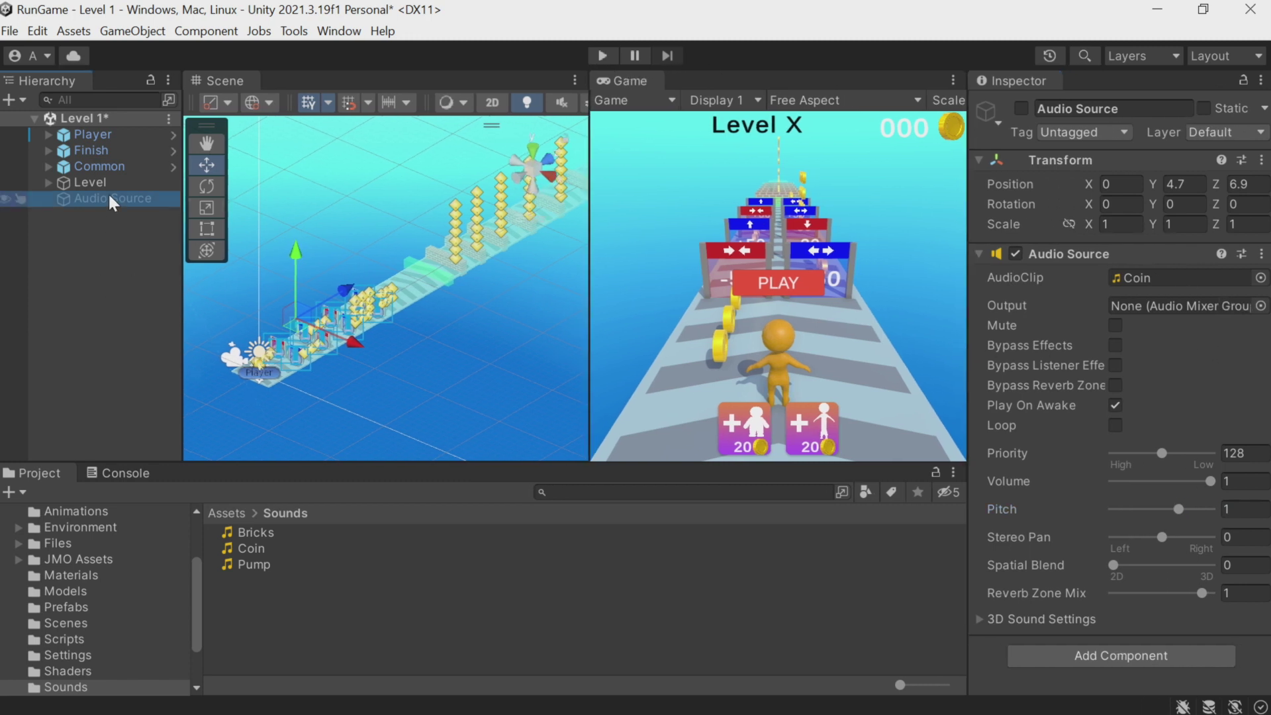
key(Delete)
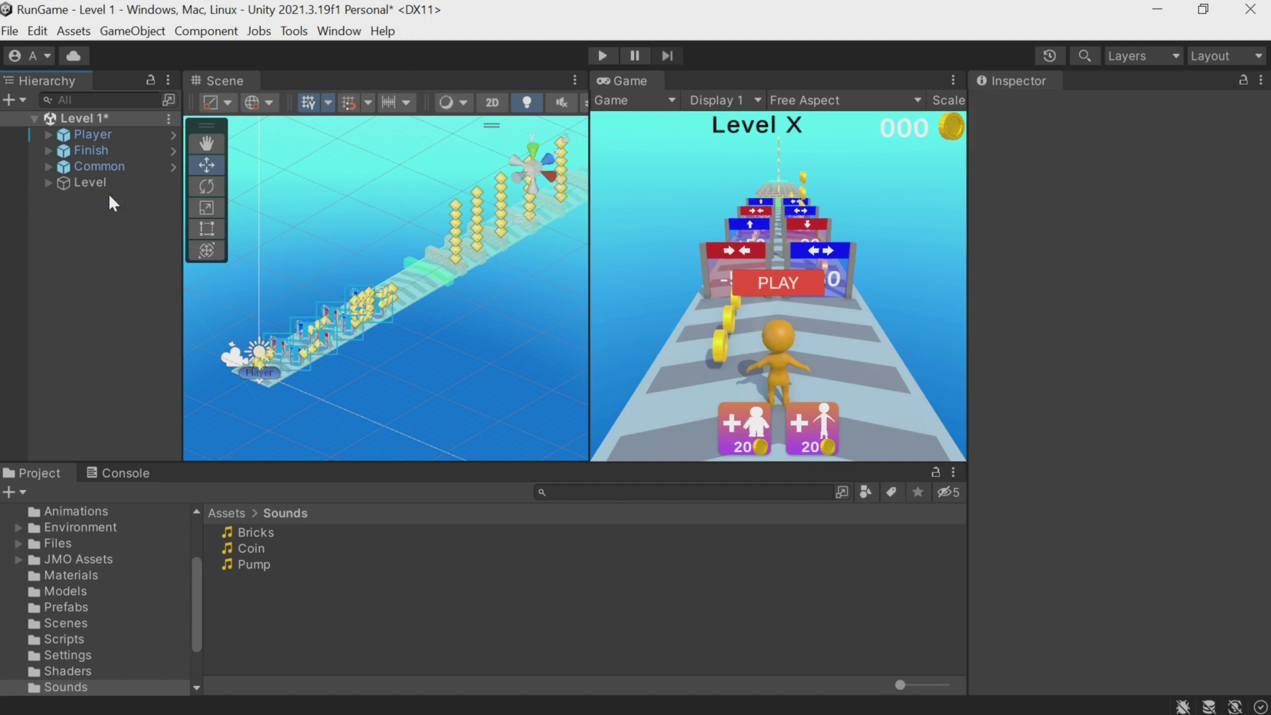
click(67, 607)
double_click(336, 549)
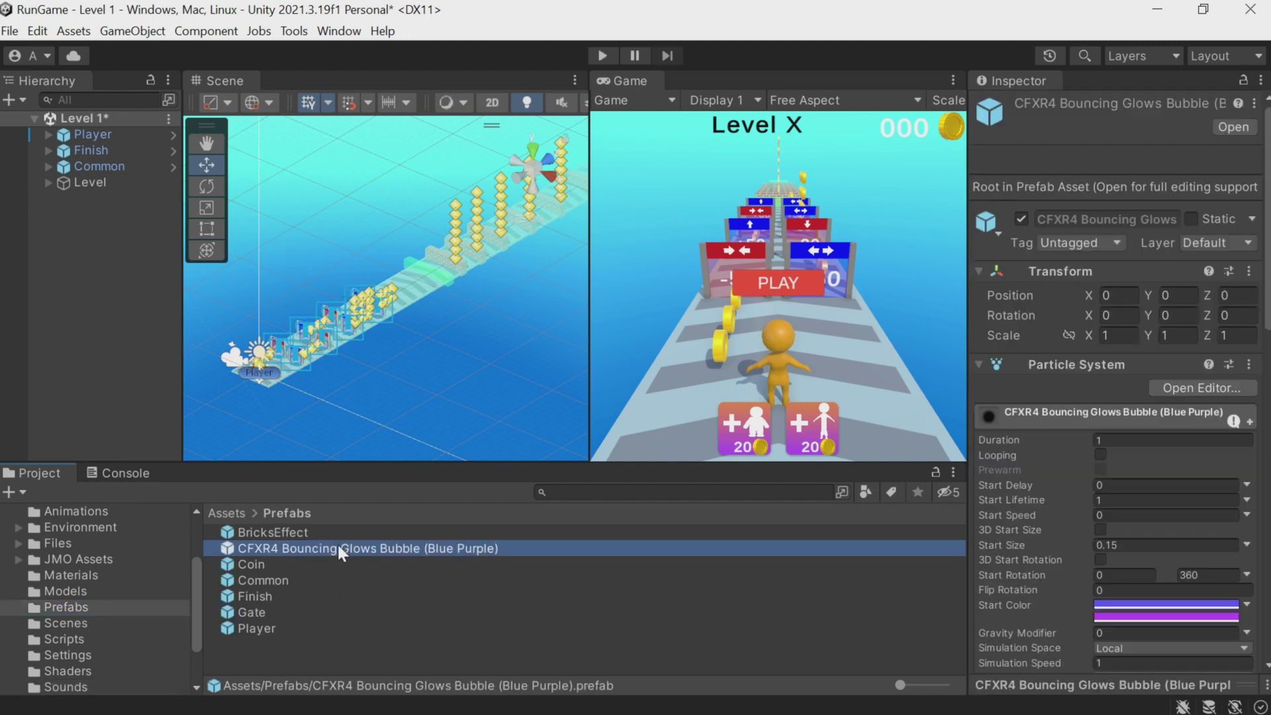
Step: Add an empty child named Sound with an Audio Source playing the Coin clip
right_click(122, 138)
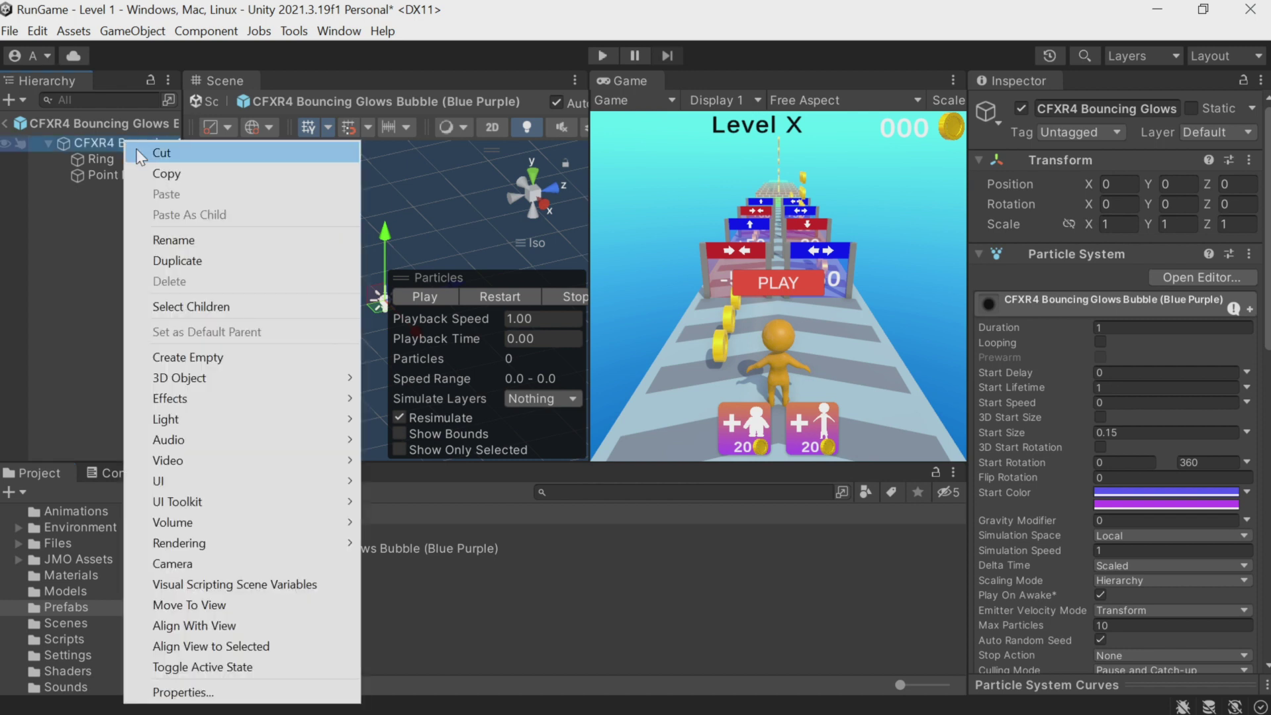
mouse_move(195, 438)
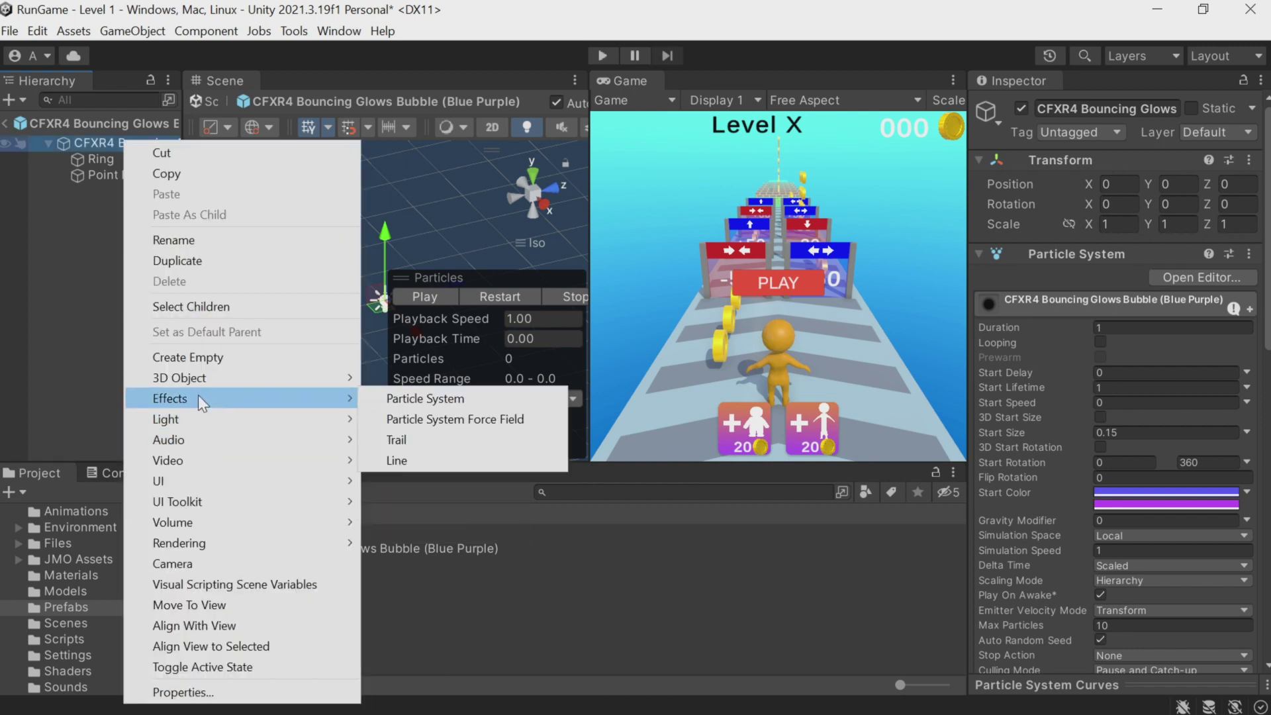
click(185, 357)
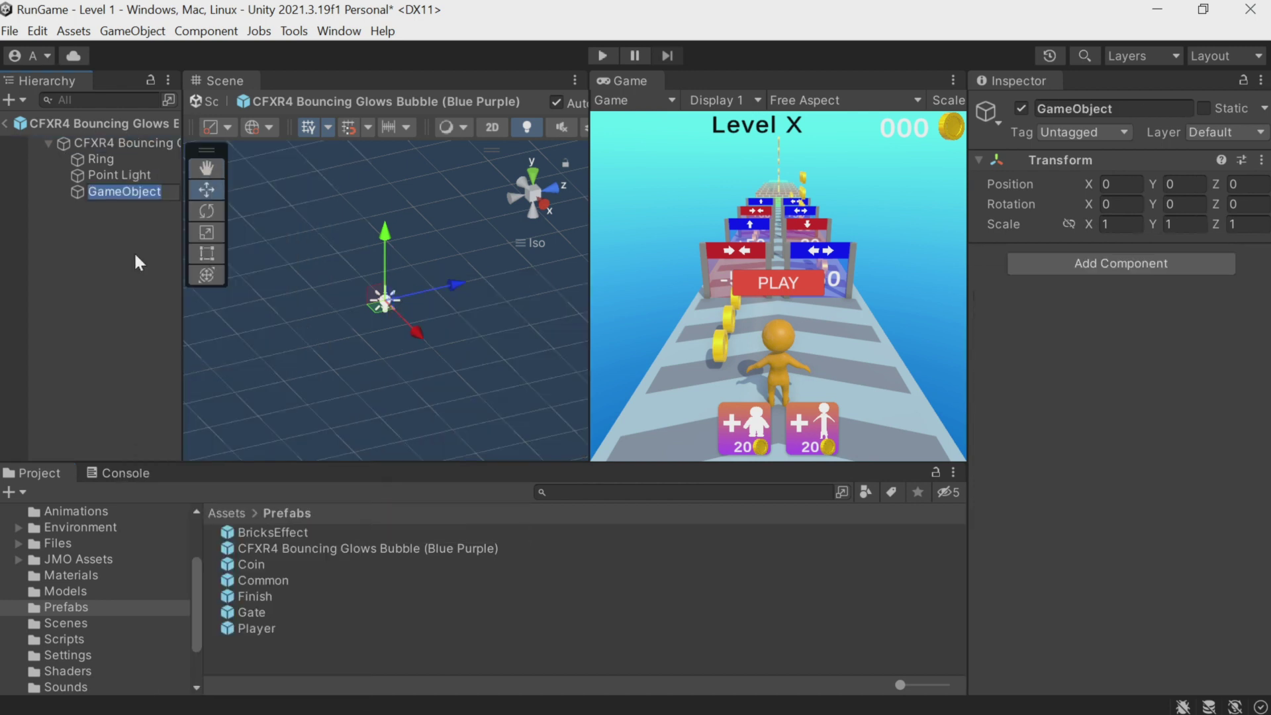
text(Sound)
key(Return)
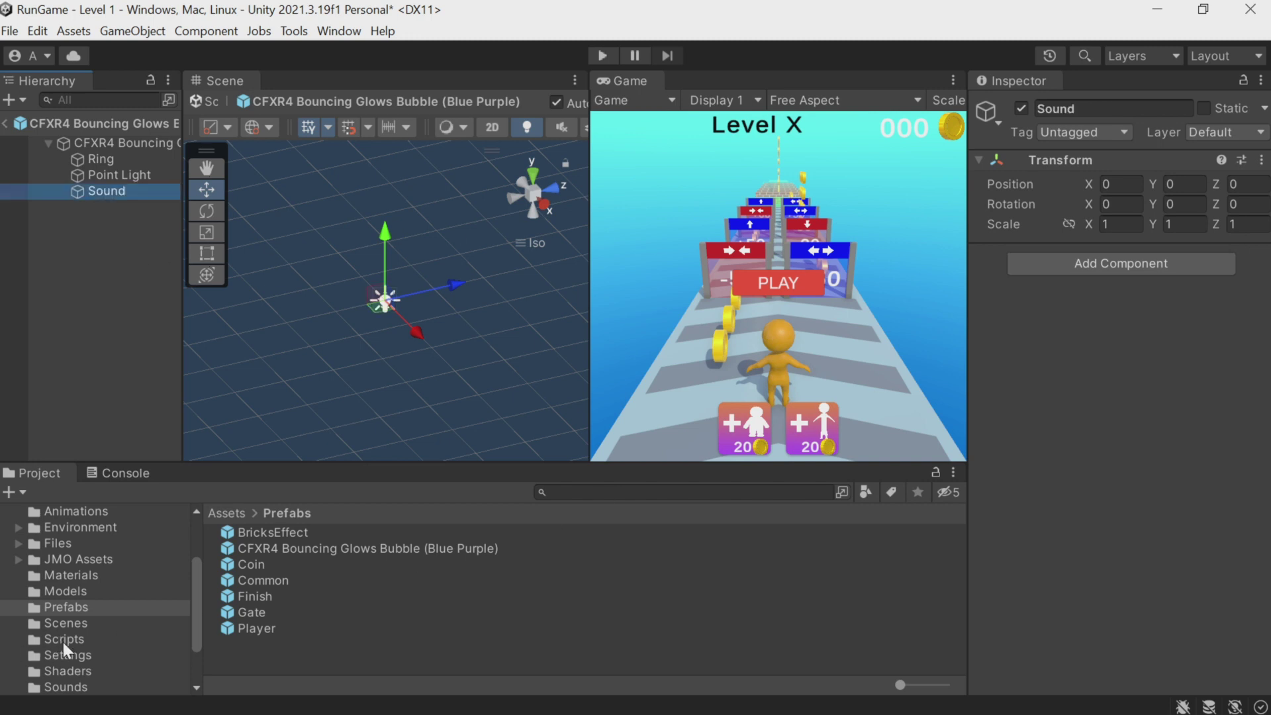
click(66, 687)
drag(251, 544, 1099, 363)
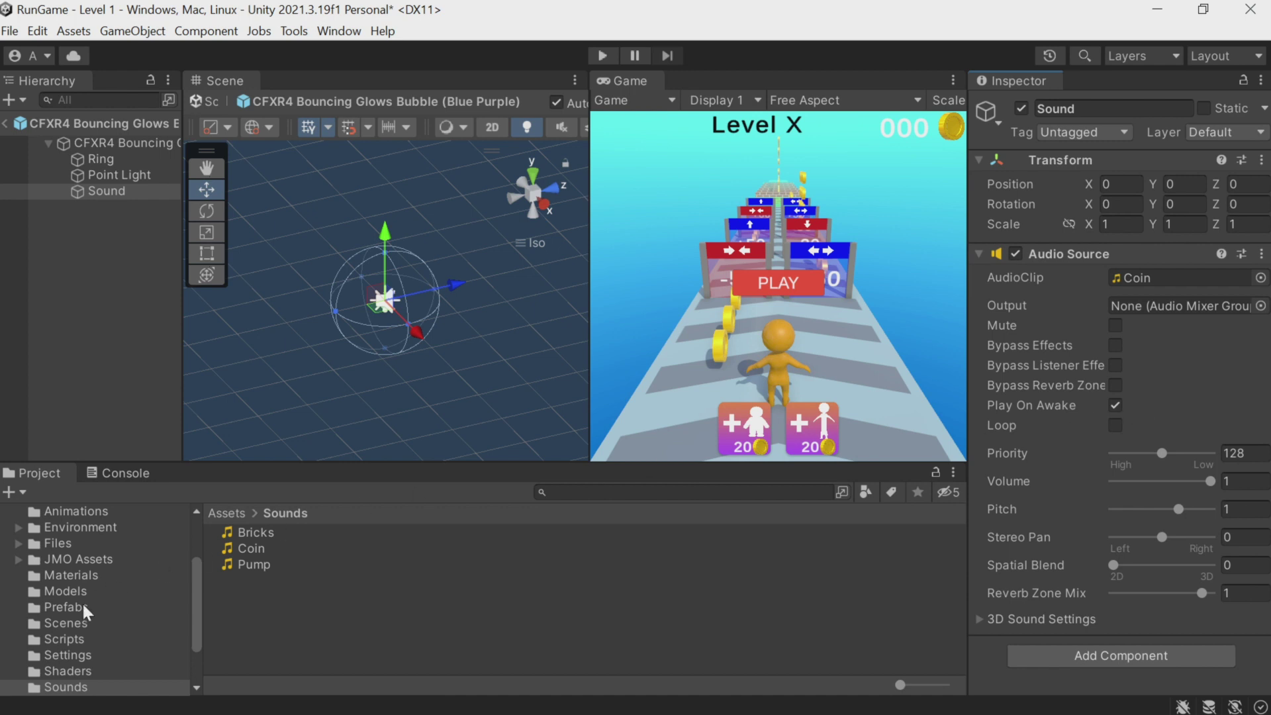
click(67, 607)
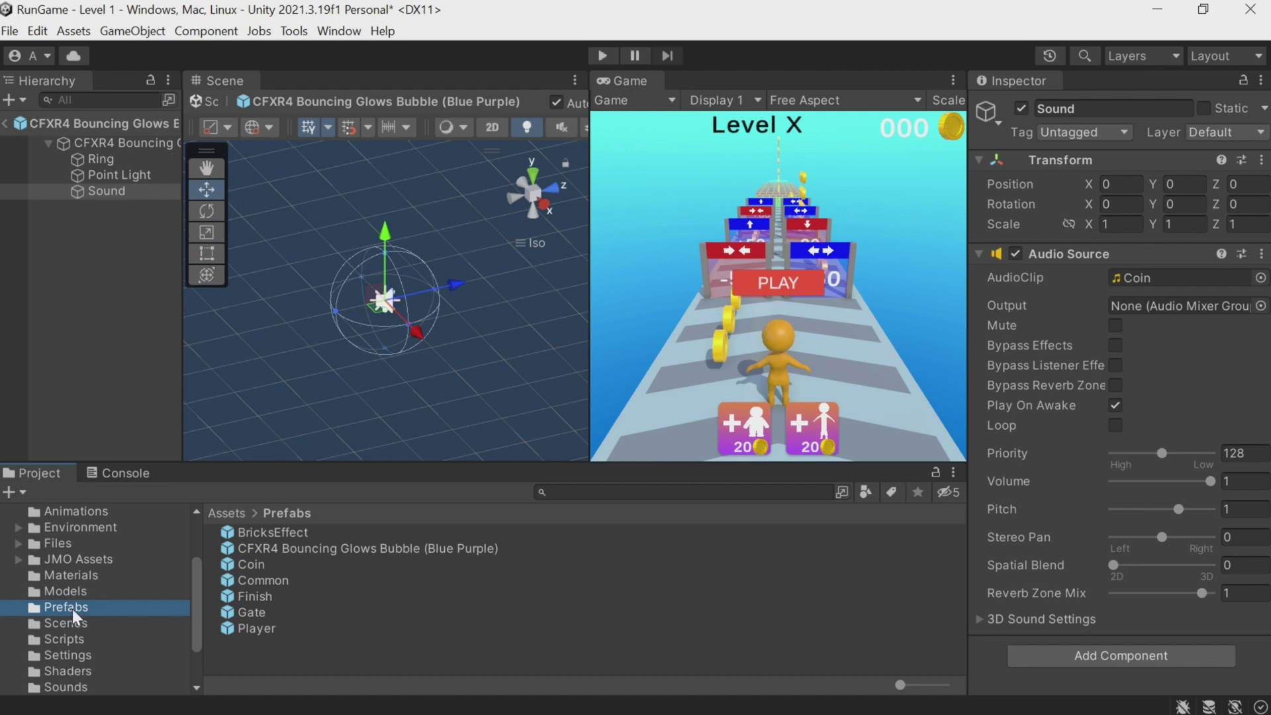
Step: Give BricksEffect a Sound child playing the Bricks clip, then preview the Pump clip
double_click(251, 530)
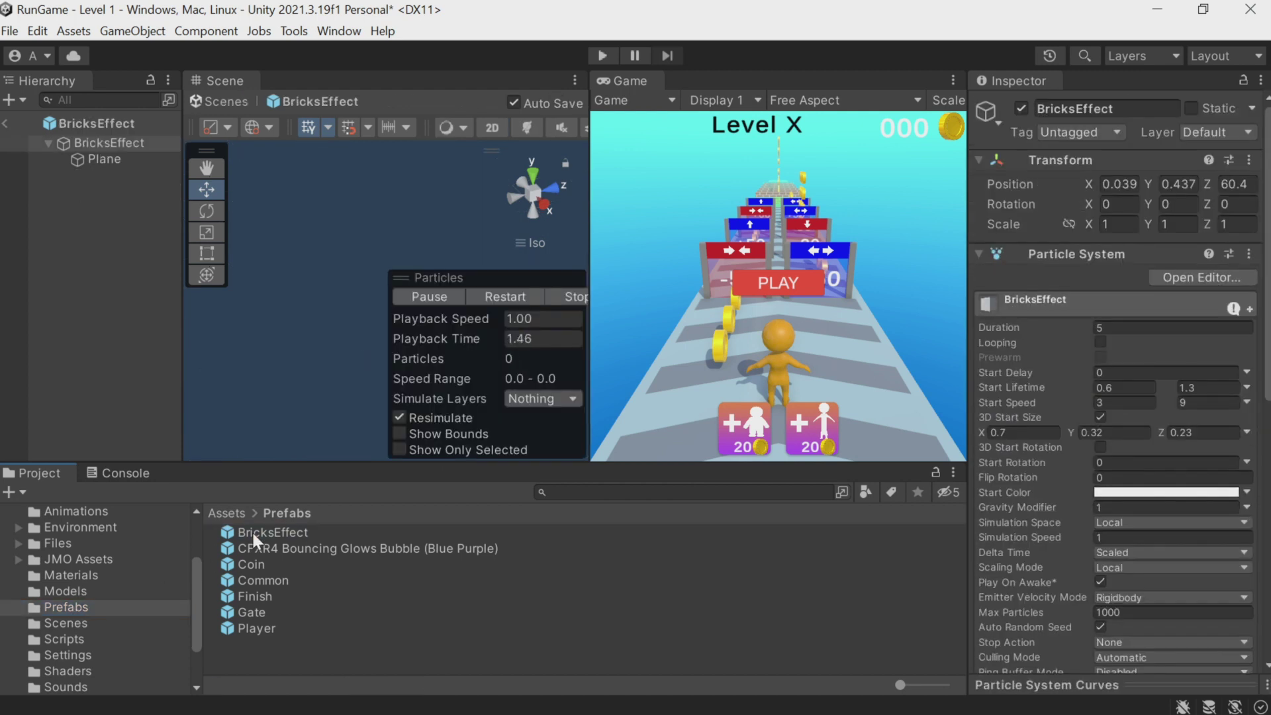
click(102, 121)
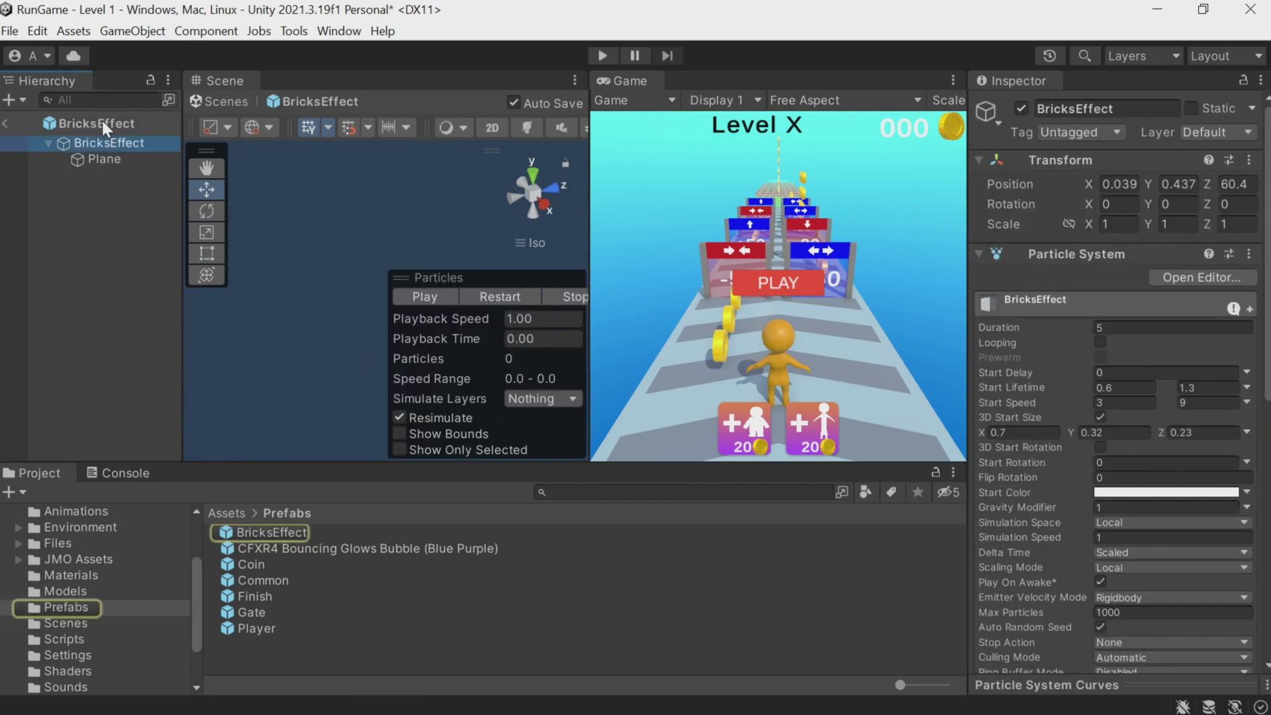
right_click(93, 212)
click(165, 429)
text(Sound)
key(Return)
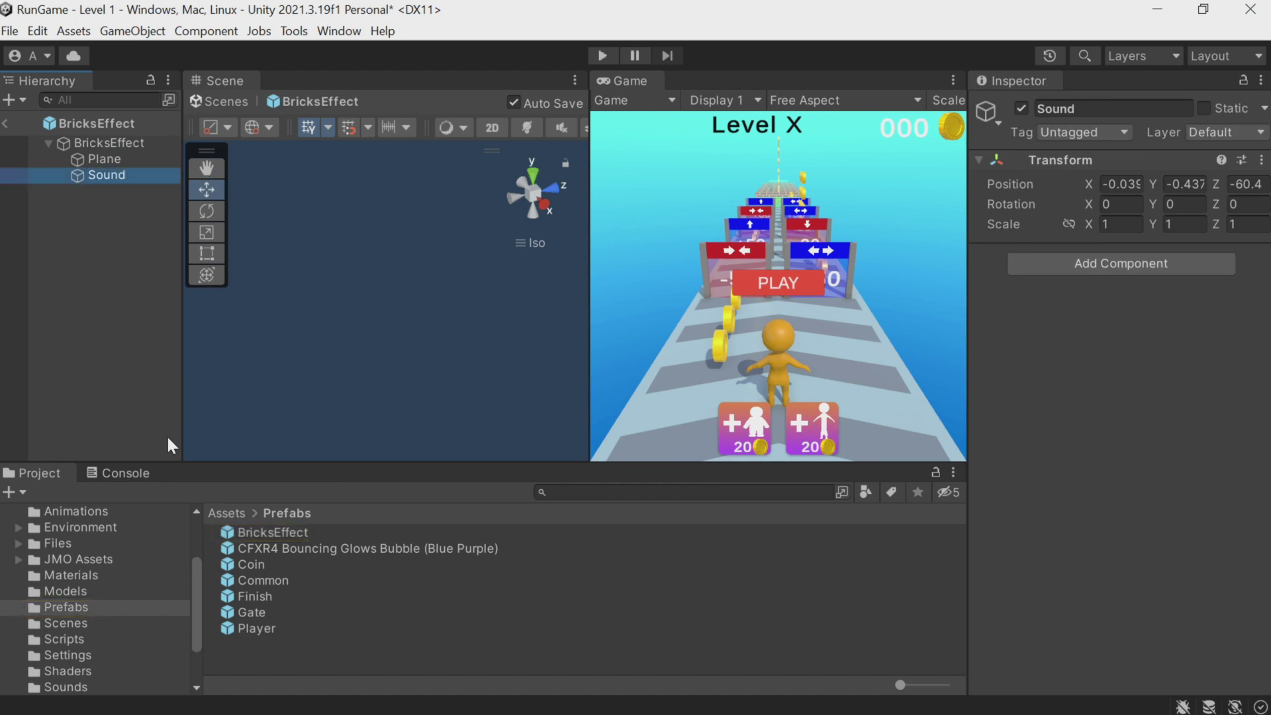
click(76, 687)
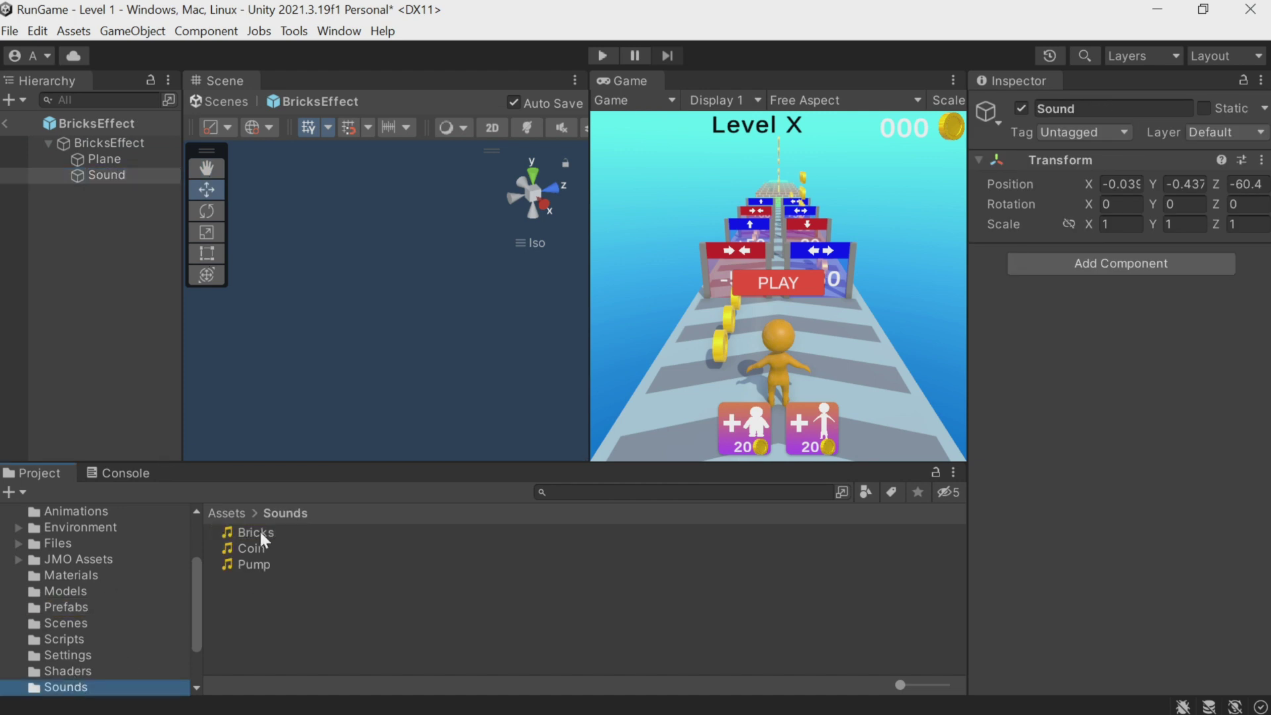
drag(260, 529, 1125, 318)
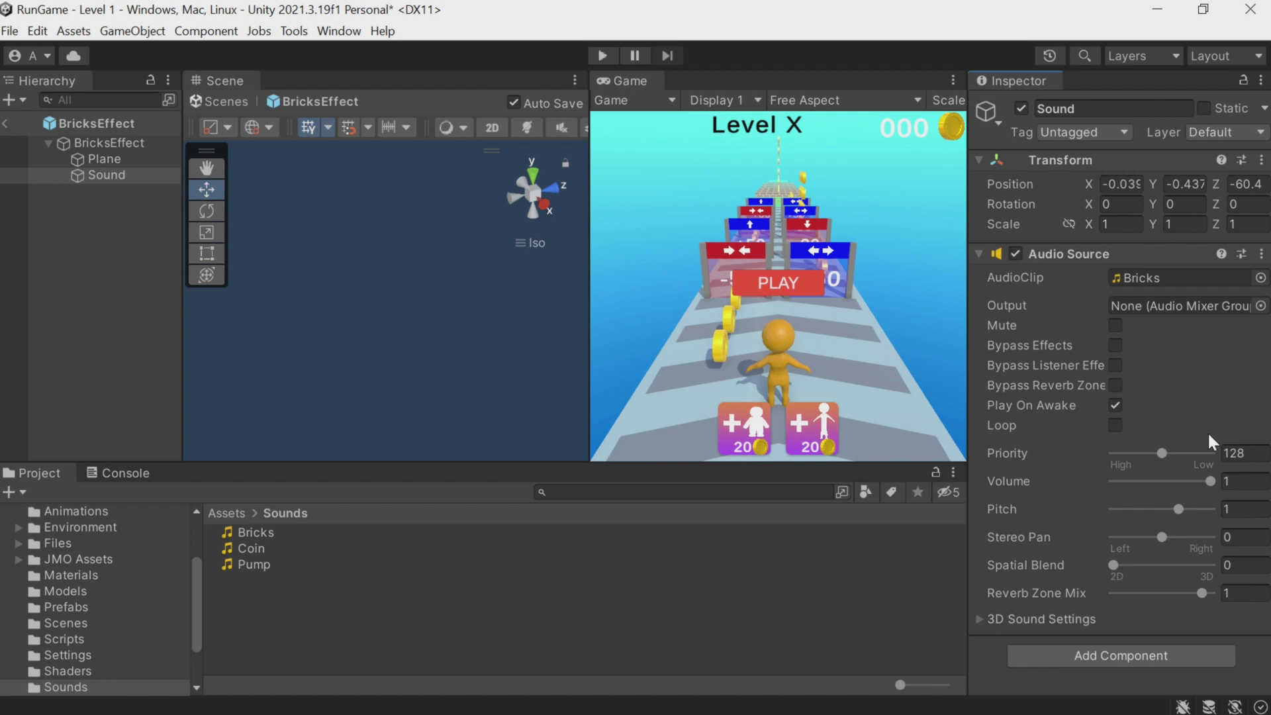
click(275, 563)
drag(1055, 675, 1072, 566)
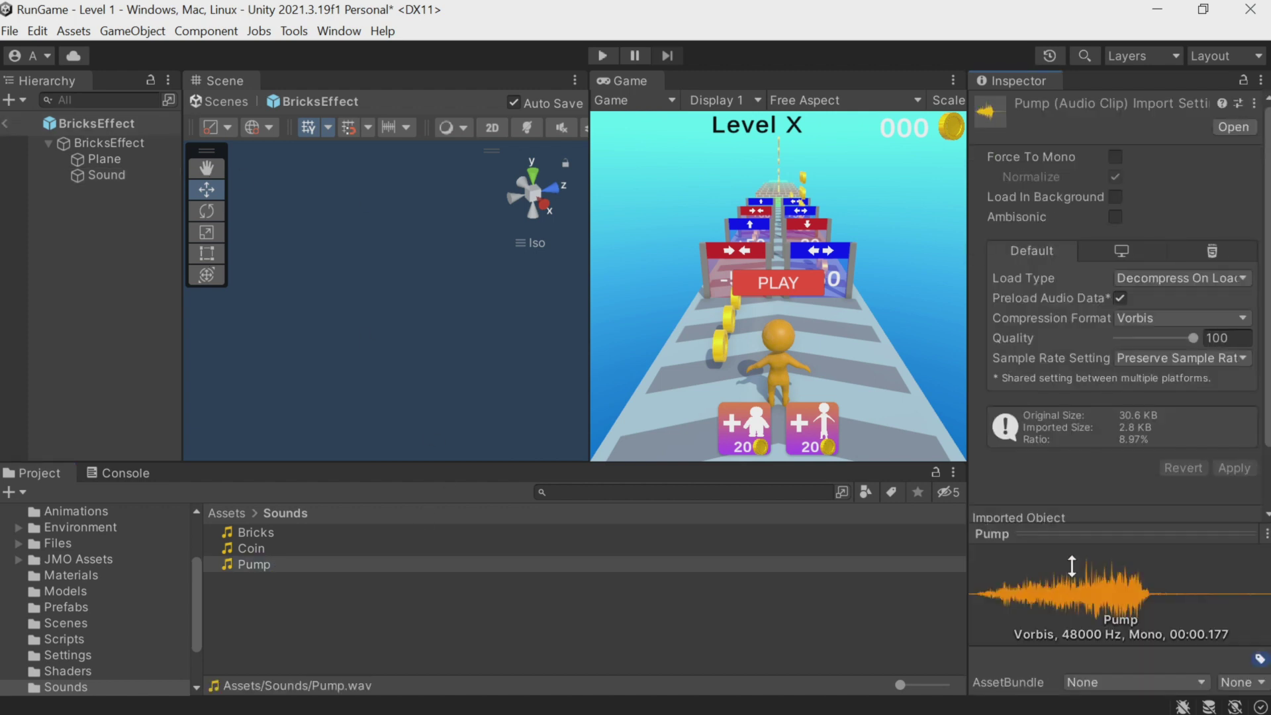
Step: Back in Level 1, add an empty child named PumpSound under the Player
click(3, 124)
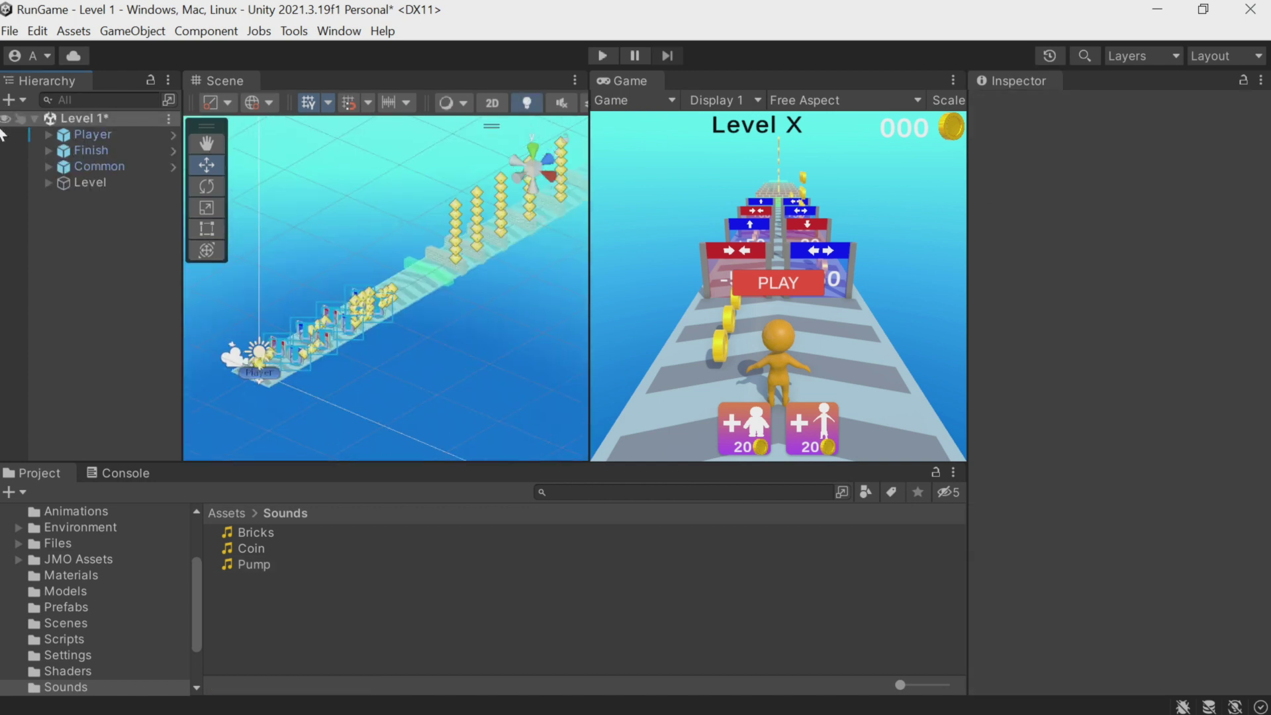
click(82, 134)
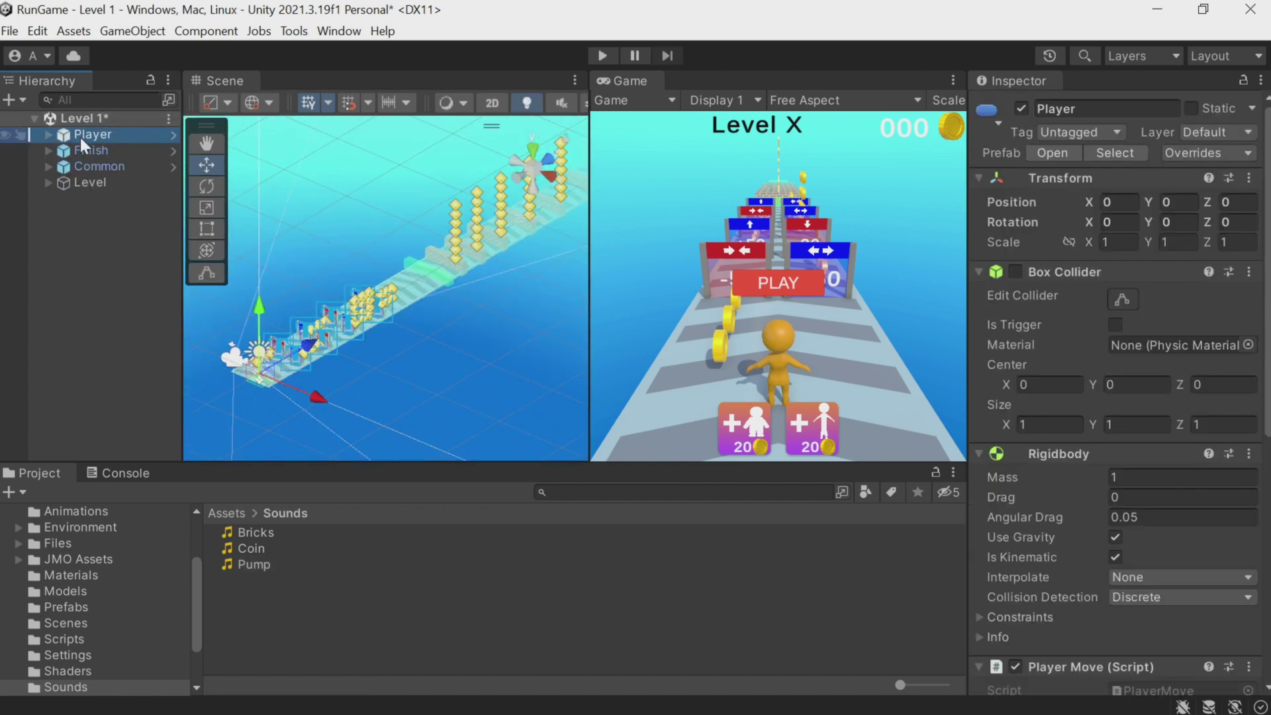
click(47, 135)
scroll(1071, 464, down, 6)
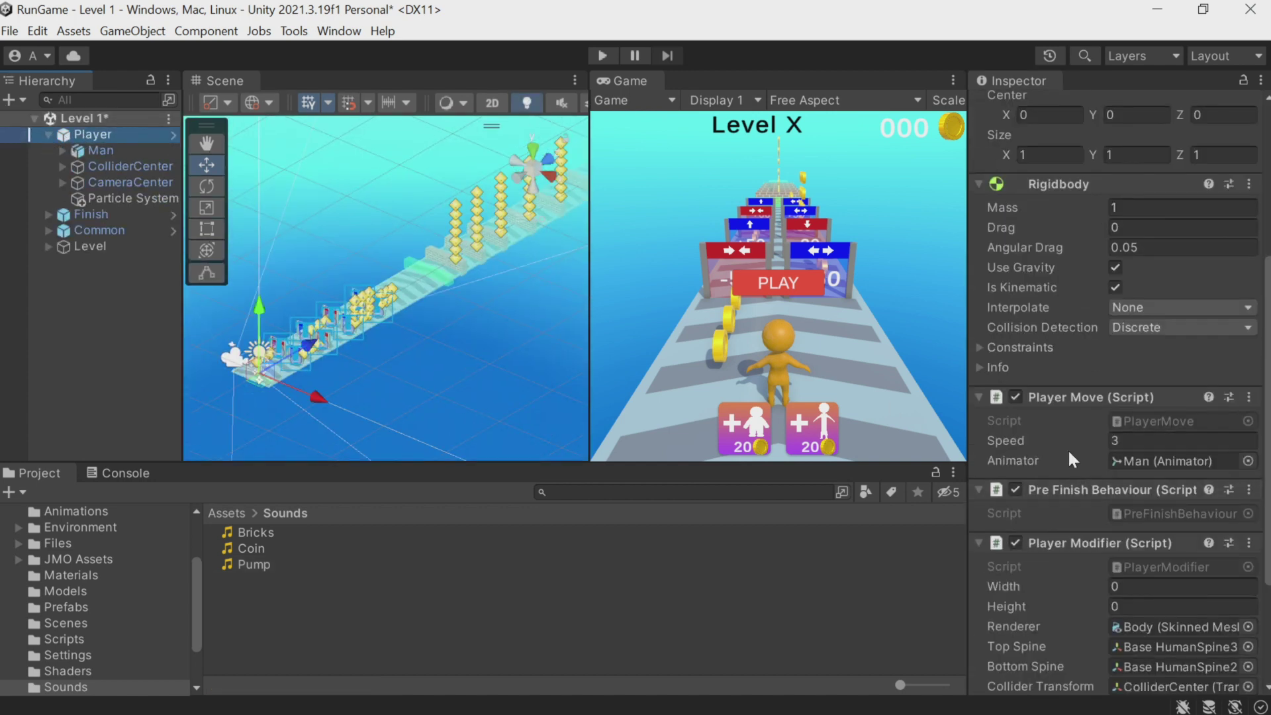
scroll(1110, 609, down, 5)
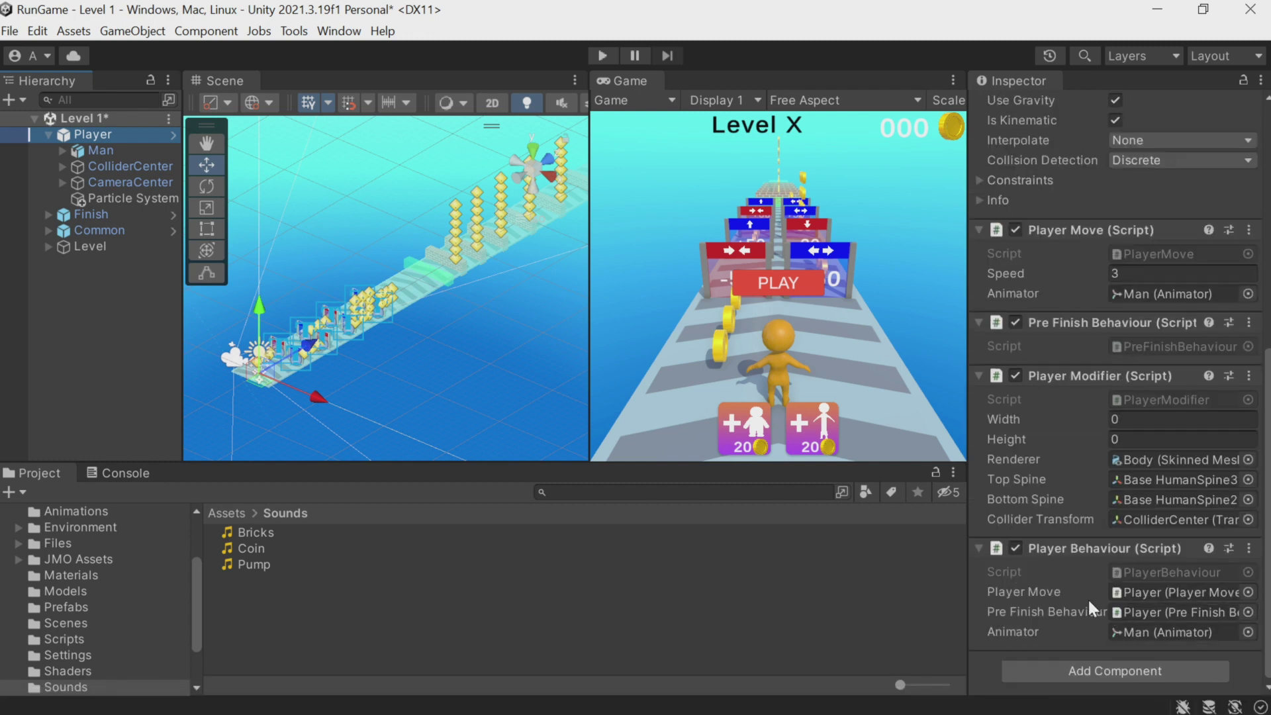
scroll(1113, 414, up, 7)
scroll(1112, 414, up, 4)
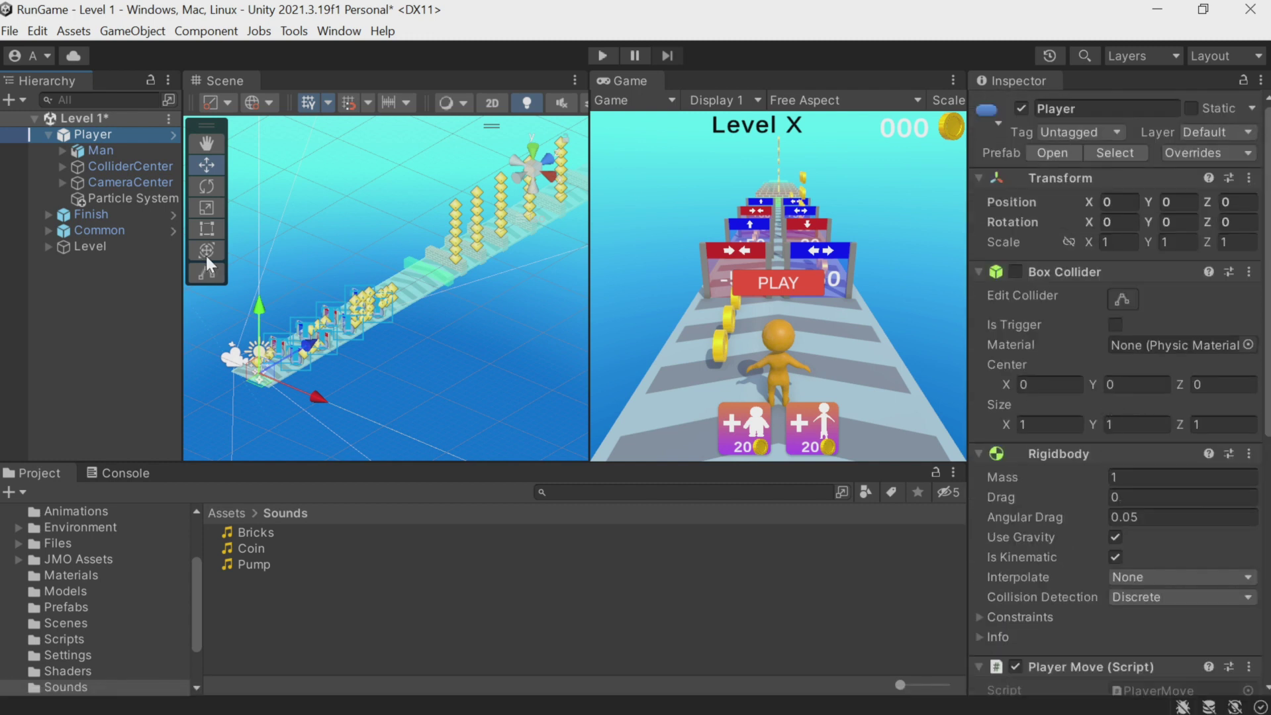
right_click(117, 135)
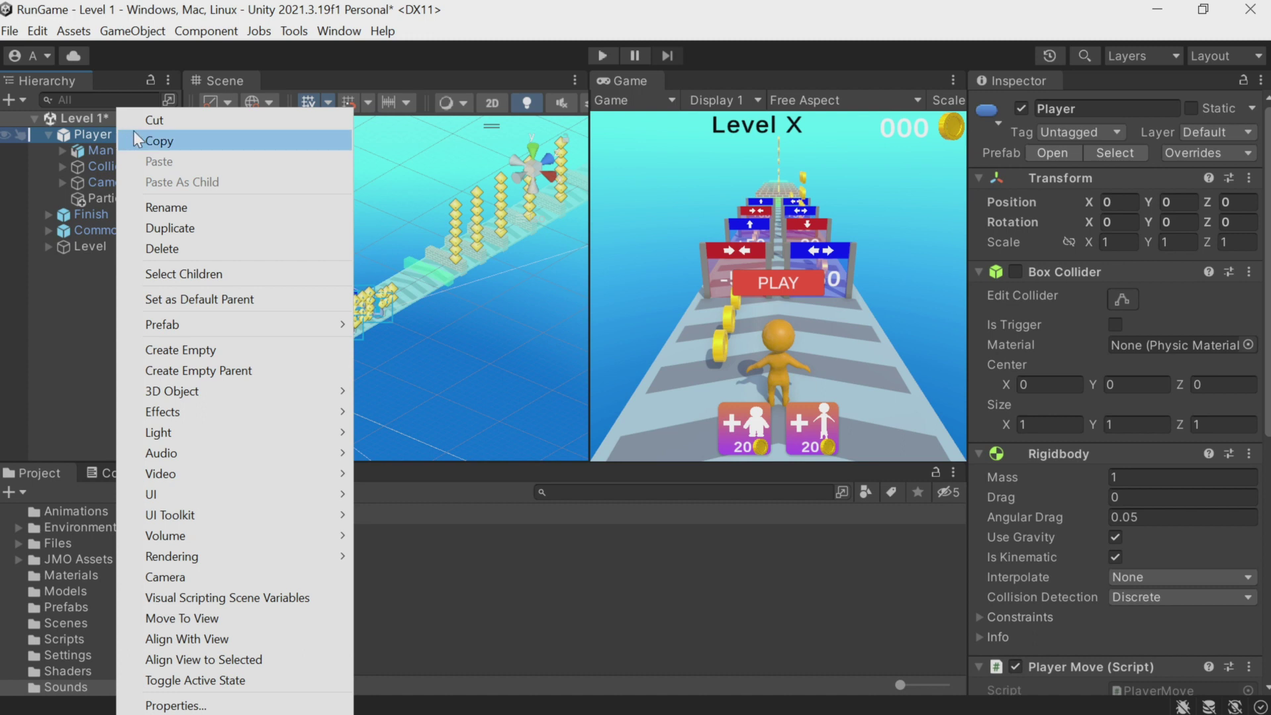
click(200, 348)
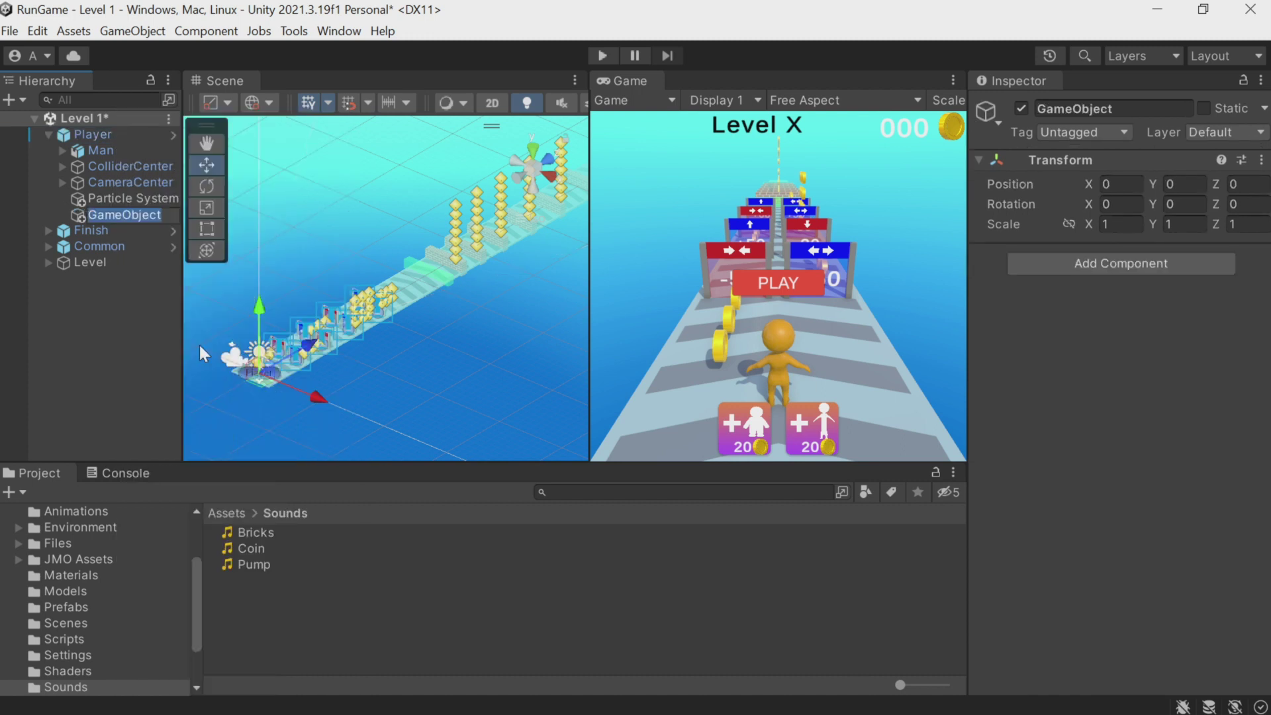
text(Pump)
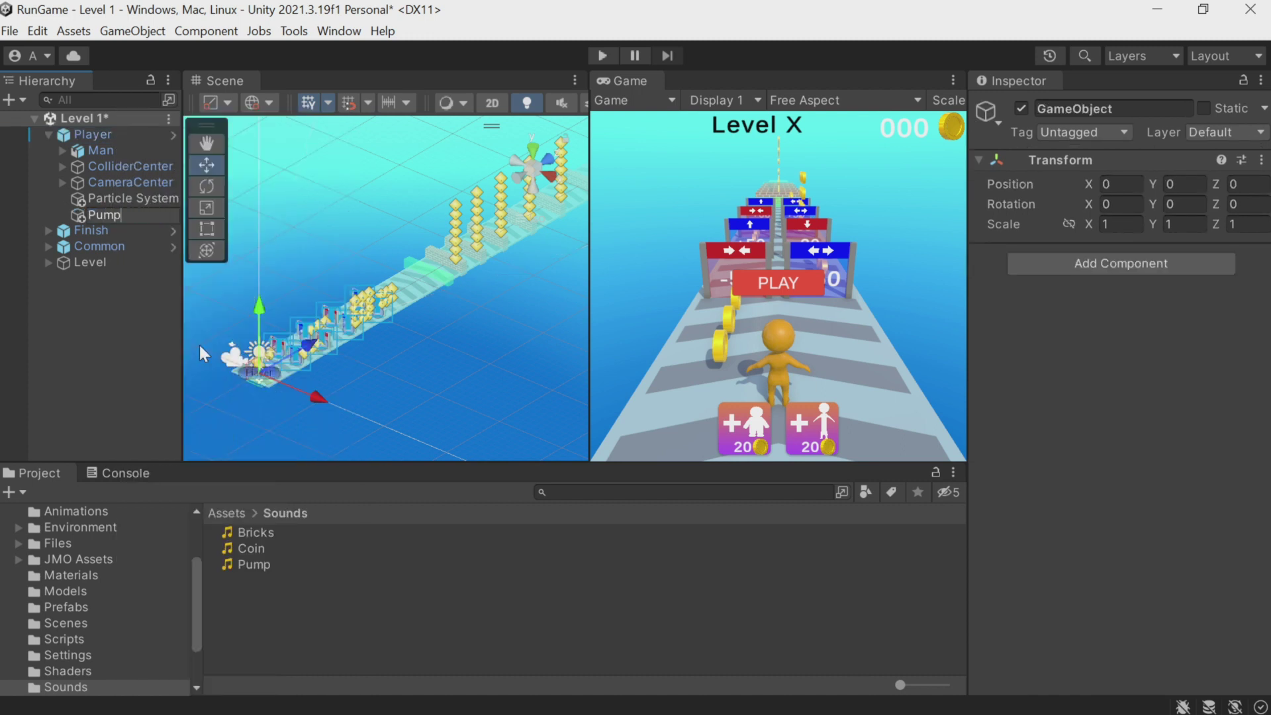
text(Sound)
key(Return)
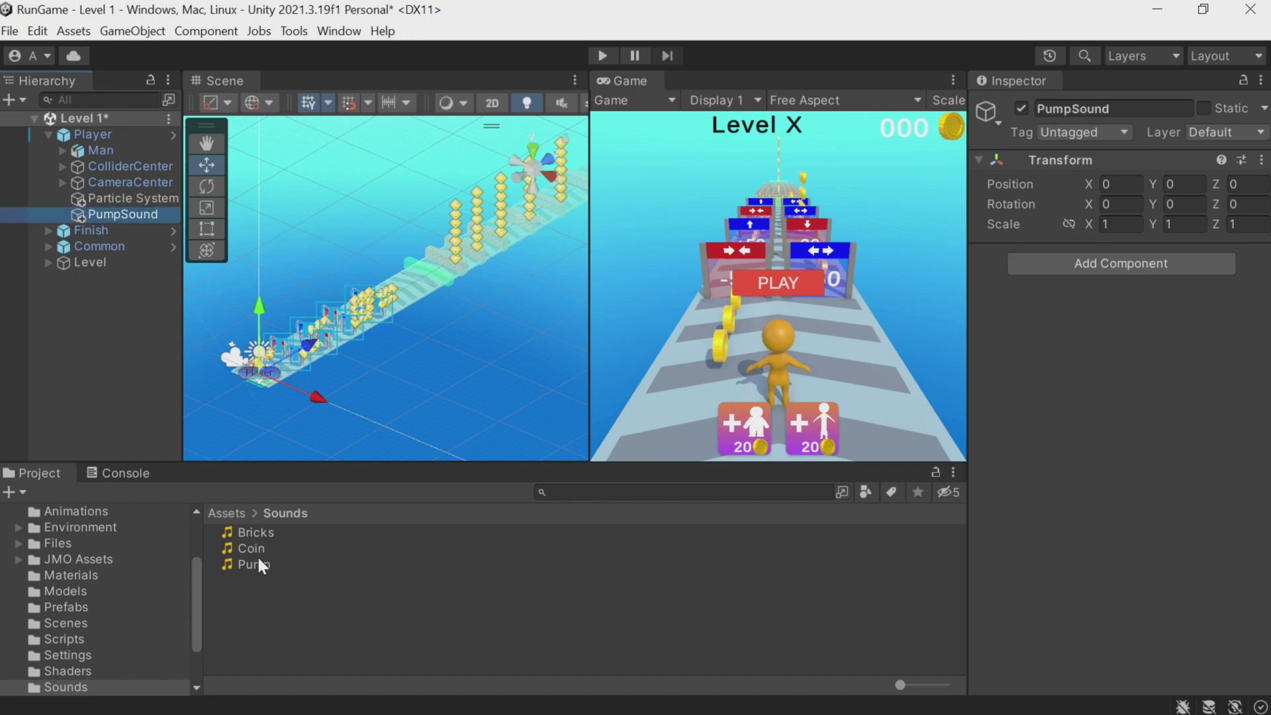
Step: Give PumpSound an Audio Source playing the Pump clip, then reselect the Player
drag(258, 560, 1075, 383)
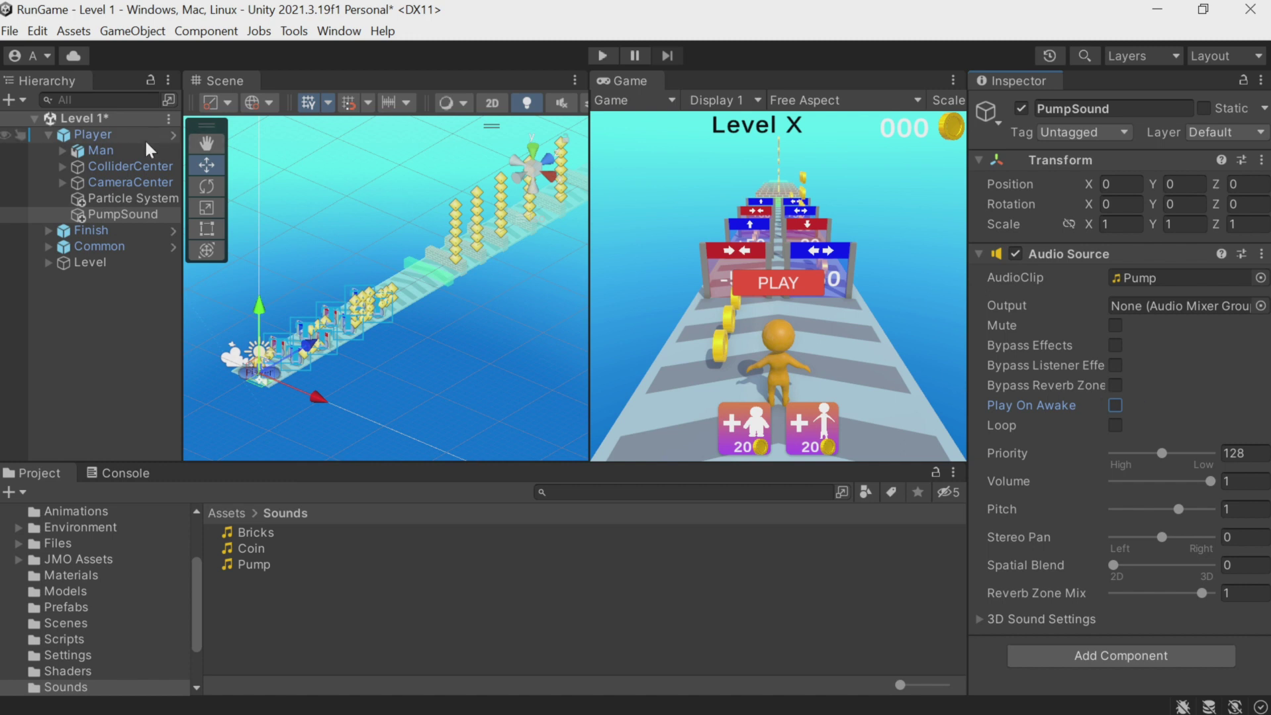
click(122, 139)
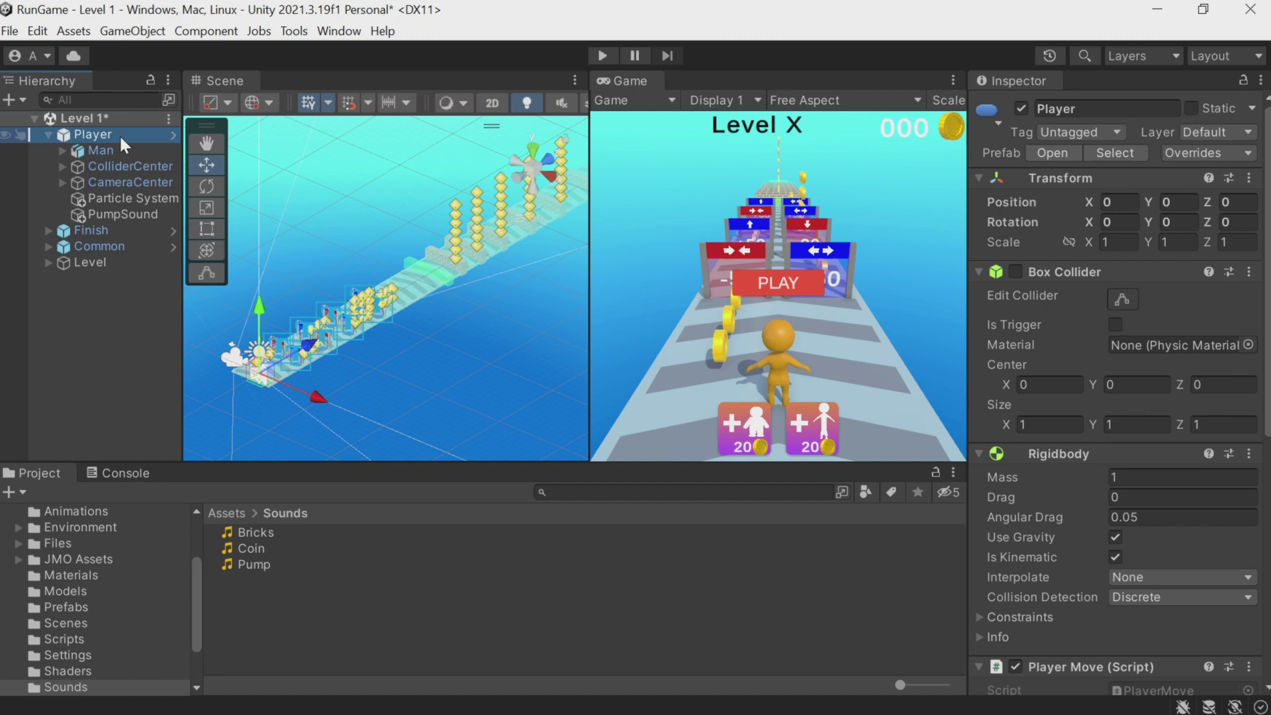
scroll(1137, 440, down, 5)
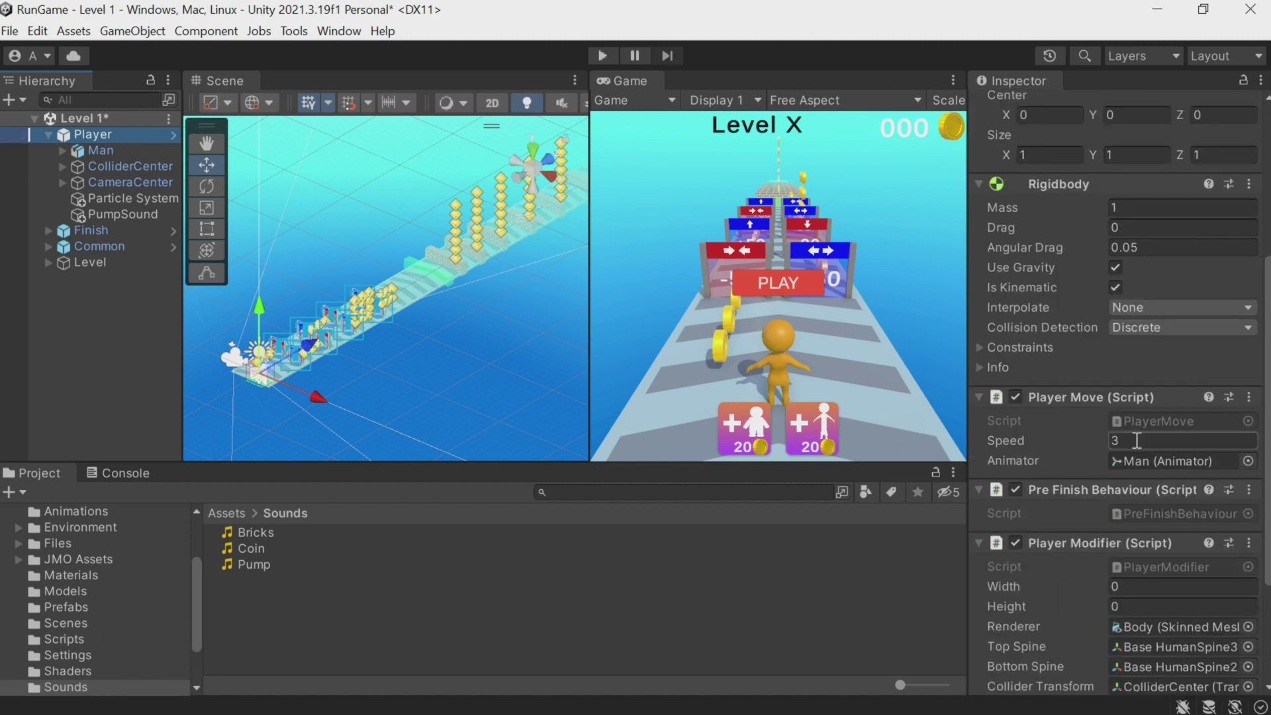
scroll(1146, 463, down, 2)
Step: Open PlayerModifier.cs and declare [SerializeField] AudioSource _increaseSound; below _colliderTransform
double_click(1151, 456)
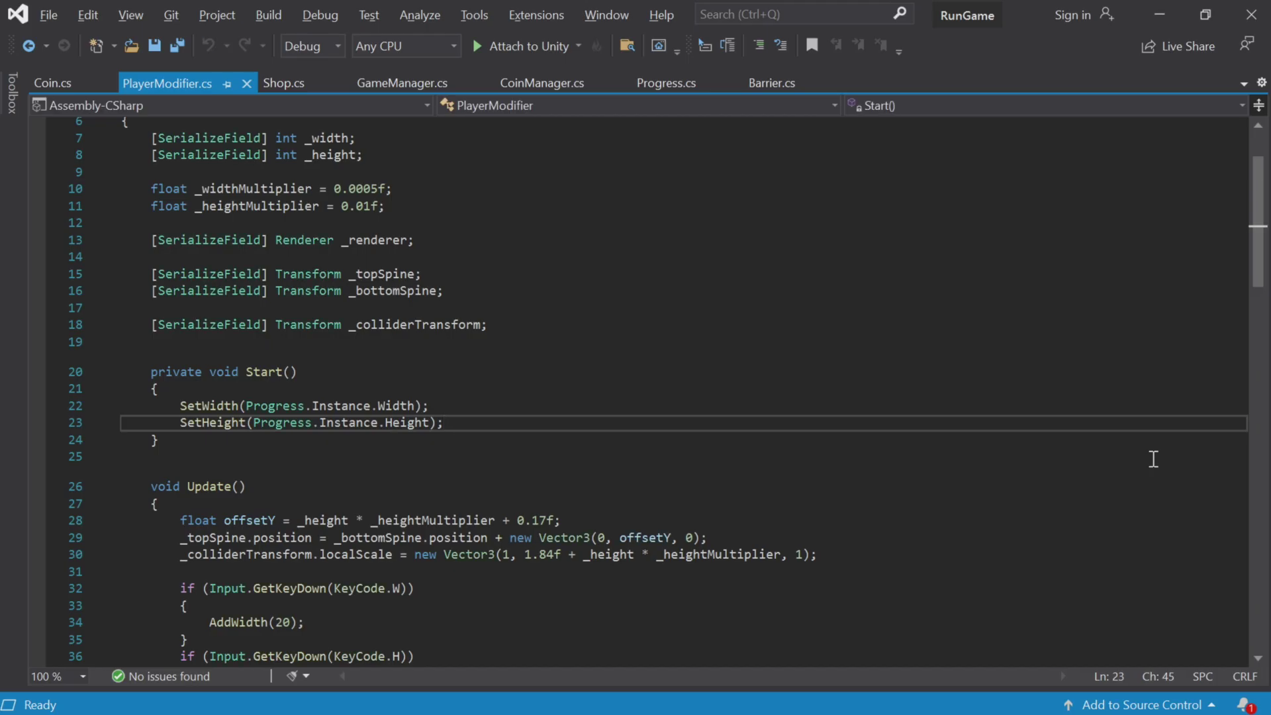
scroll(582, 354, down, 9)
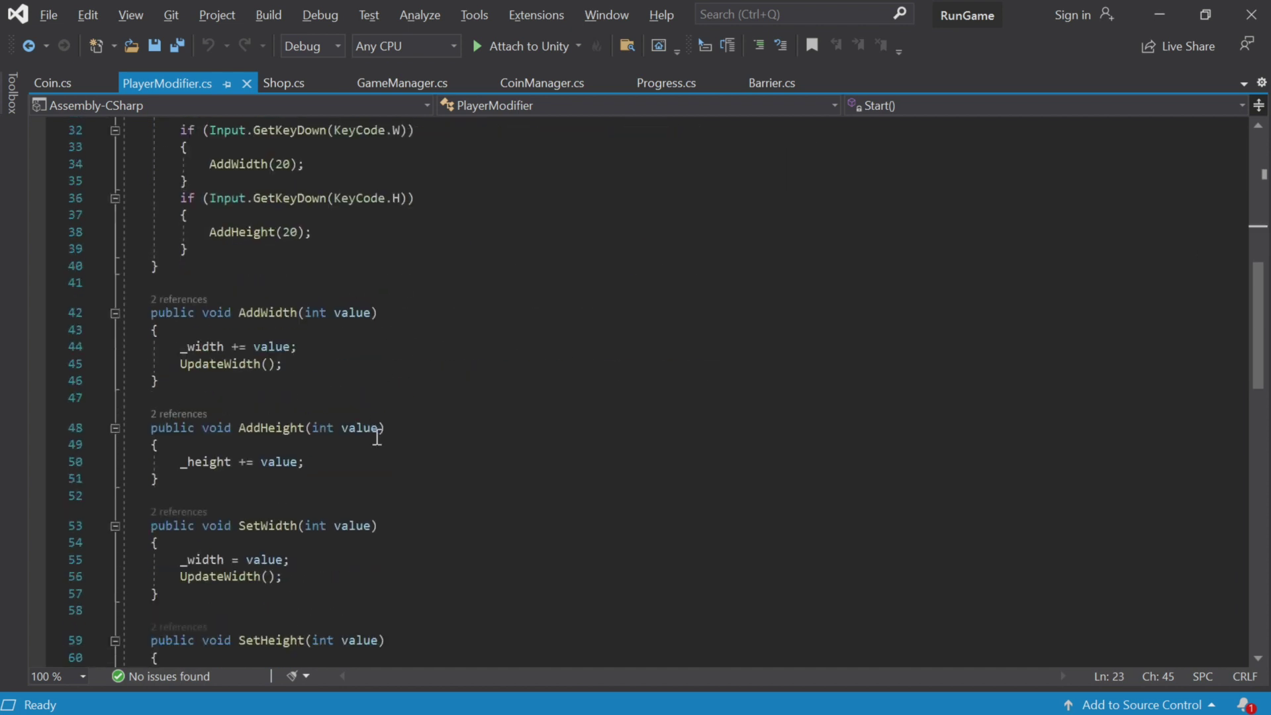
scroll(384, 459, up, 9)
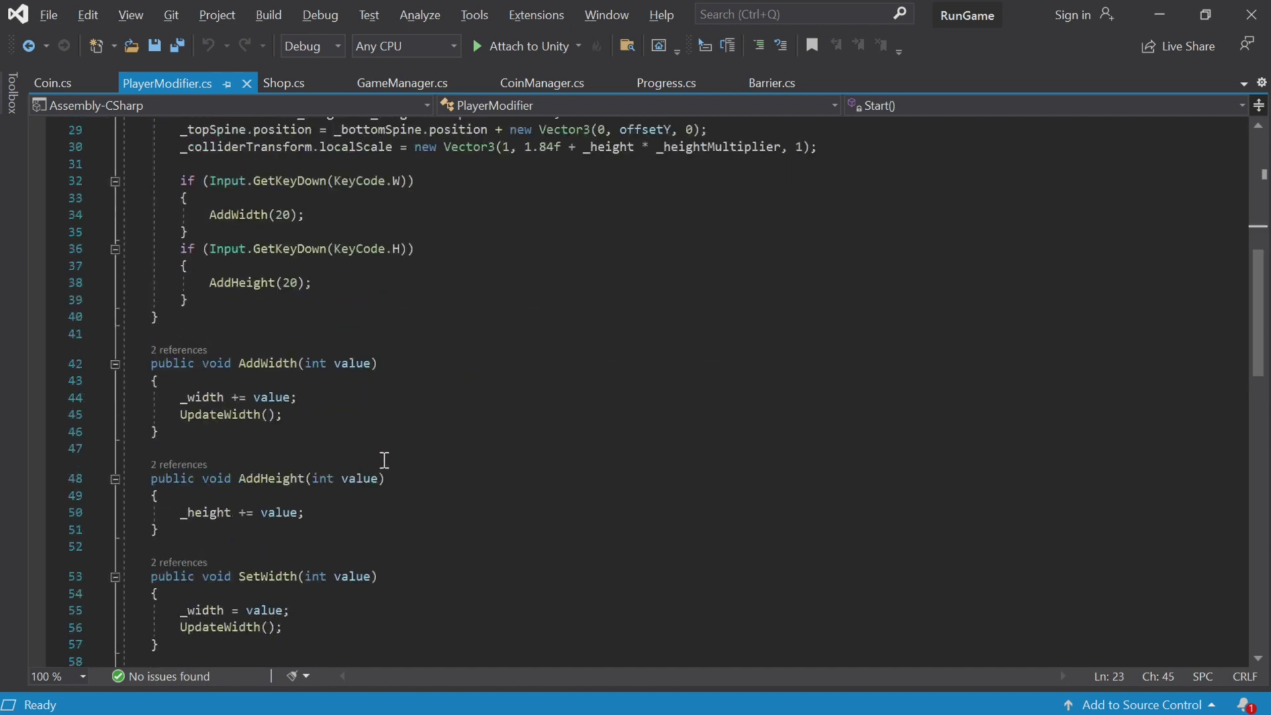
click(501, 374)
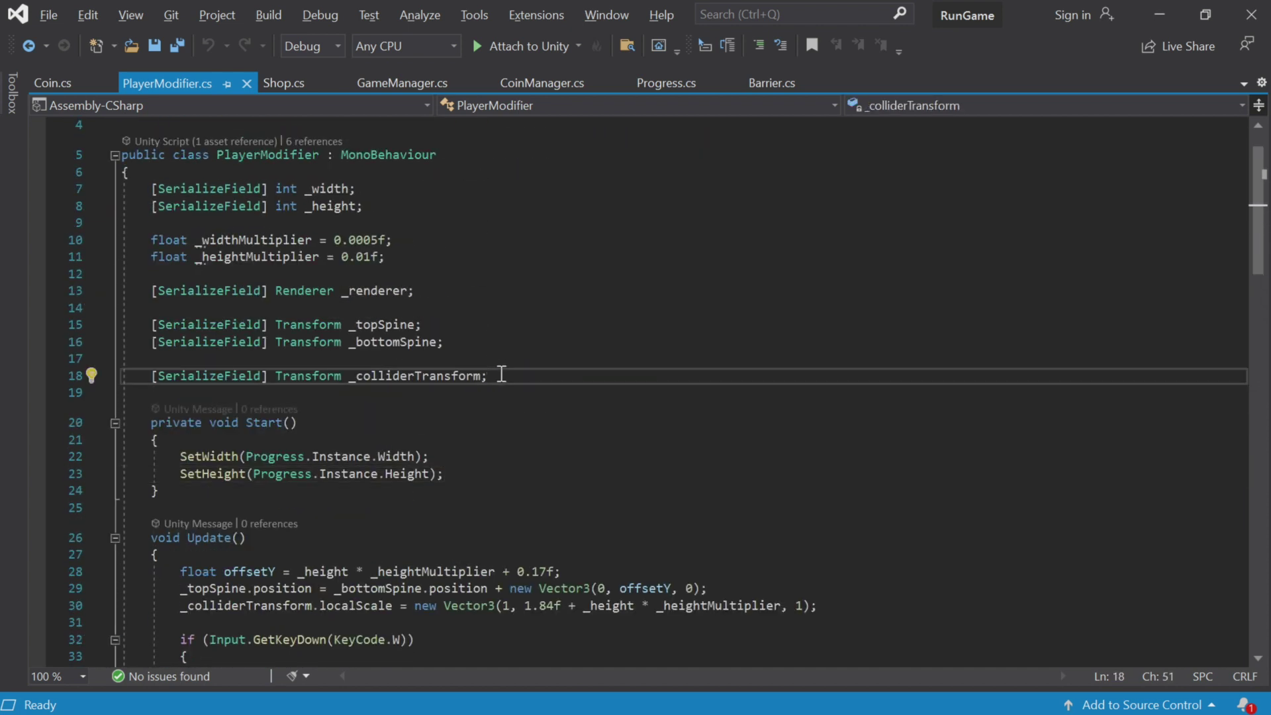
key(Return)
key(Return)
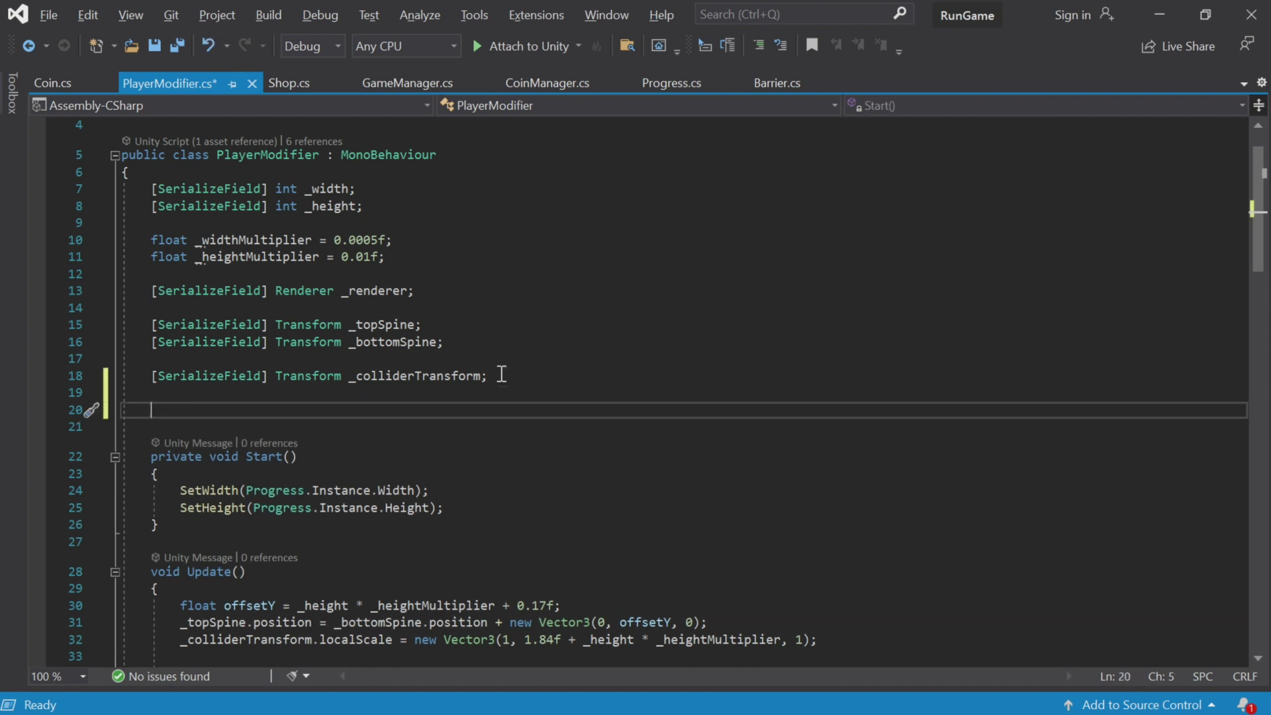
text([SerializeField])
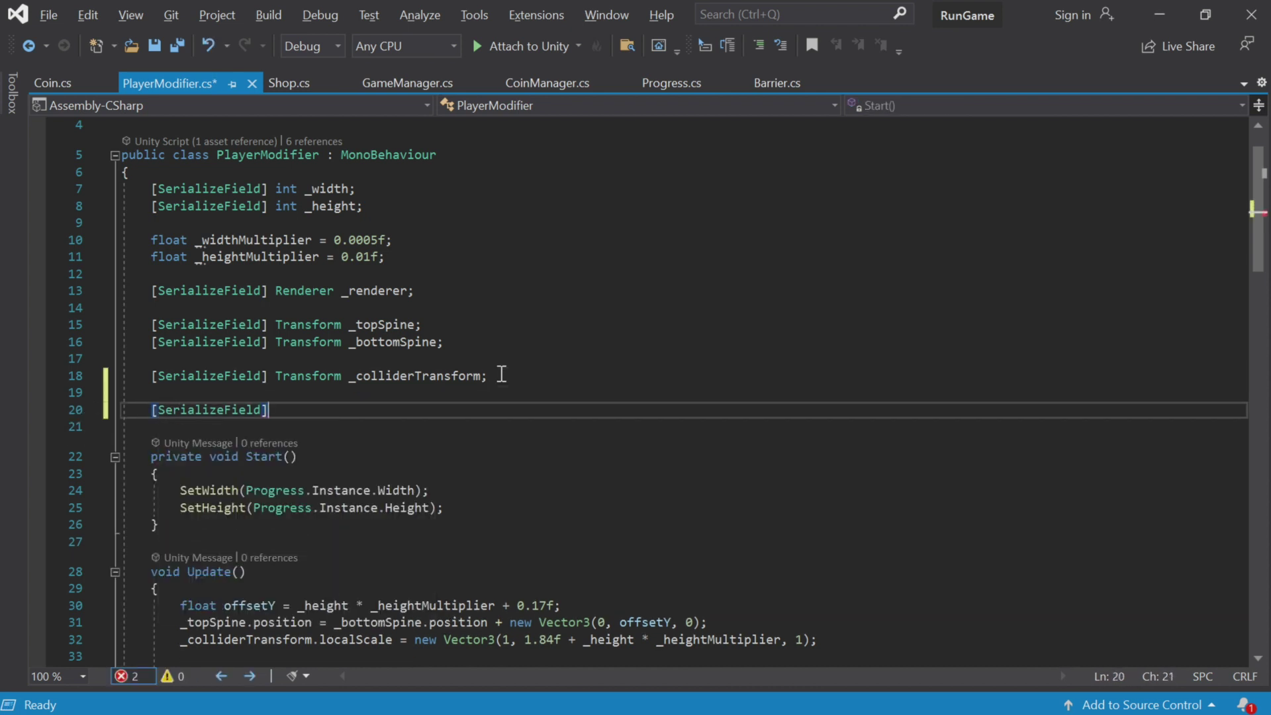
text( Audio)
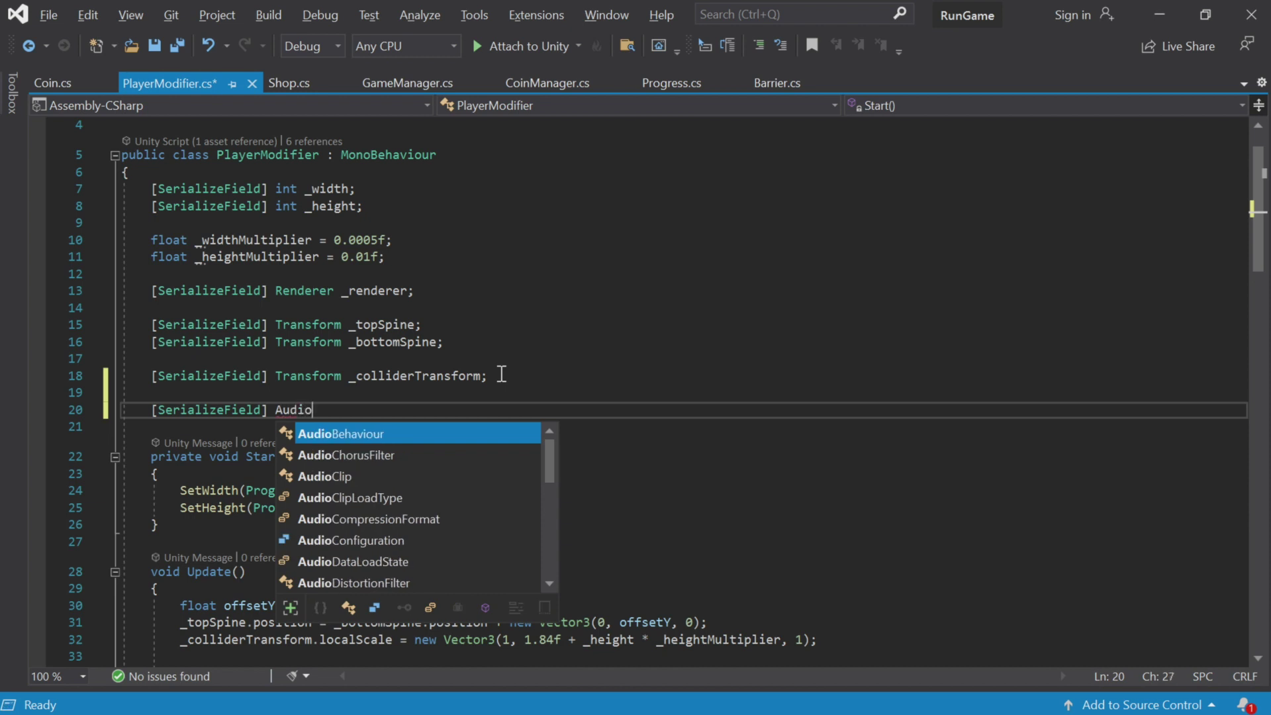
text(Source)
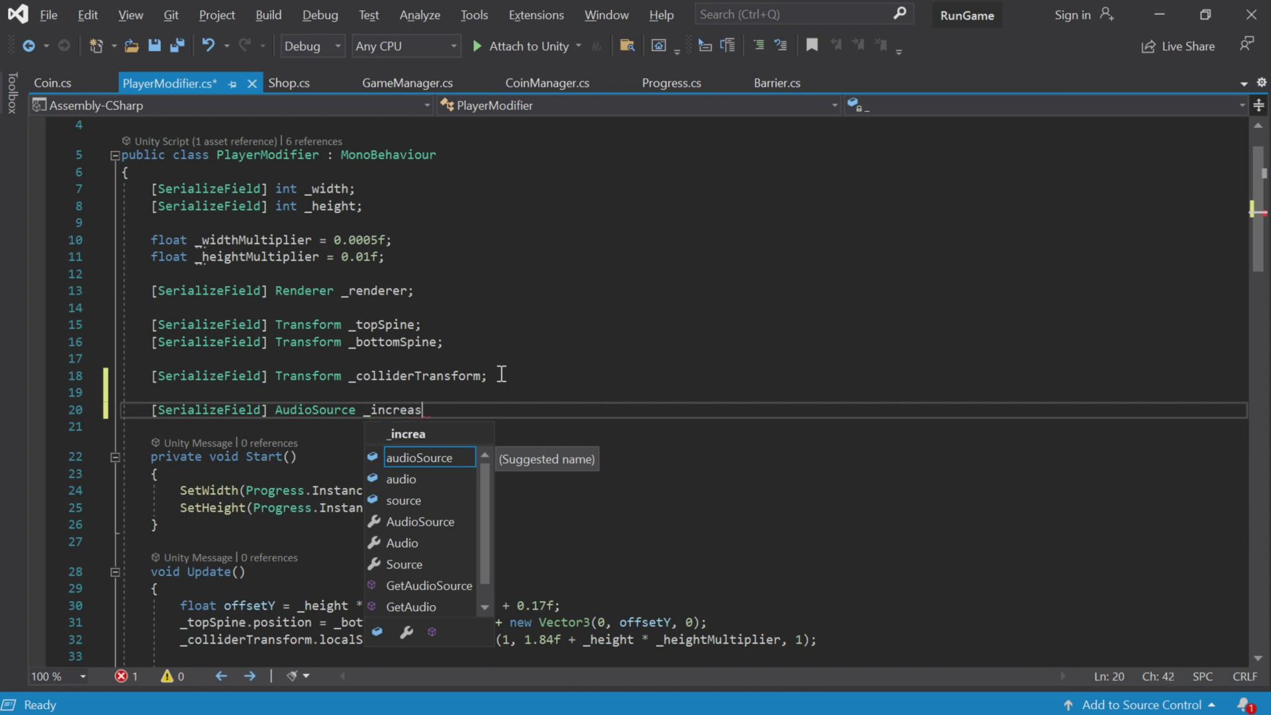
text(_increaseSound;)
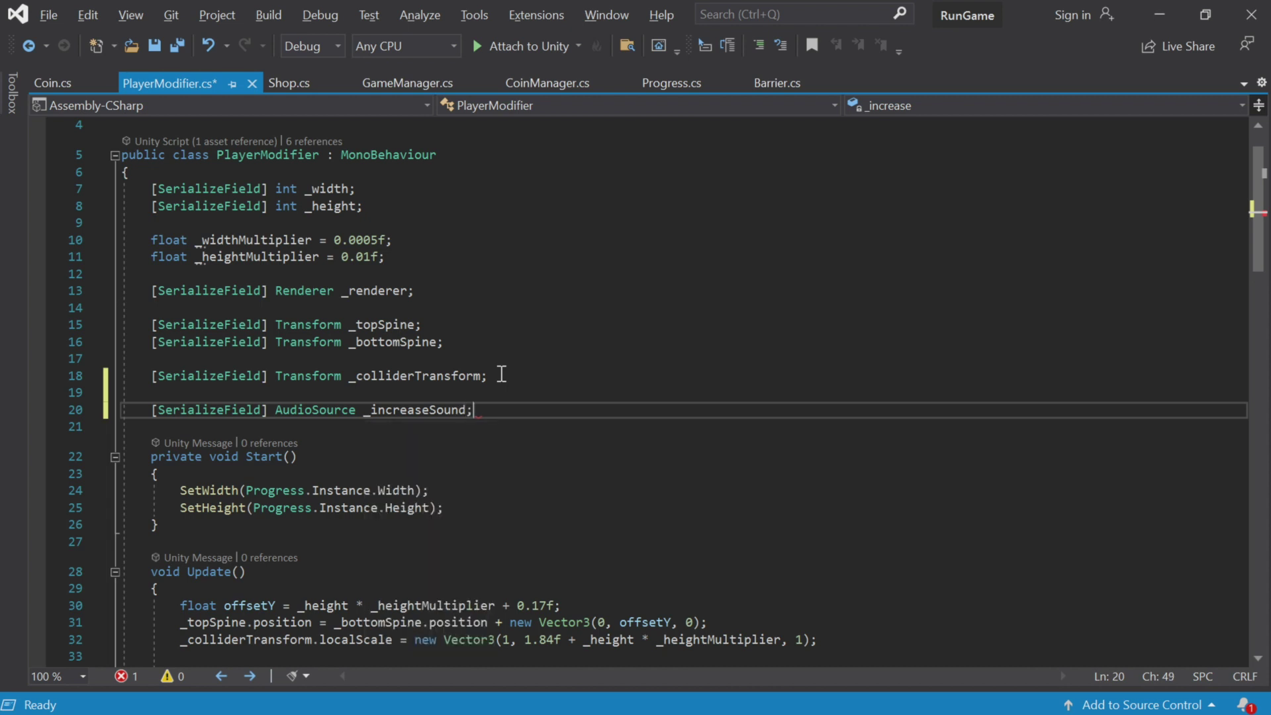
Step: In AddWidth, add if (value > 0) { _increaseSound.Play(); } after UpdateWidth
click(464, 408)
scroll(474, 414, down, 6)
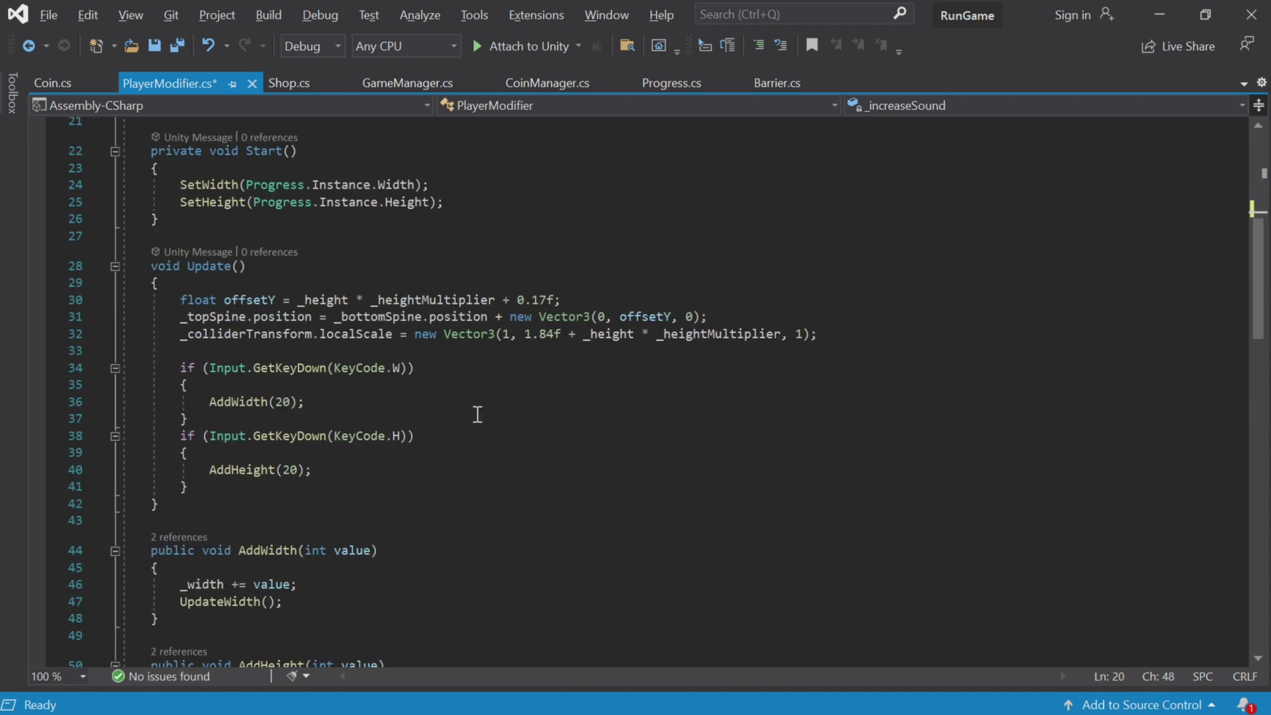
scroll(477, 414, down, 4)
click(345, 396)
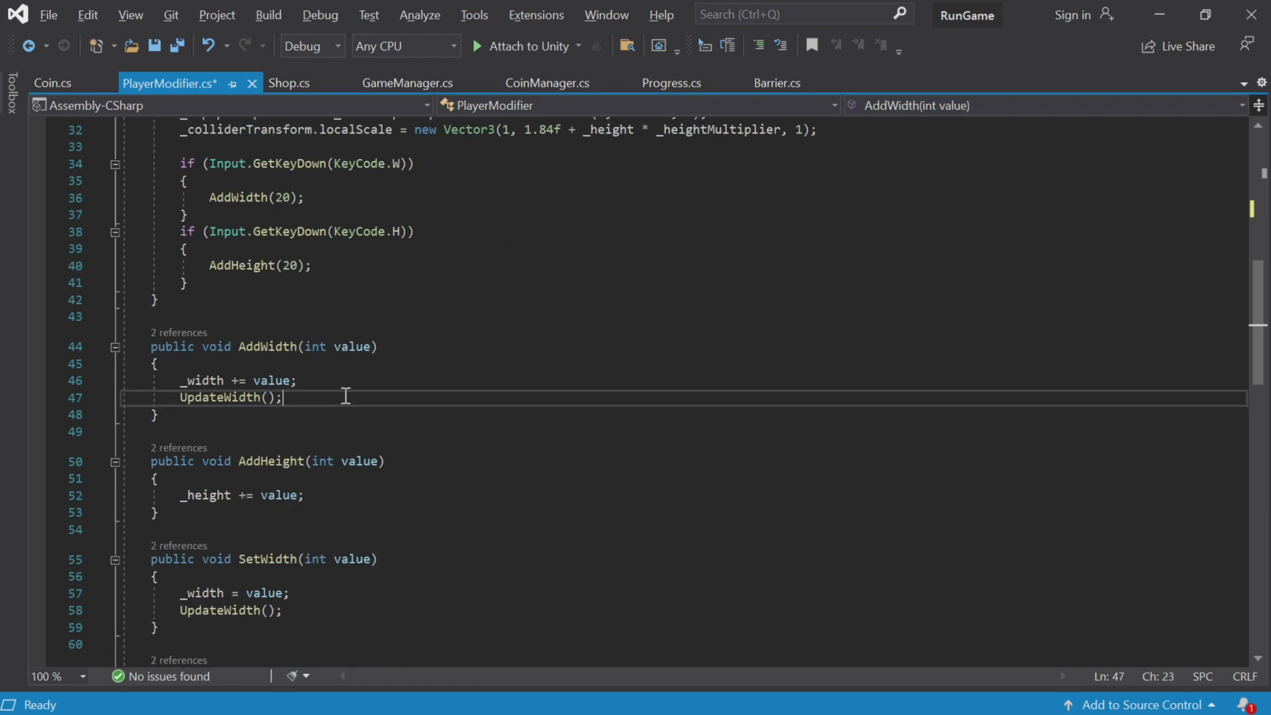
key(Return)
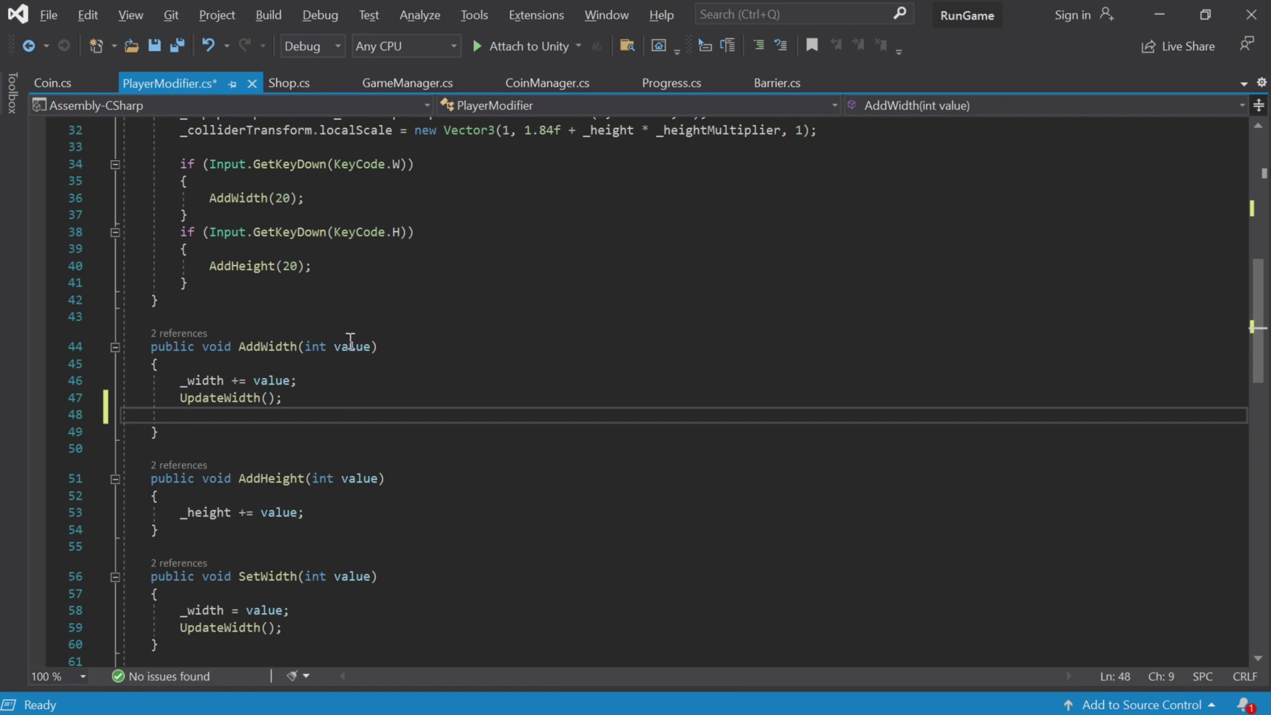
scroll(380, 384, down, 1)
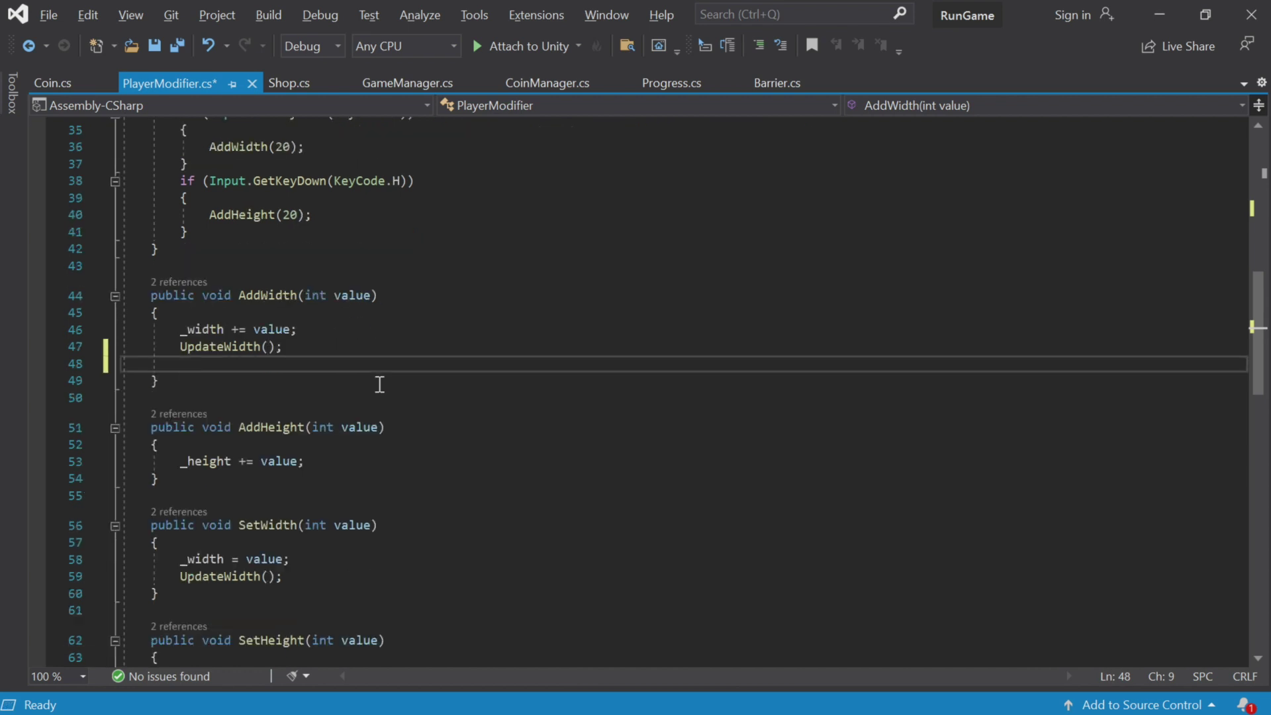
text(if () {)
key(Return)
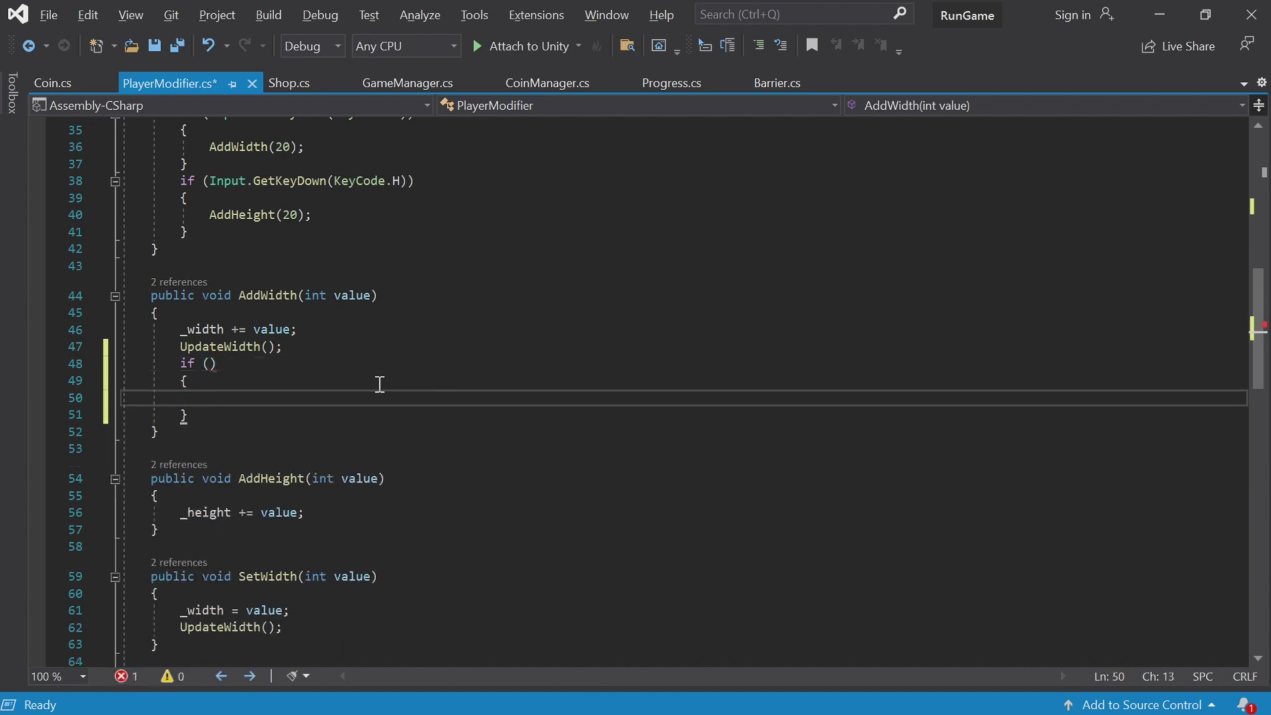
key(Up)
key(Up)
text(value > 0)
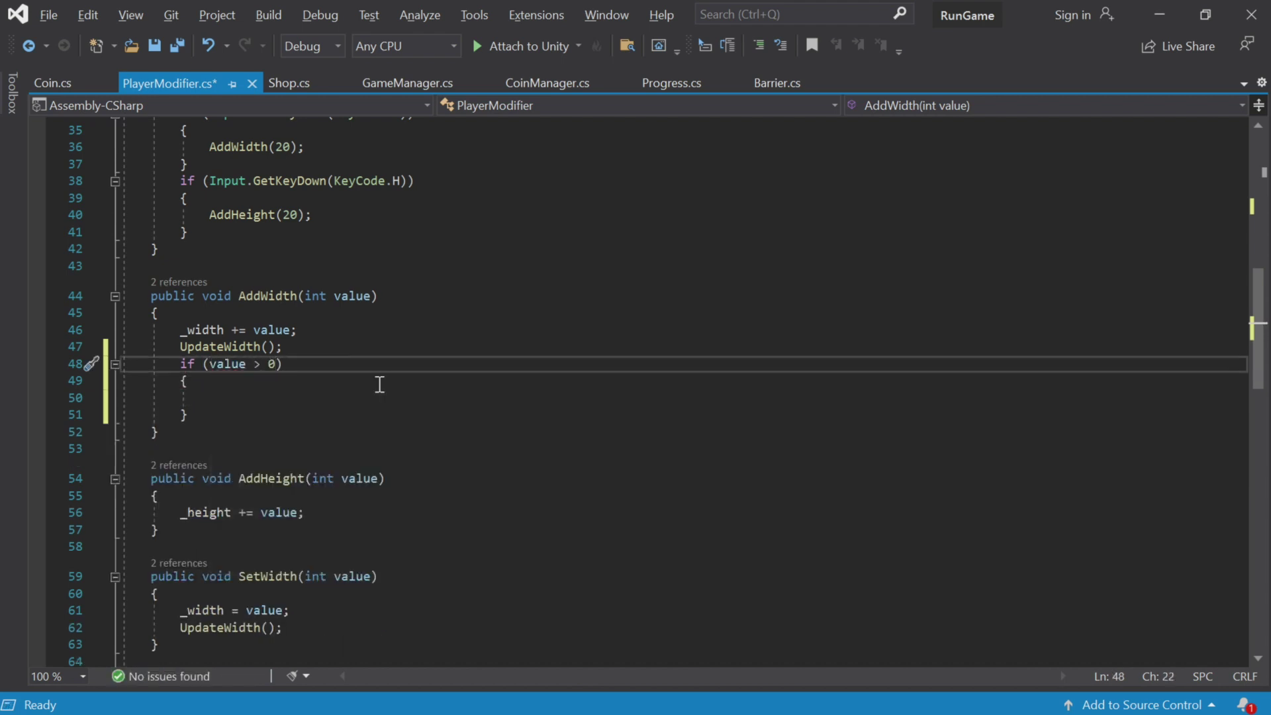
key(Down)
key(Down)
text(_increaseSound.Pla)
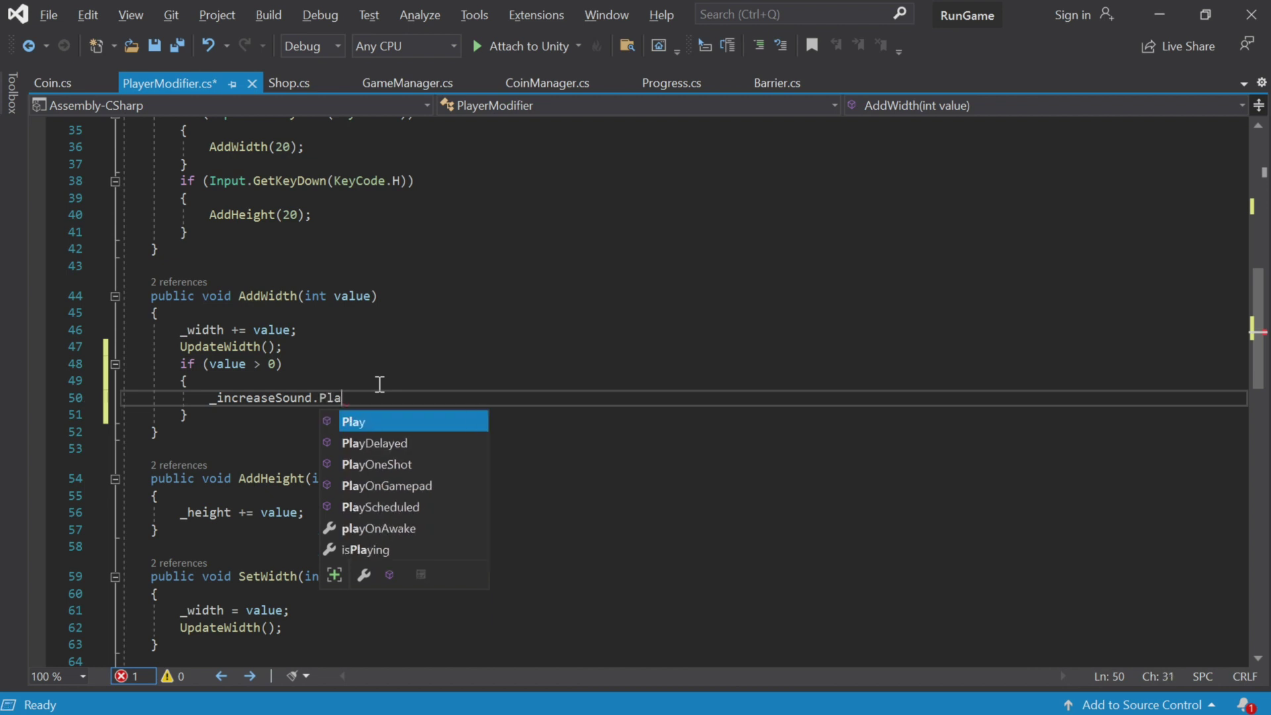
key(Tab)
text(();)
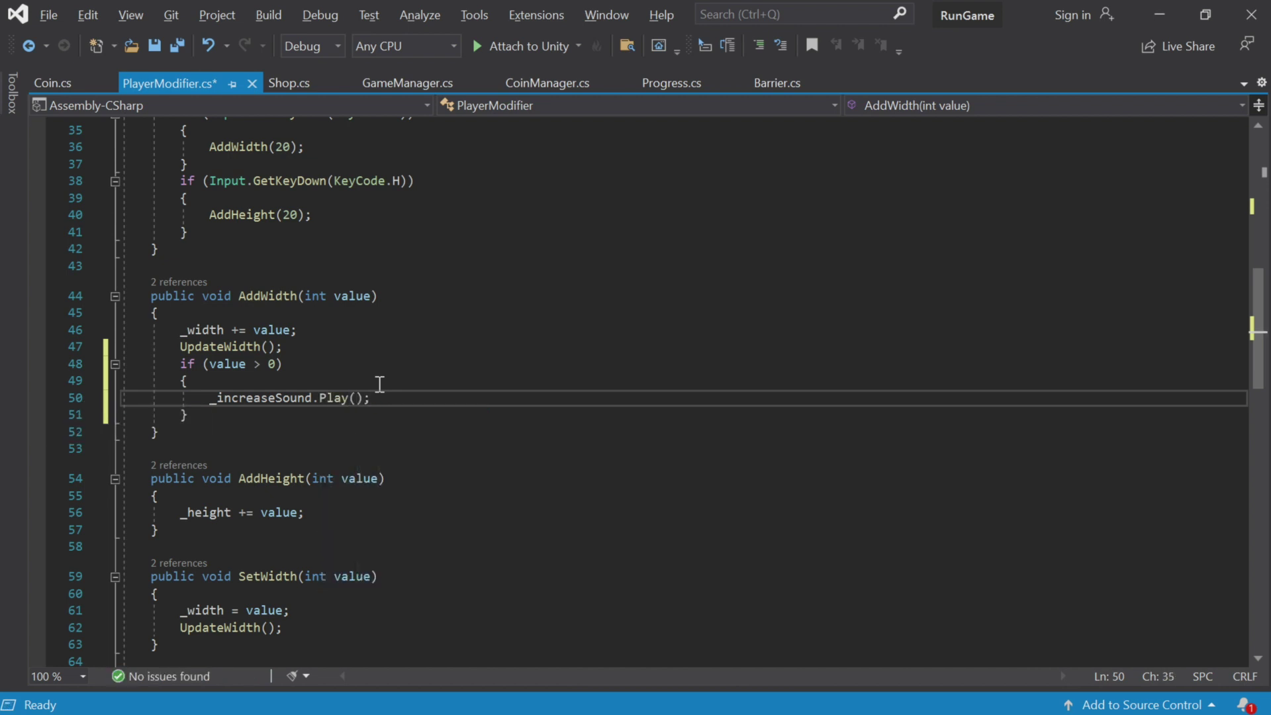
Step: Copy the same if block into AddHeight and save the script
drag(204, 414, 177, 364)
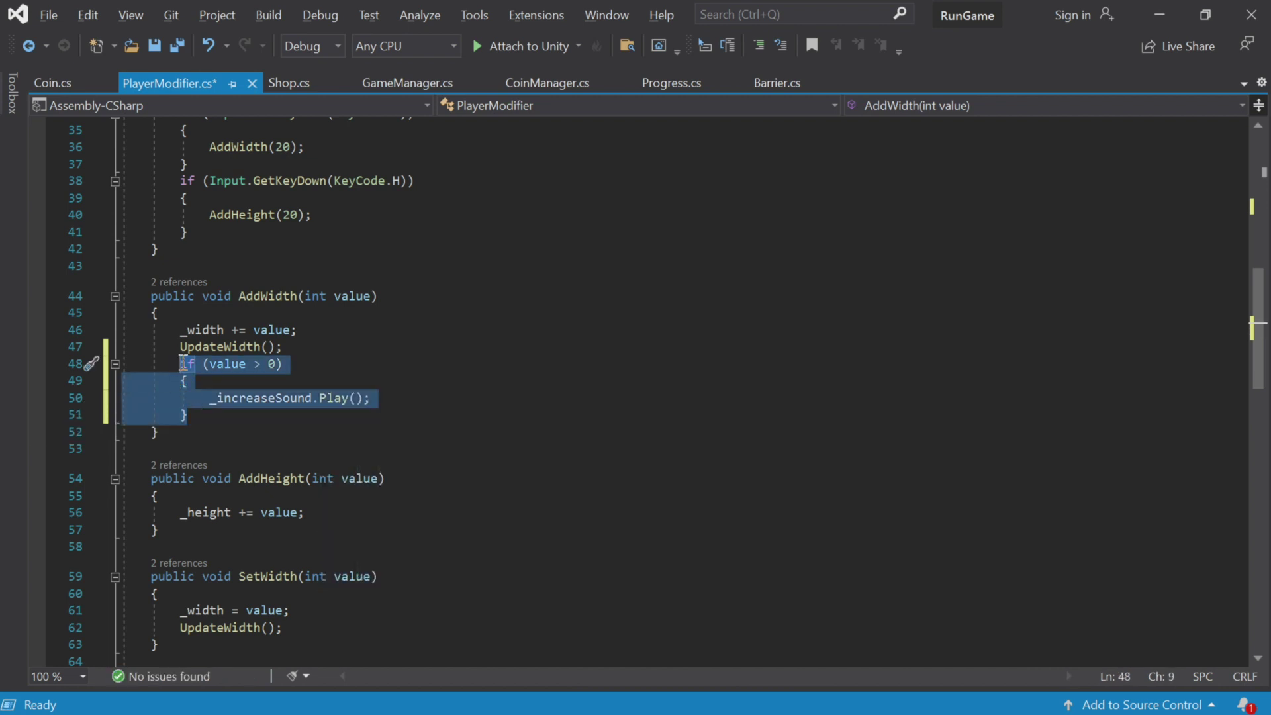
key(ctrl+c)
scroll(253, 381, down, 1)
click(335, 458)
key(Return)
key(ctrl+v)
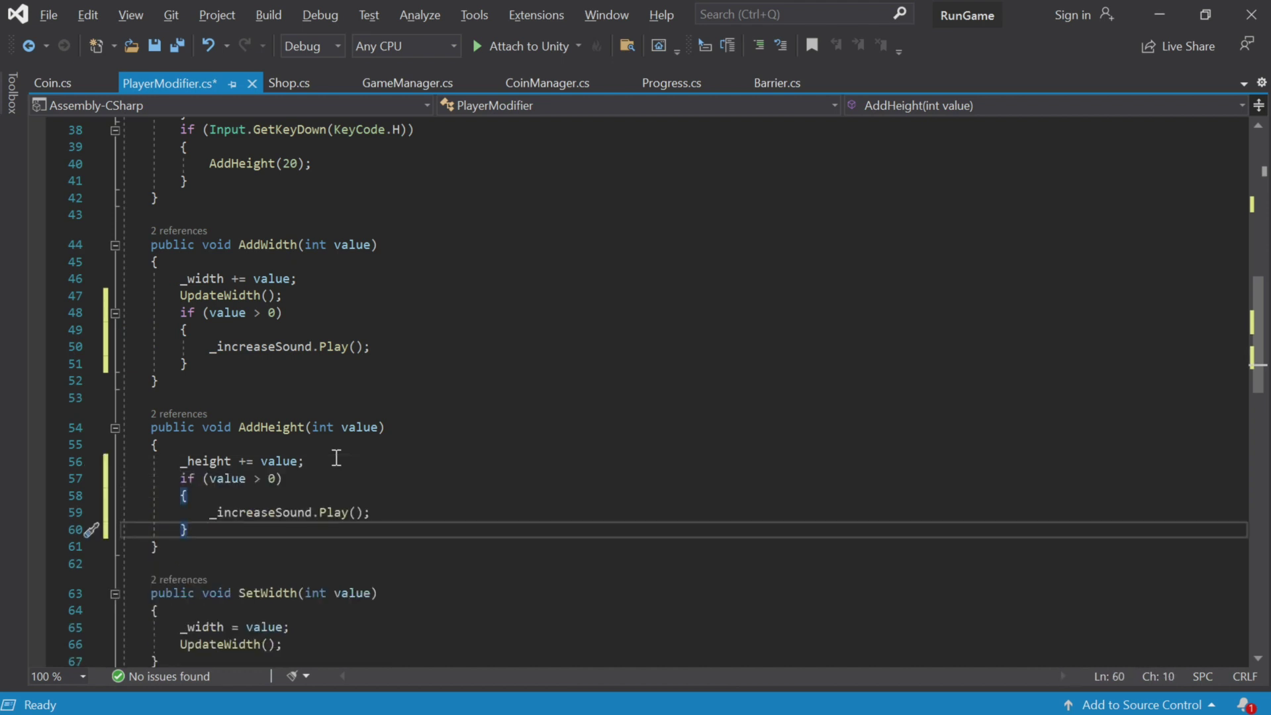
key(ctrl+s)
Step: Back in Unity, play Level 1 and steer the runner left and right through coins
key(alt+Tab)
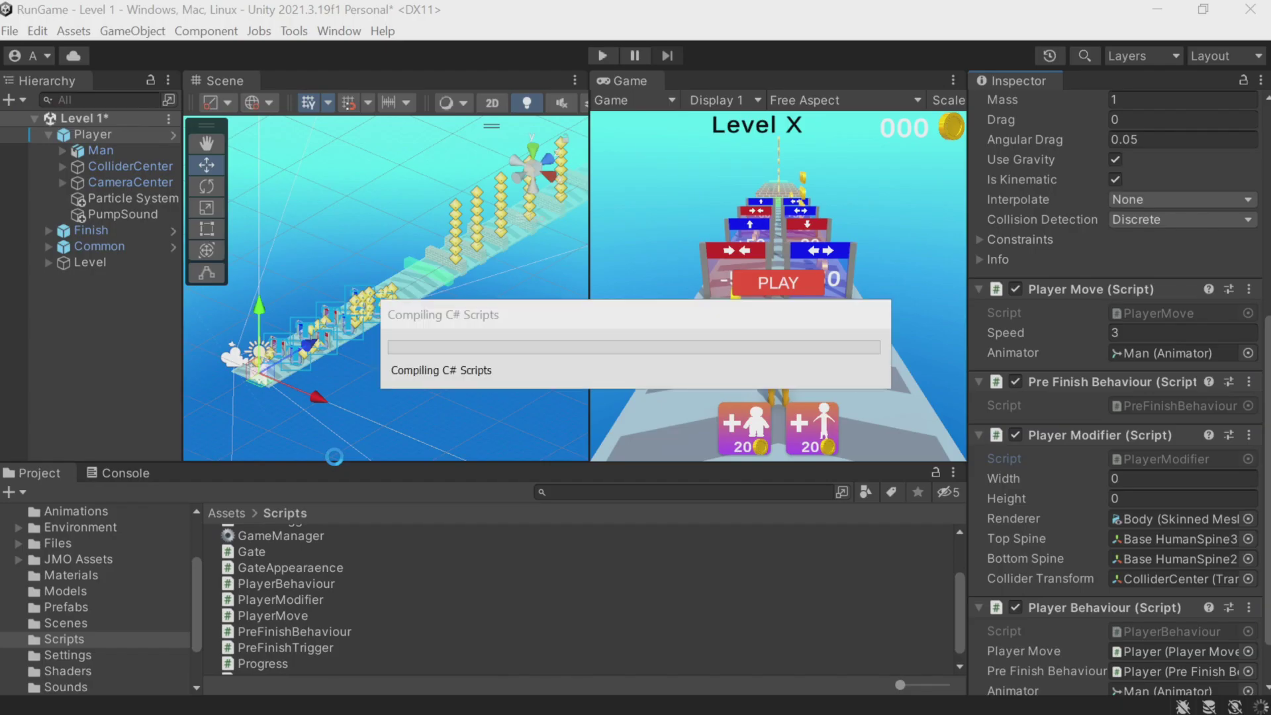
click(602, 57)
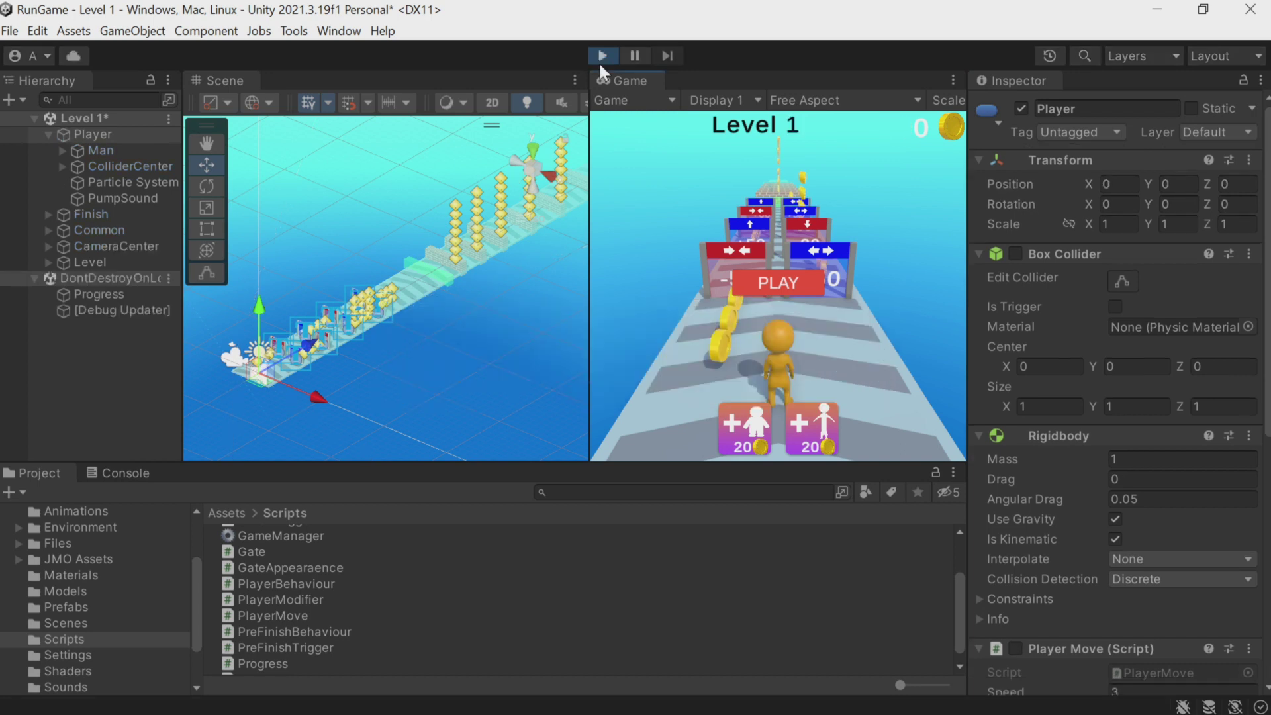
click(766, 284)
mouse_move(752, 290)
mouse_down()
mouse_move(697, 287)
mouse_move(796, 300)
mouse_move(781, 273)
mouse_move(665, 240)
mouse_move(859, 276)
mouse_move(801, 265)
mouse_up()
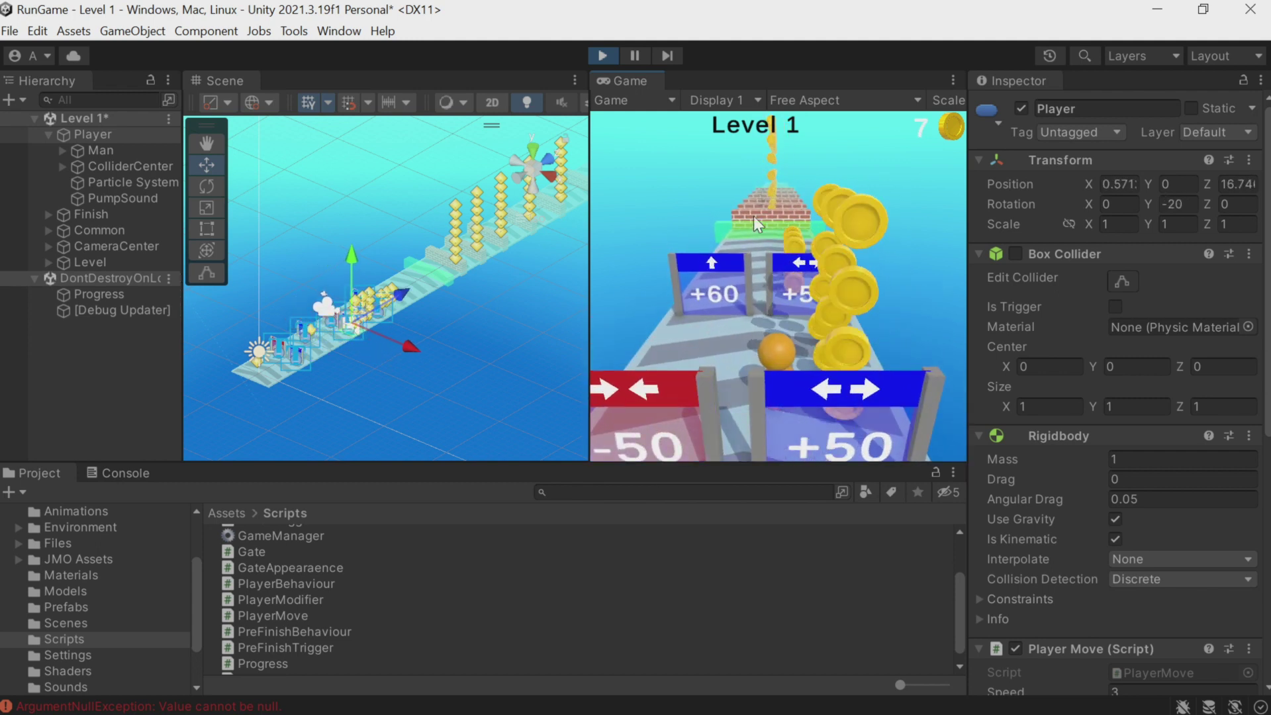
Step: Stop play mode and assign PumpSound to the Player Modifier's Increase Sound field
click(602, 57)
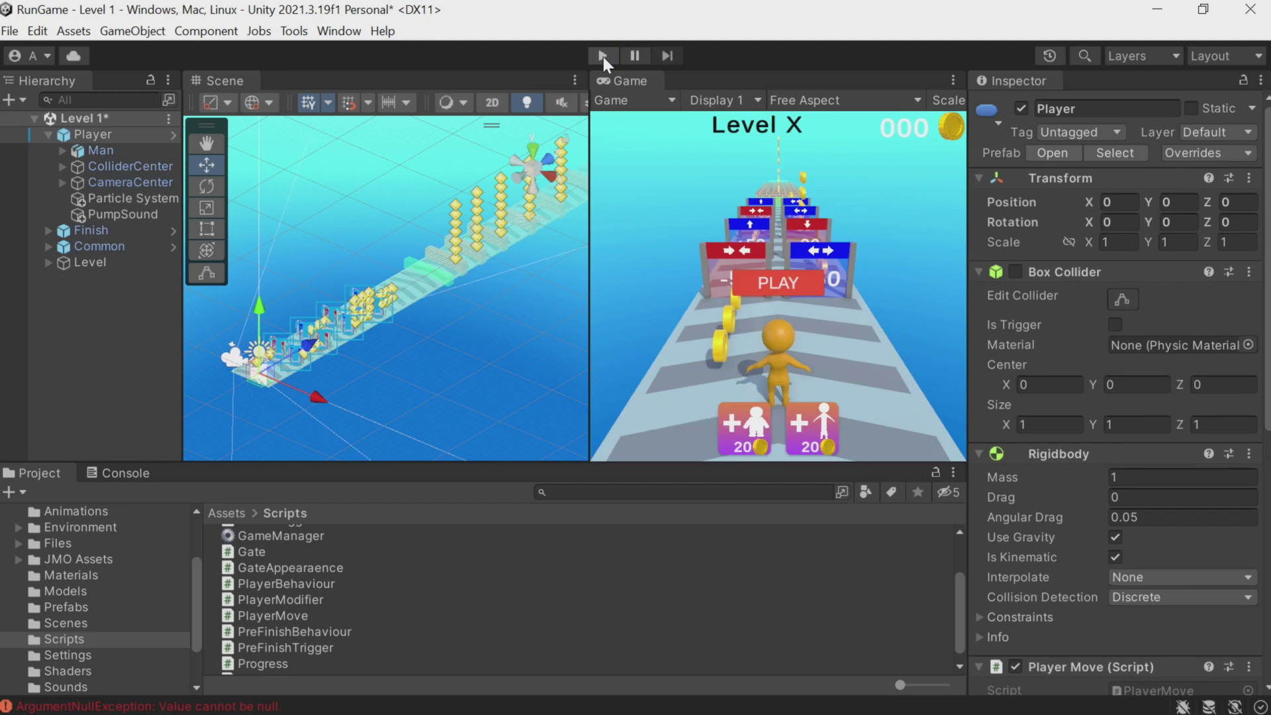
scroll(1112, 528, down, 8)
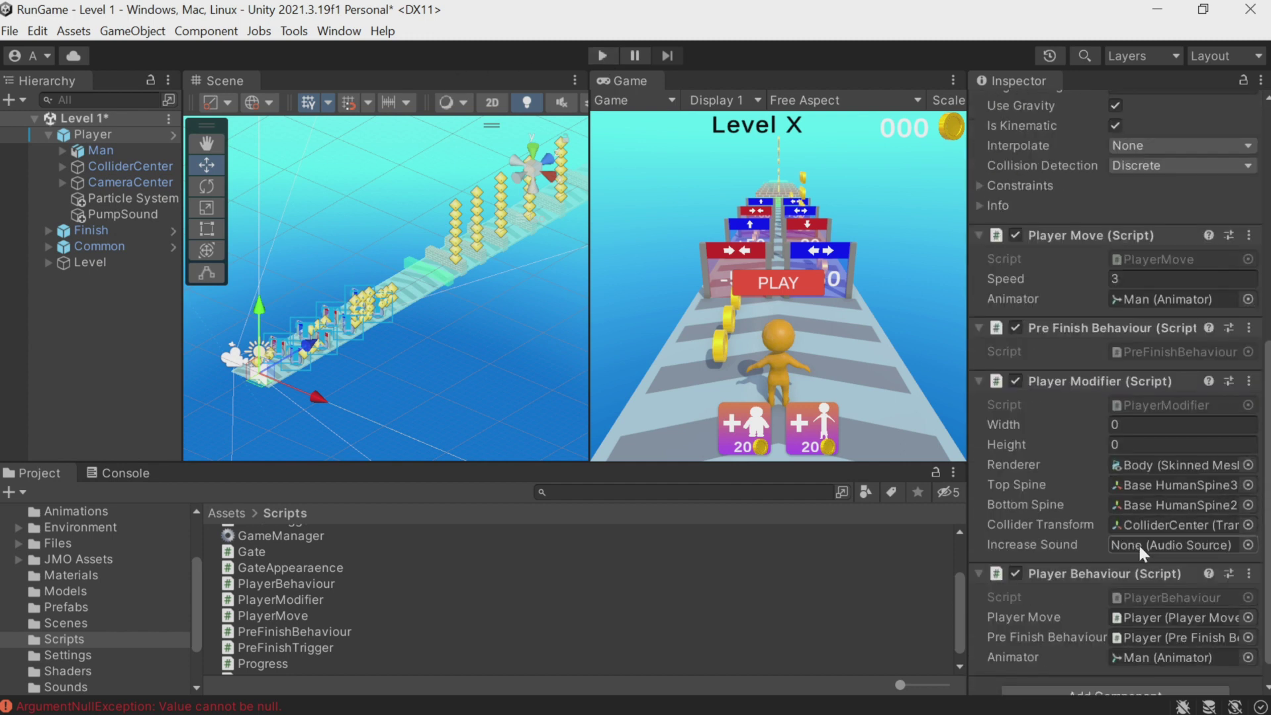
drag(119, 214, 1146, 542)
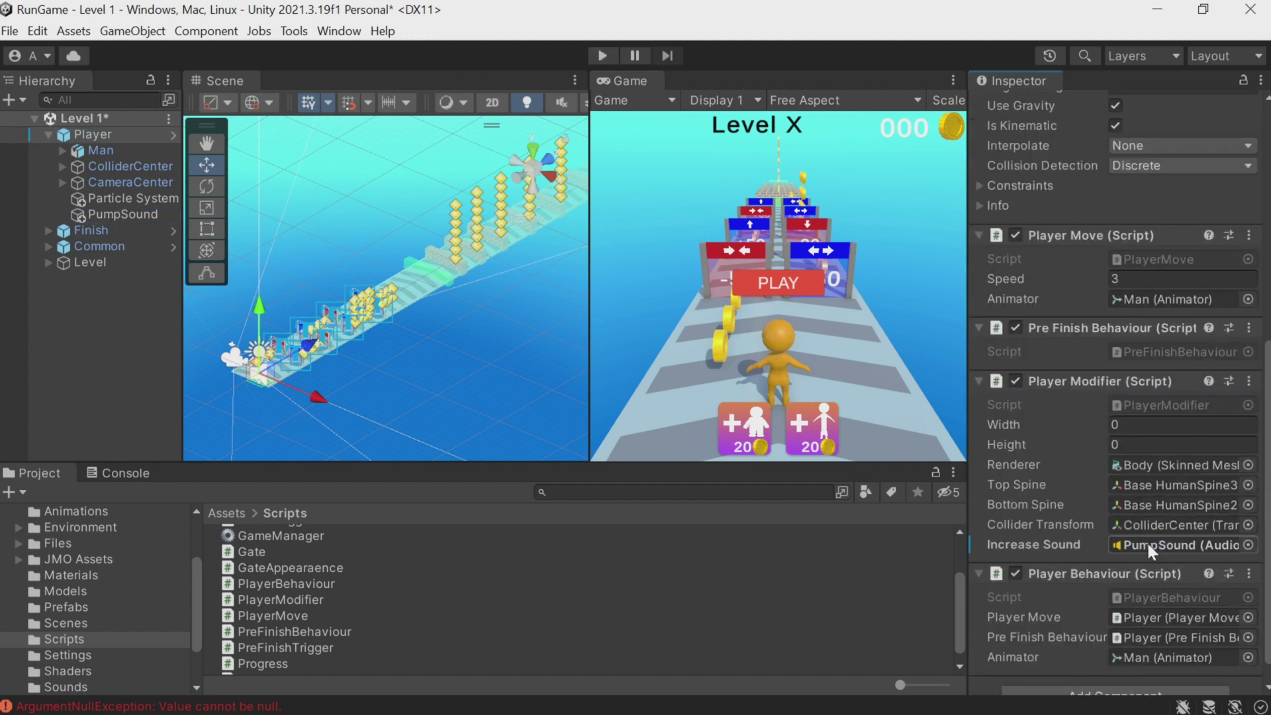
Step: Apply all of the Player's overrides to its prefab
scroll(1130, 486, up, 8)
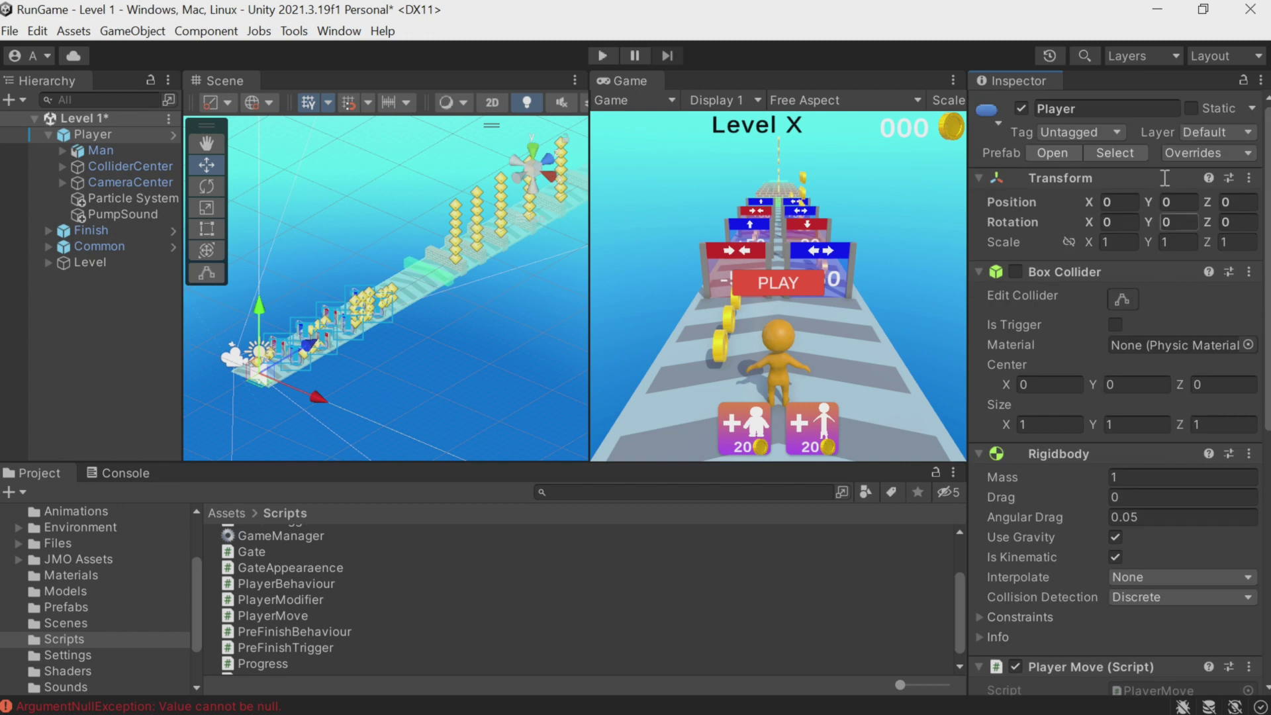
click(114, 139)
click(1181, 147)
click(1213, 344)
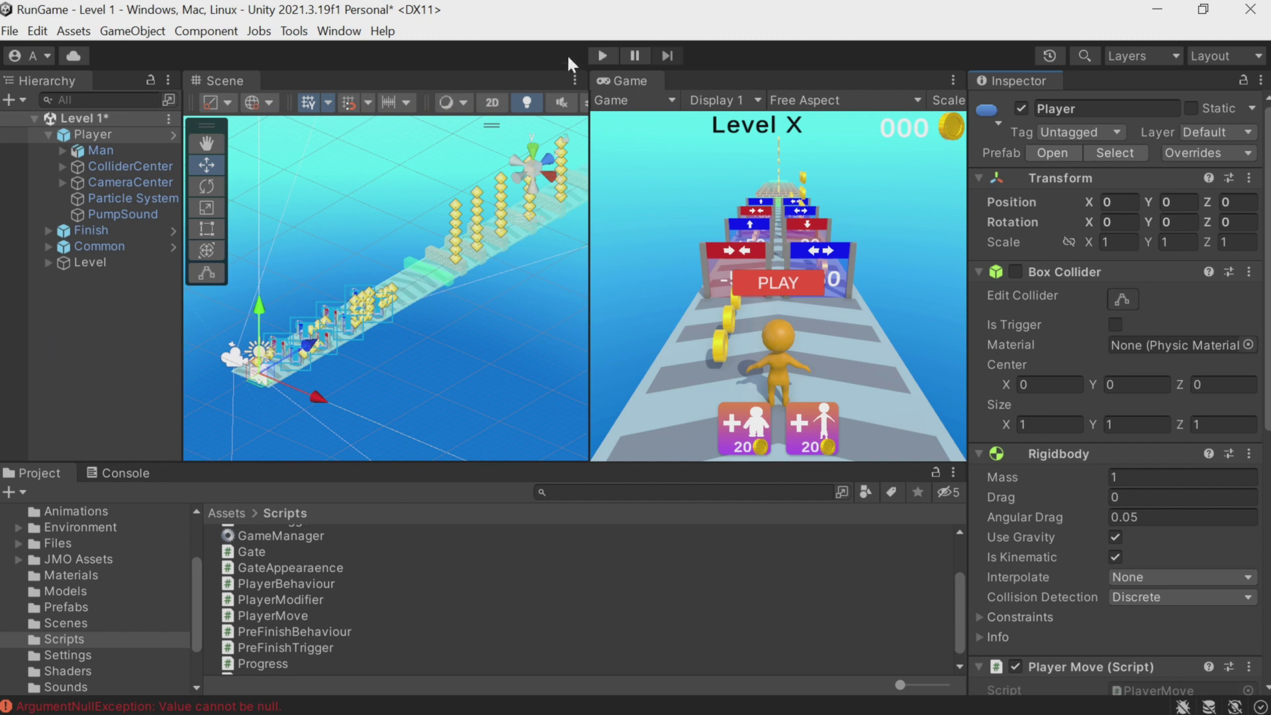
Step: Play Level 1 again and steer the runner toward the left gate
click(600, 55)
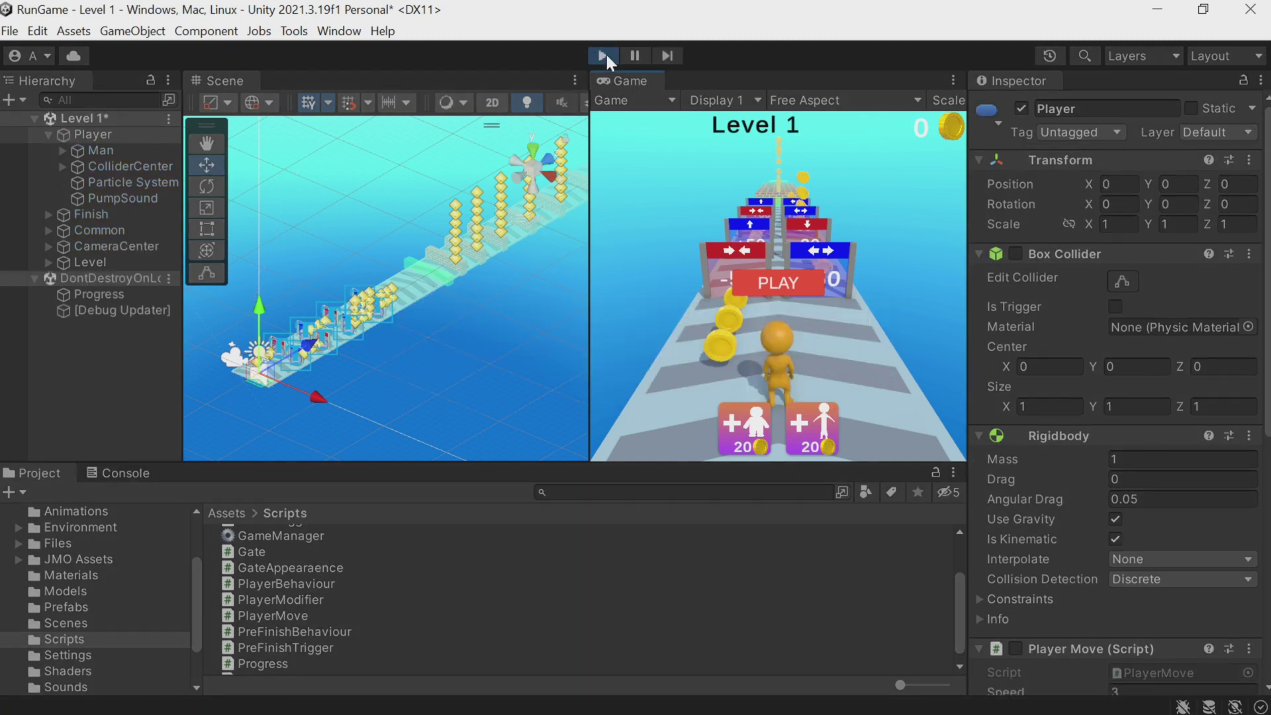
click(792, 281)
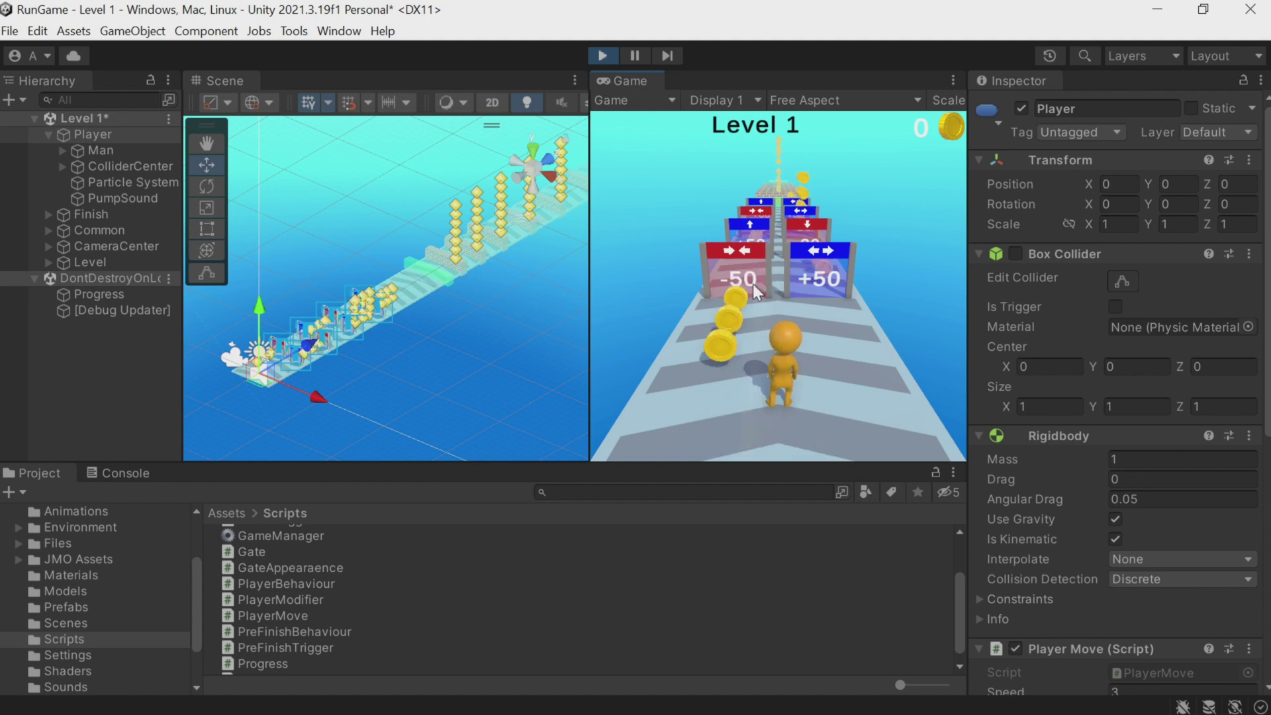
mouse_move(732, 284)
mouse_down()
mouse_move(666, 278)
mouse_move(948, 297)
mouse_move(901, 274)
mouse_move(666, 258)
mouse_move(862, 272)
mouse_up()
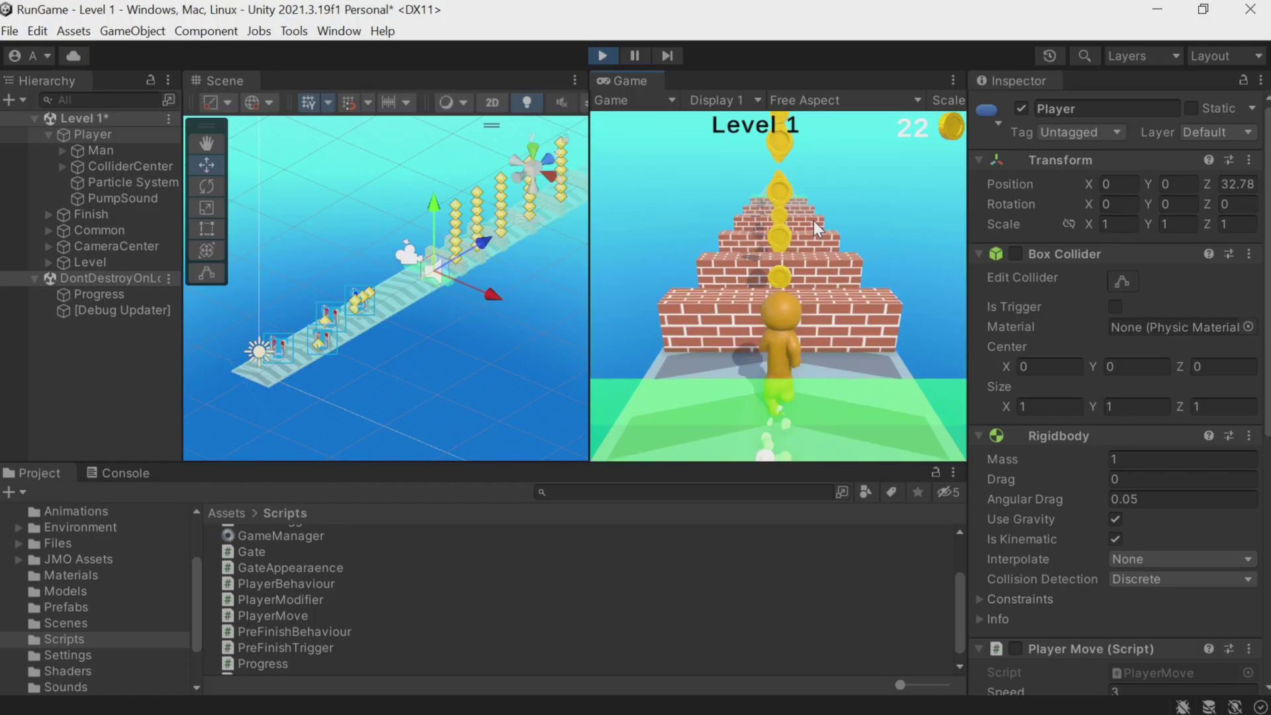